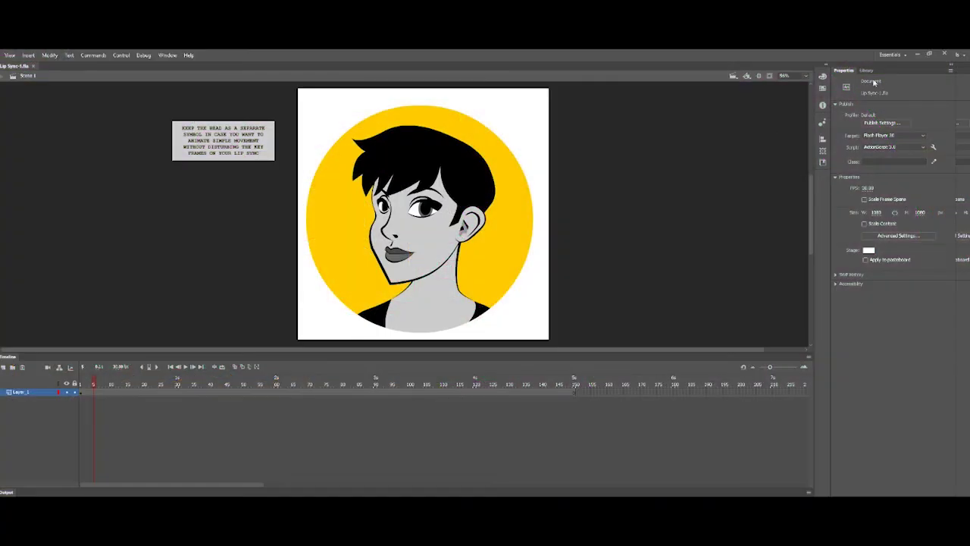
Step: Show the Library and preview each of the three voice clips in the AUDIO folder
{"action": "left_click", "coordinate": [866, 70]}
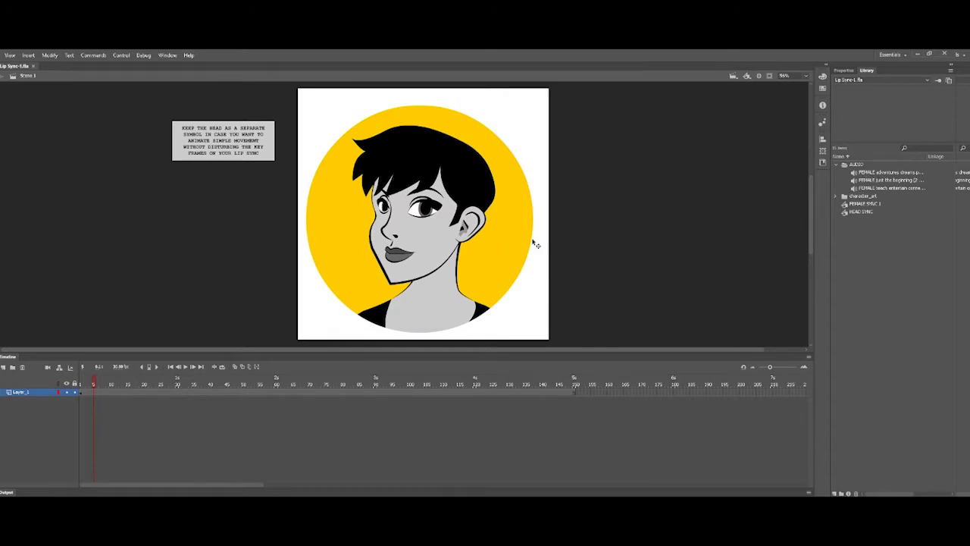
{"action": "left_click", "coordinate": [856, 174]}
{"action": "left_click", "coordinate": [860, 180]}
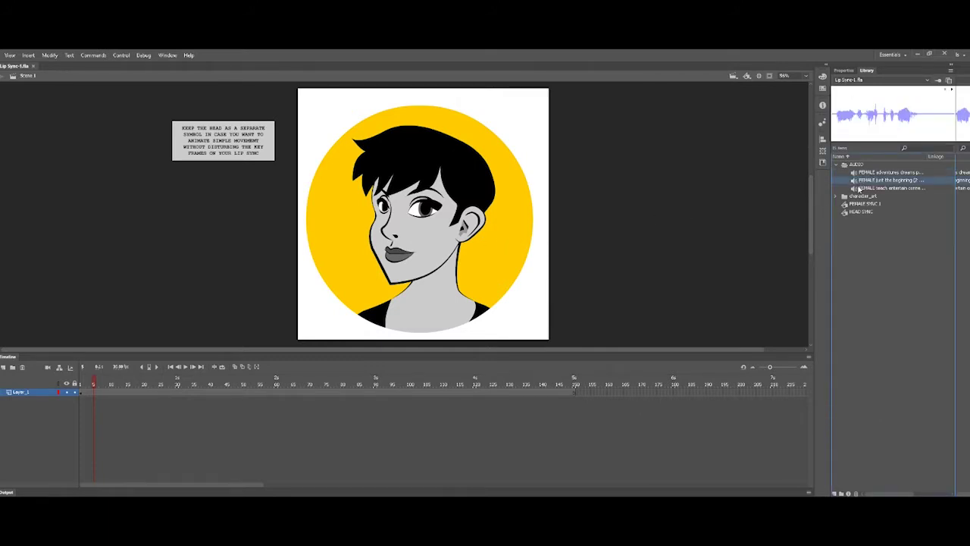
{"action": "left_click", "coordinate": [859, 188]}
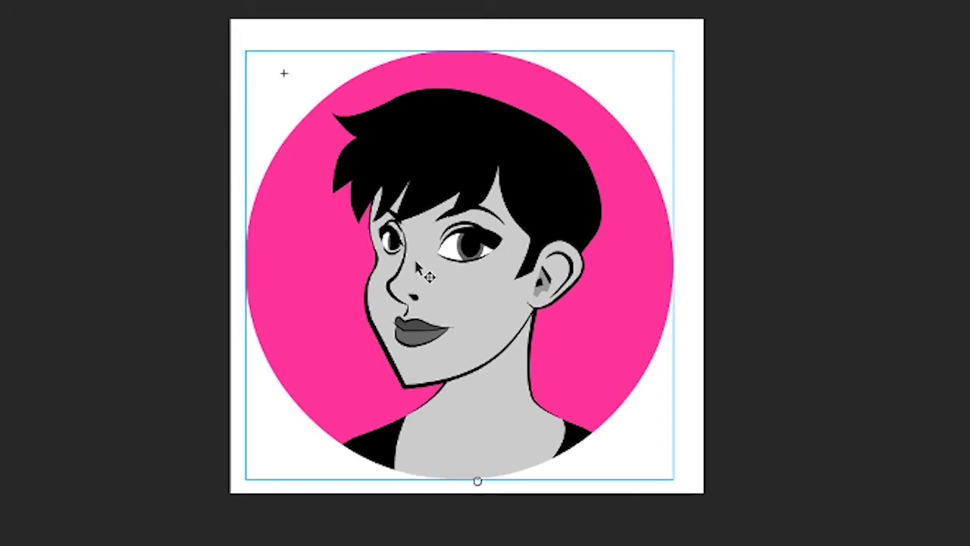
Step: Scale the pink head down about its centre with Free Transform
{"action": "key", "text": "ctrl+t"}
{"action": "left_click_drag", "start_coordinate": [243, 50], "coordinate": [372, 100]}
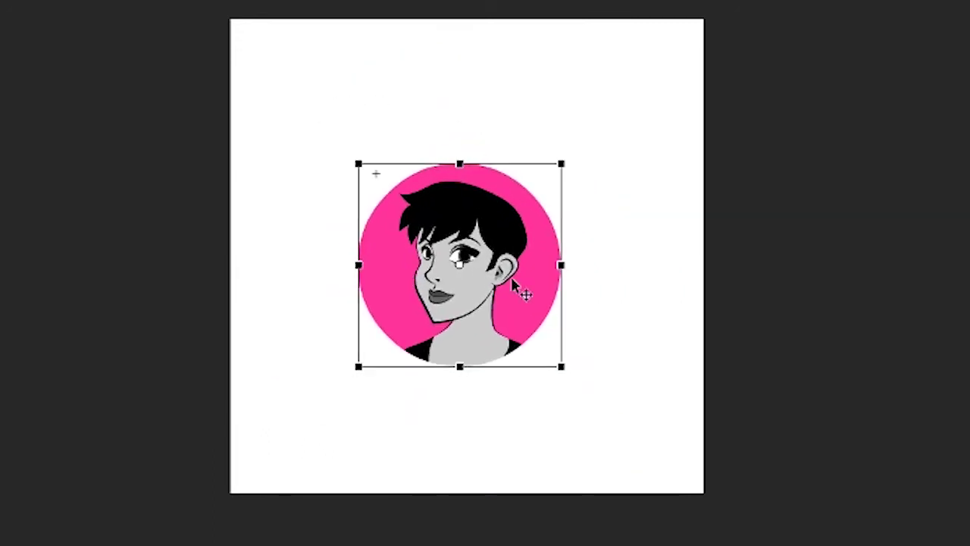
{"action": "key", "text": "Return"}
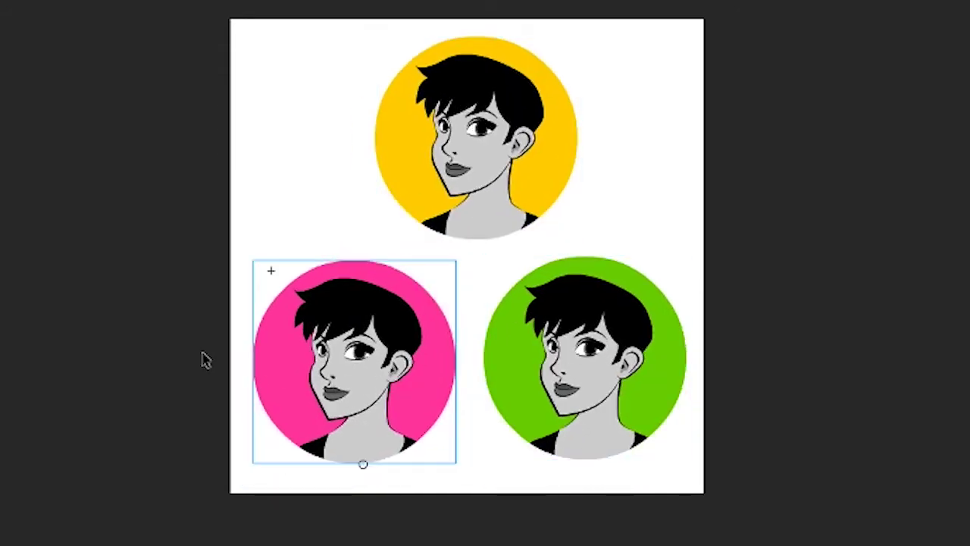
Step: Top-align the pink and green heads so they sit level
{"action": "left_click_drag", "start_coordinate": [141, 346], "coordinate": [734, 374]}
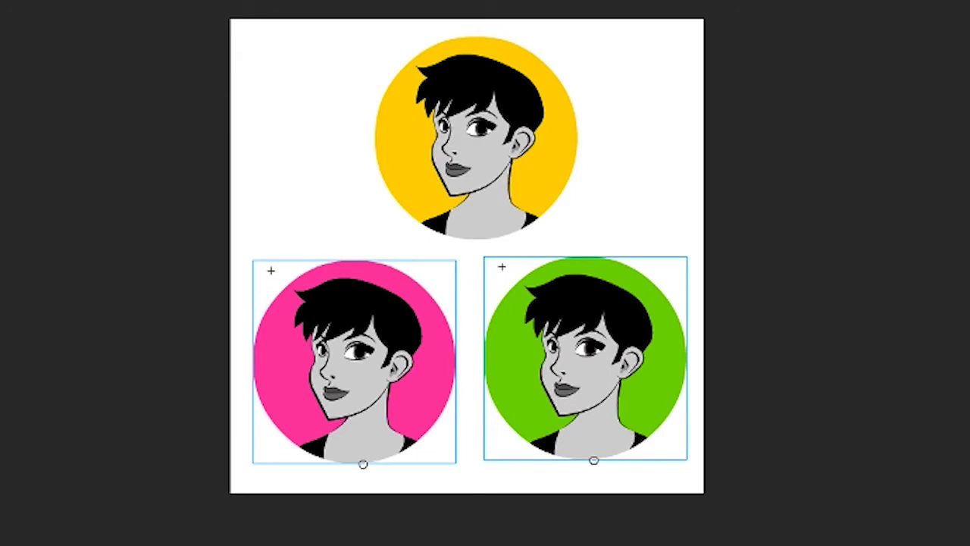
{"action": "left_click", "coordinate": [966, 220]}
{"action": "left_click", "coordinate": [36, 366]}
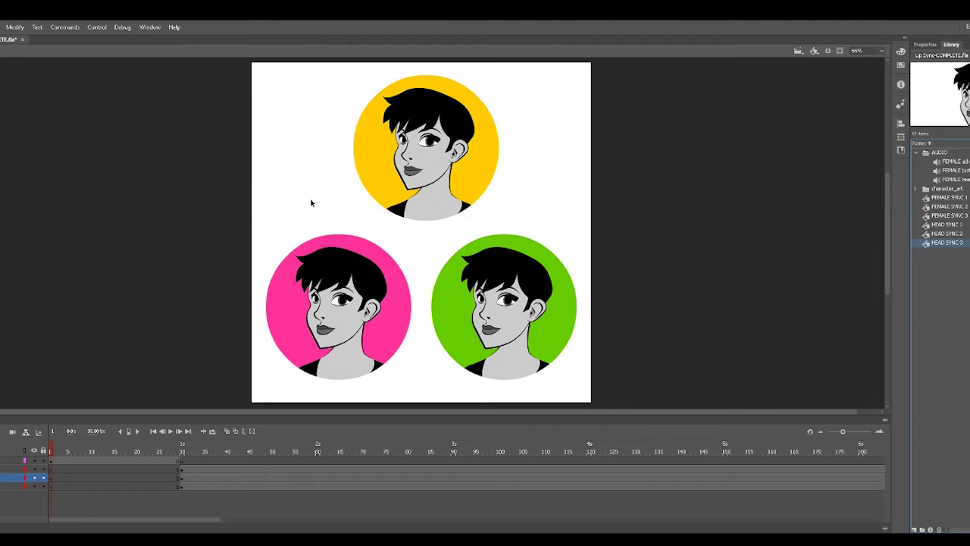
Step: Preview the three voice clips and inspect the FEMALE SYNC 1 and HEAD SYNC 3 symbols
{"action": "left_click", "coordinate": [939, 162]}
{"action": "left_click", "coordinate": [940, 170]}
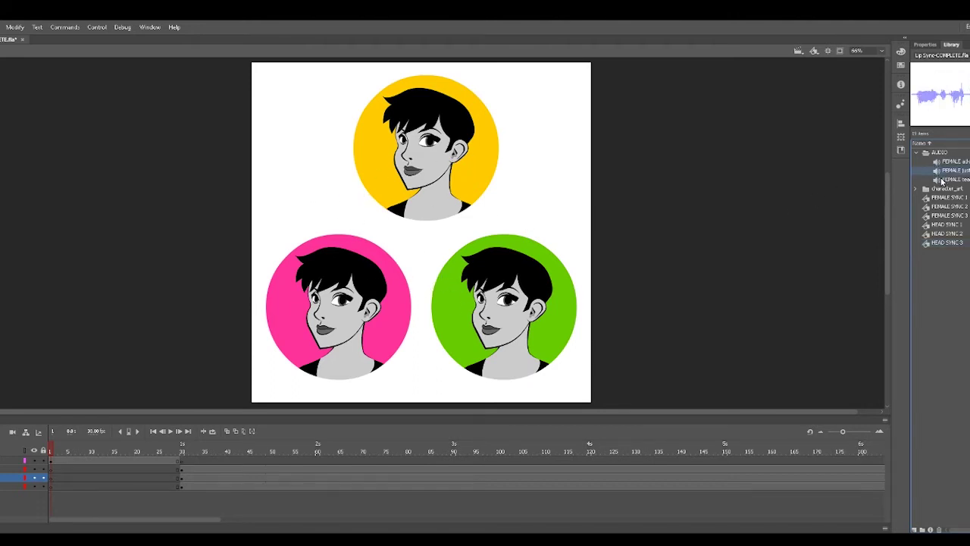
{"action": "left_click", "coordinate": [943, 180]}
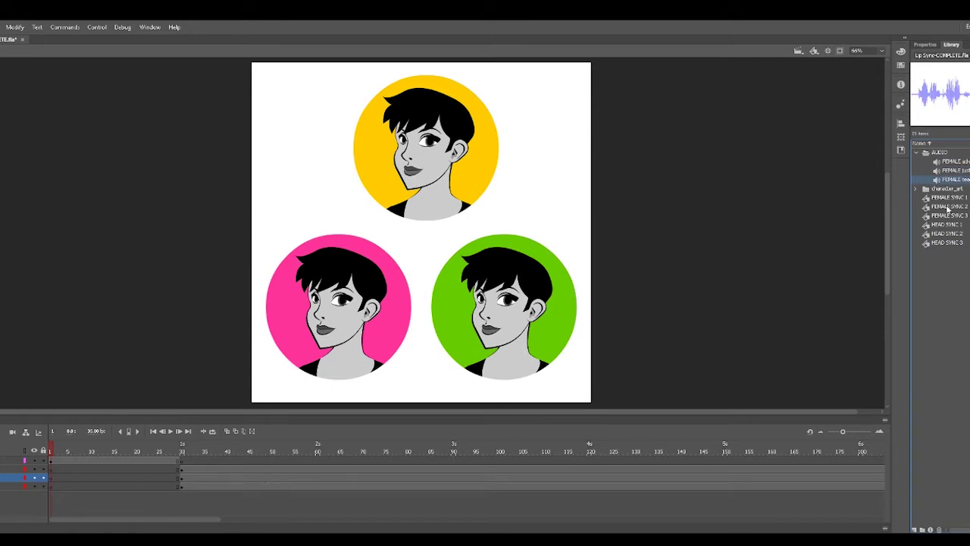
{"action": "left_click", "coordinate": [931, 199]}
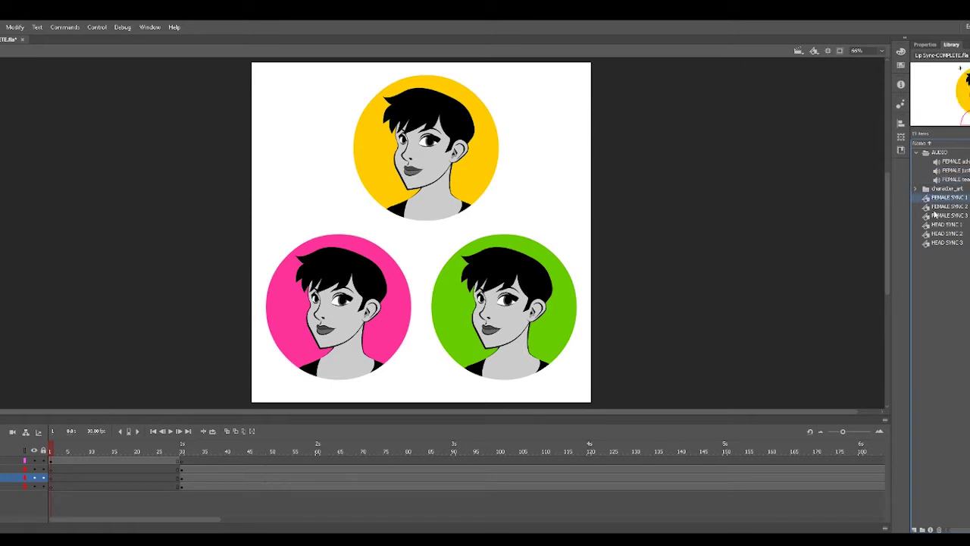
{"action": "left_click", "coordinate": [938, 244]}
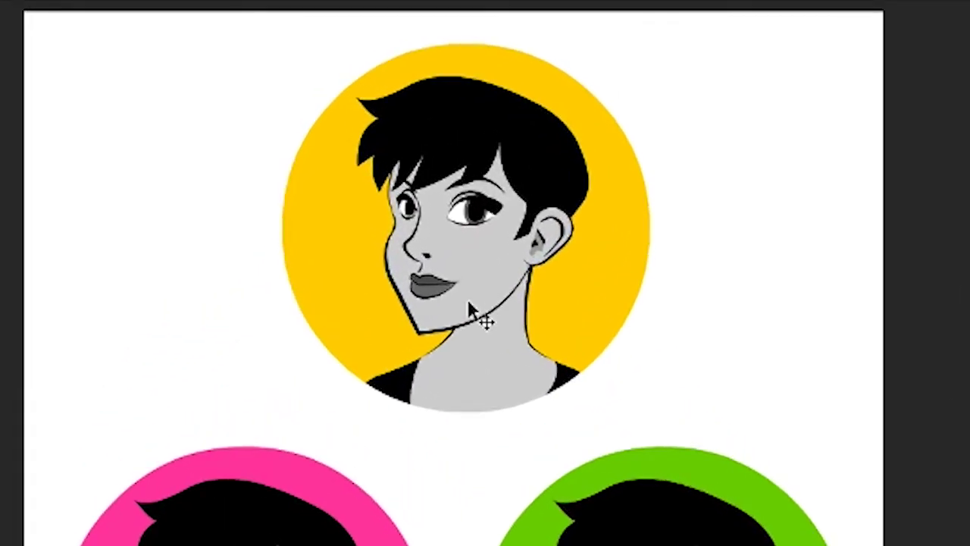
{"action": "left_click", "coordinate": [470, 307]}
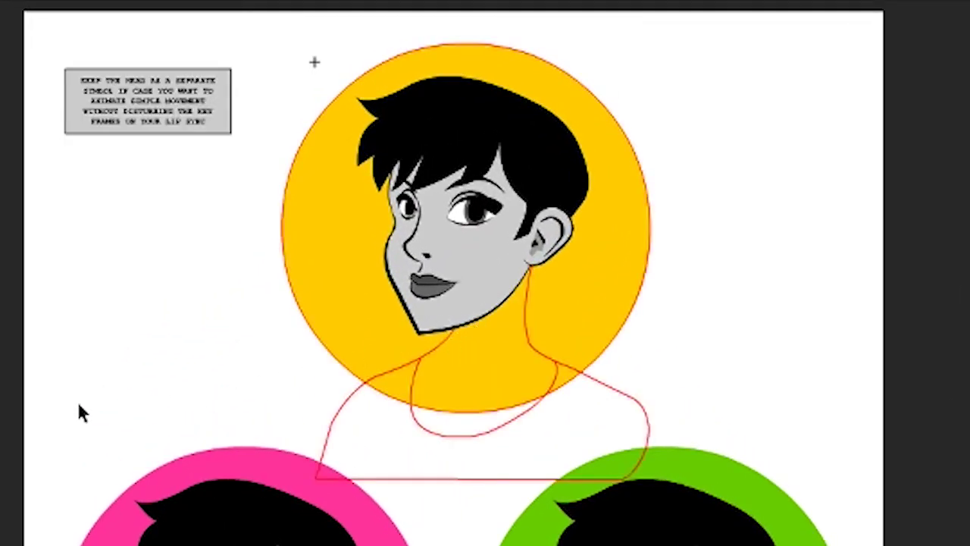
{"action": "left_click", "coordinate": [427, 264]}
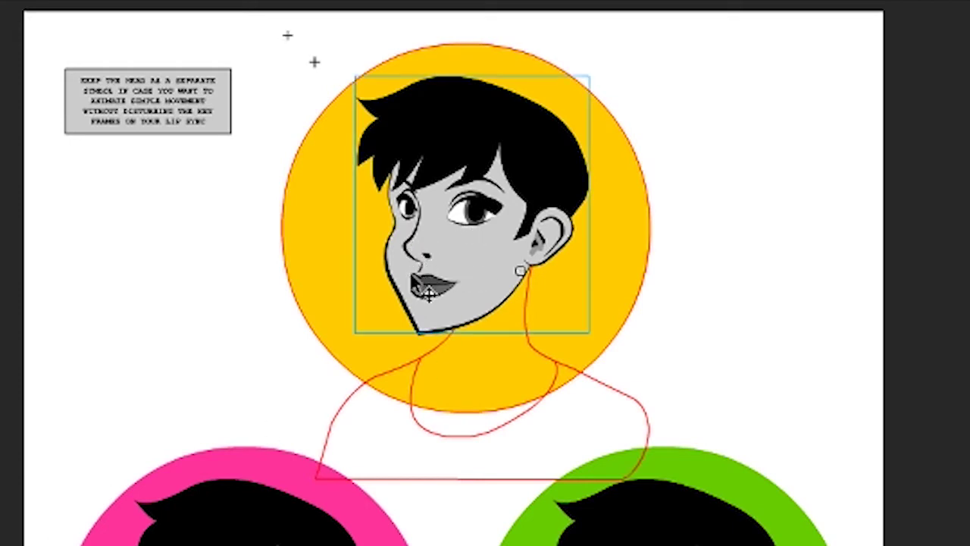
{"action": "left_click", "coordinate": [401, 406]}
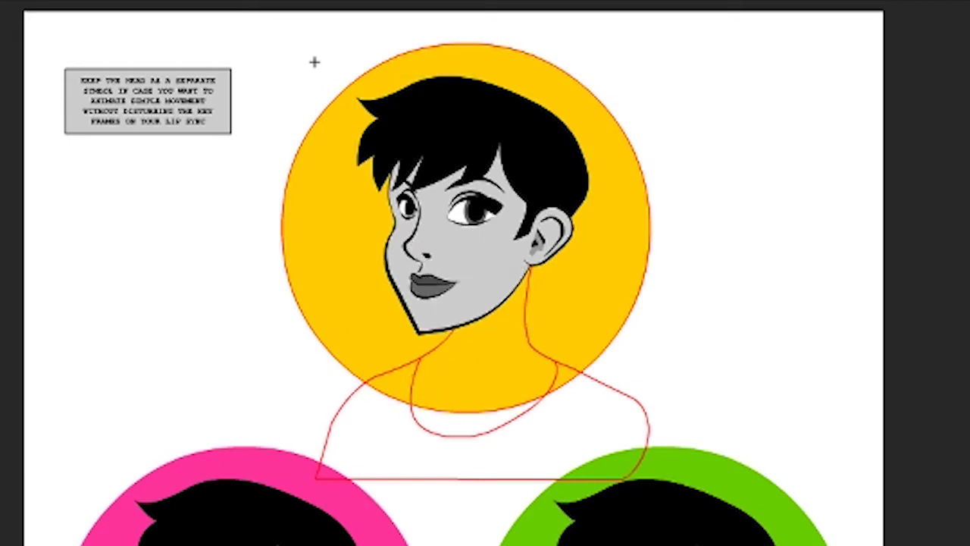
{"action": "left_click", "coordinate": [489, 299]}
{"action": "key", "text": "q"}
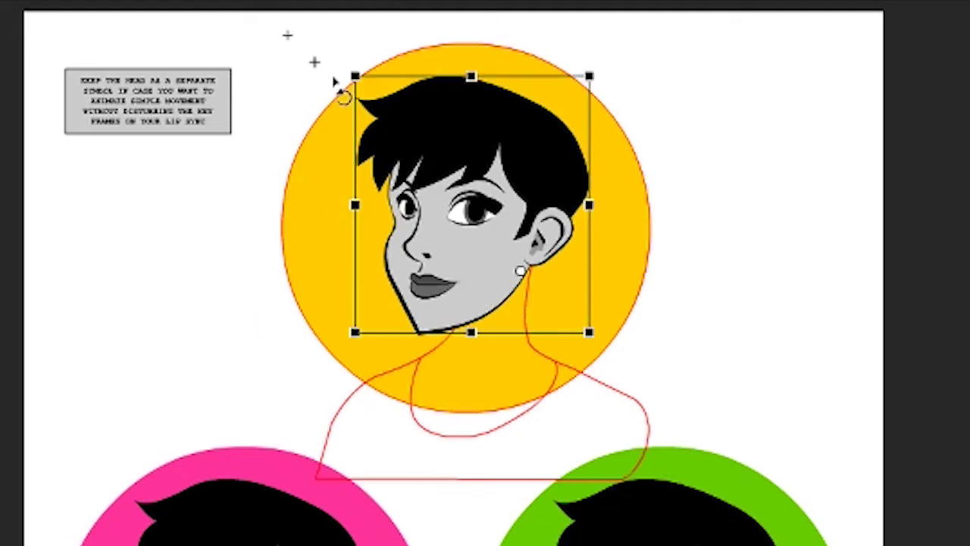
{"action": "left_click_drag", "start_coordinate": [333, 81], "coordinate": [337, 135]}
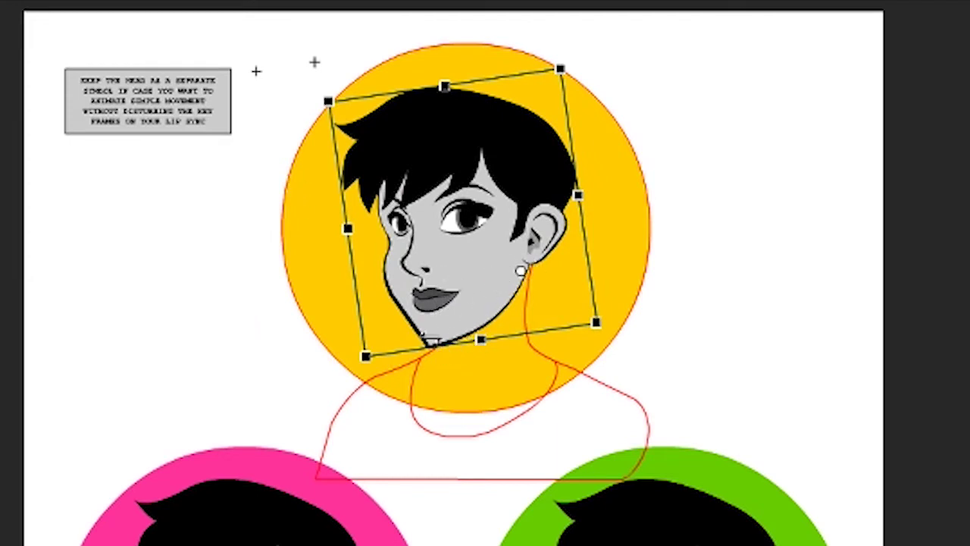
{"action": "key", "text": "ctrl+z"}
{"action": "key", "text": "v"}
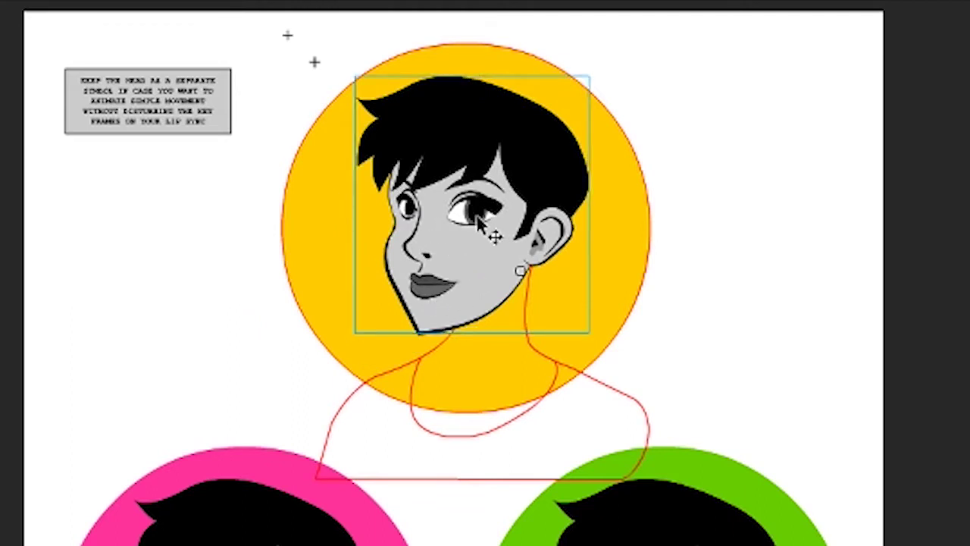
{"action": "key", "text": "ctrl+shift+a"}
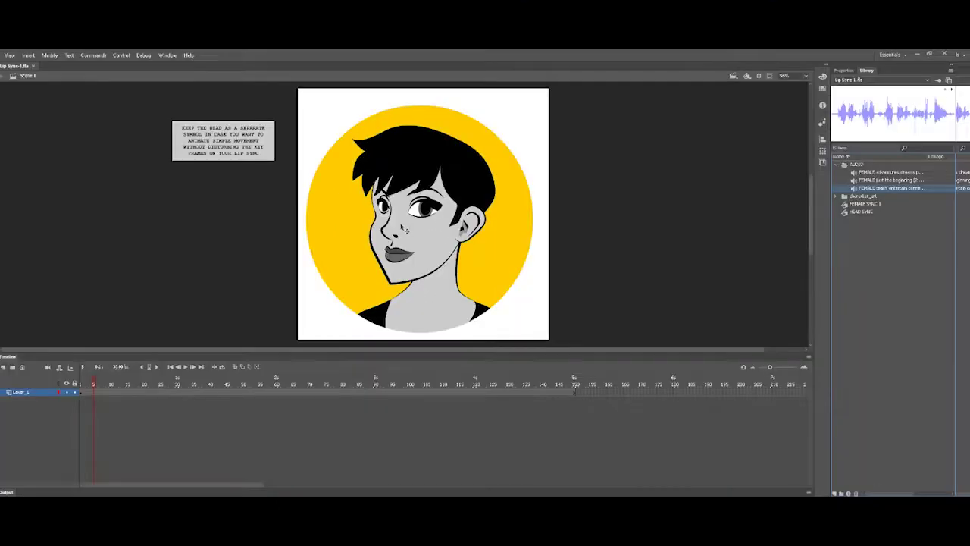
Step: Enter FEMALE SYNC 1, play from frame 1, and show the BOD layer as outlines
{"action": "double_click", "coordinate": [406, 231]}
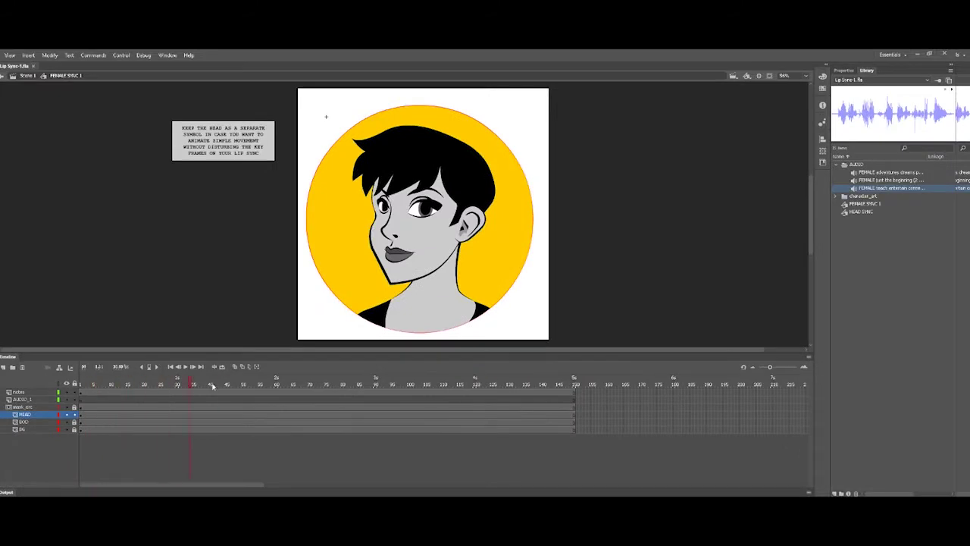
{"action": "left_click", "coordinate": [81, 384]}
{"action": "key", "text": "Return"}
{"action": "left_click", "coordinate": [61, 422]}
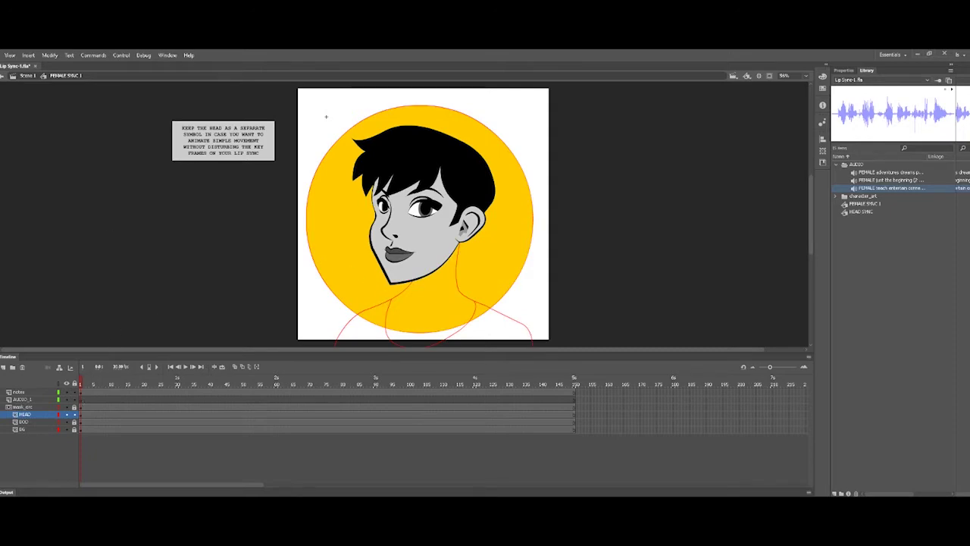
Step: Test-rotate and nudge the head, undo the change, and open the HEAD SYNC symbol
{"action": "left_click", "coordinate": [419, 260]}
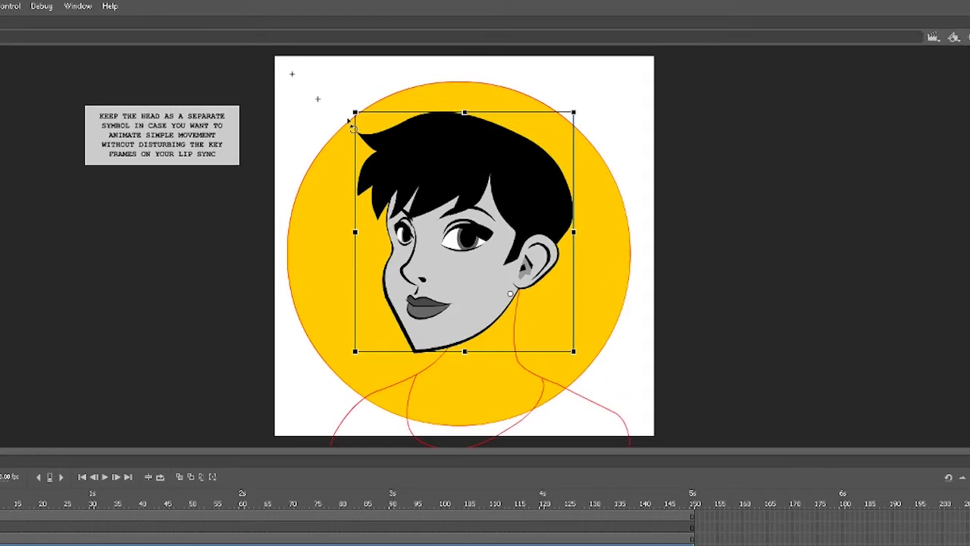
{"action": "left_click_drag", "start_coordinate": [347, 127], "coordinate": [363, 155]}
{"action": "mouse_move", "coordinate": [446, 244]}
{"action": "left_mouse_down"}
{"action": "mouse_move", "coordinate": [489, 239]}
{"action": "mouse_move", "coordinate": [424, 247]}
{"action": "mouse_move", "coordinate": [460, 240]}
{"action": "left_mouse_up"}
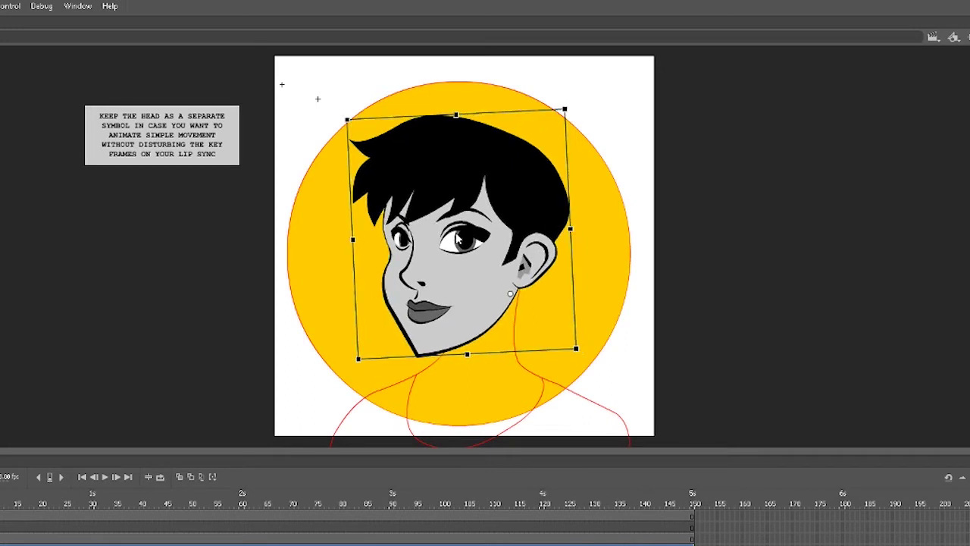
{"action": "key", "text": "ctrl+shift+z"}
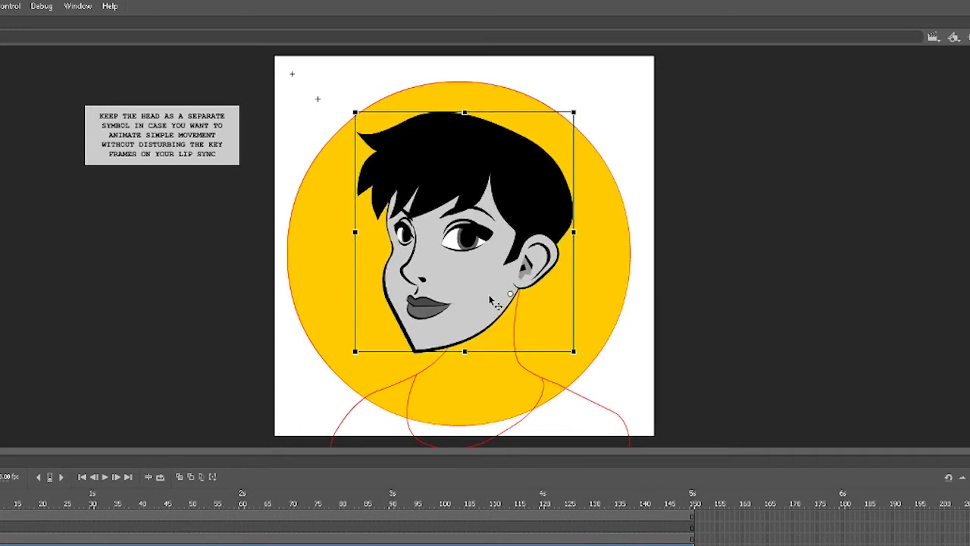
{"action": "key", "text": "v"}
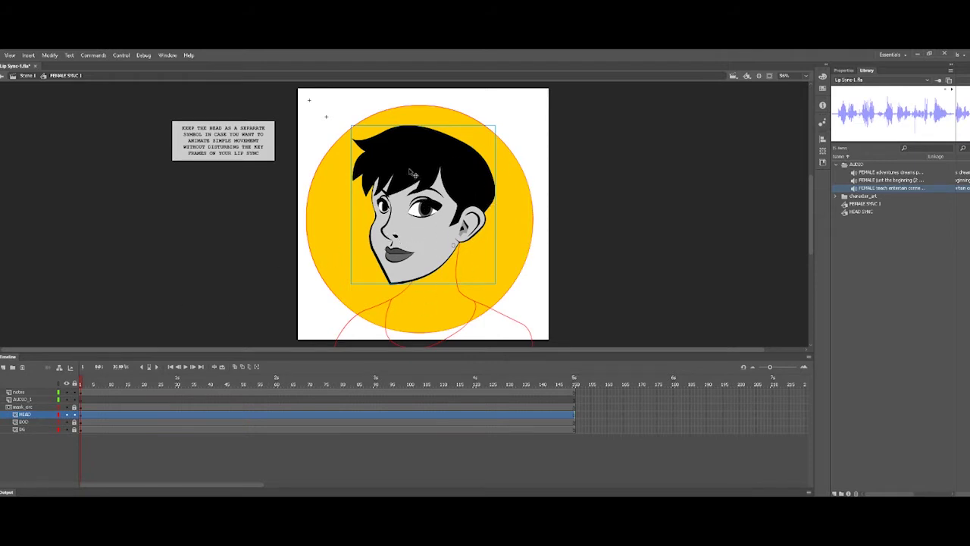
{"action": "double_click", "coordinate": [424, 212]}
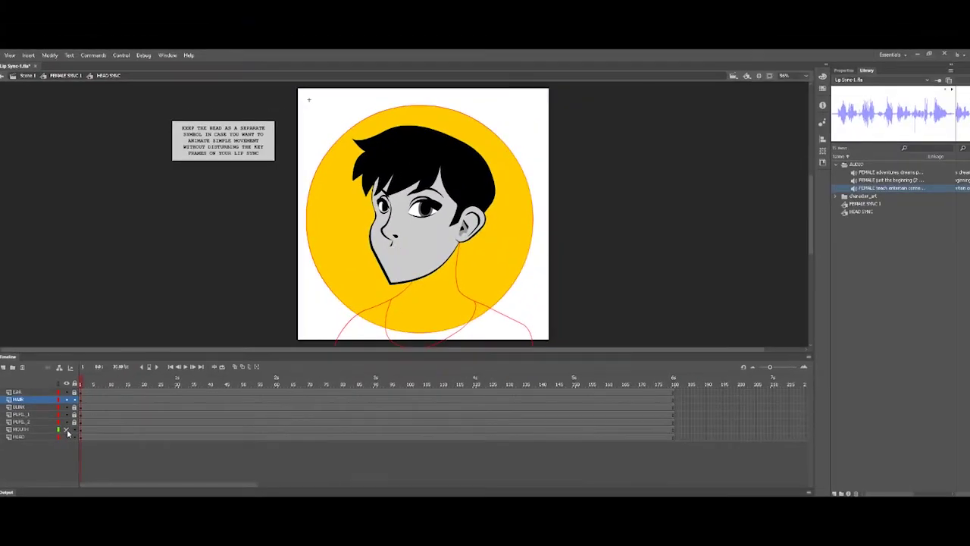
Step: Make the MOUTH layer visible and lock the HEAD layer
{"action": "left_click", "coordinate": [67, 429]}
{"action": "left_click", "coordinate": [71, 438]}
{"action": "left_click", "coordinate": [67, 437]}
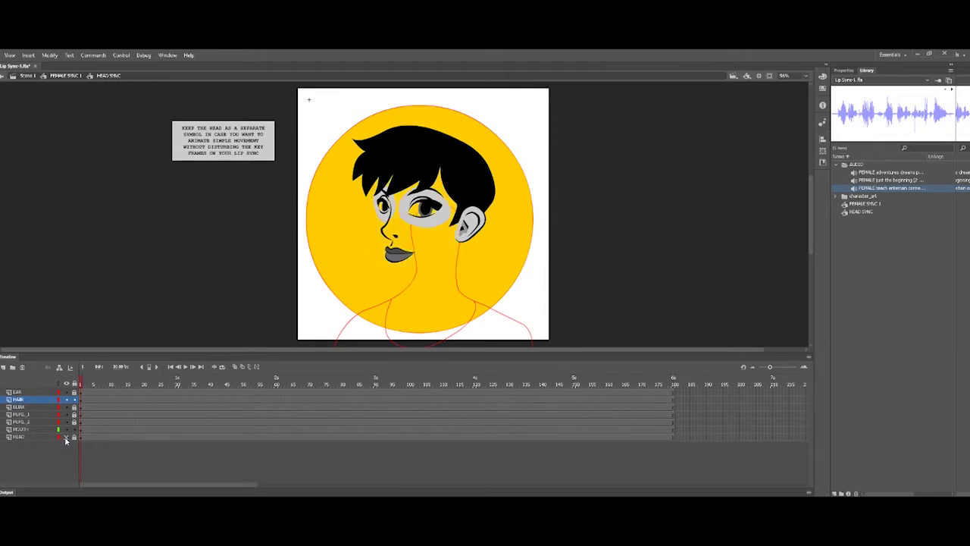
{"action": "left_click", "coordinate": [67, 437]}
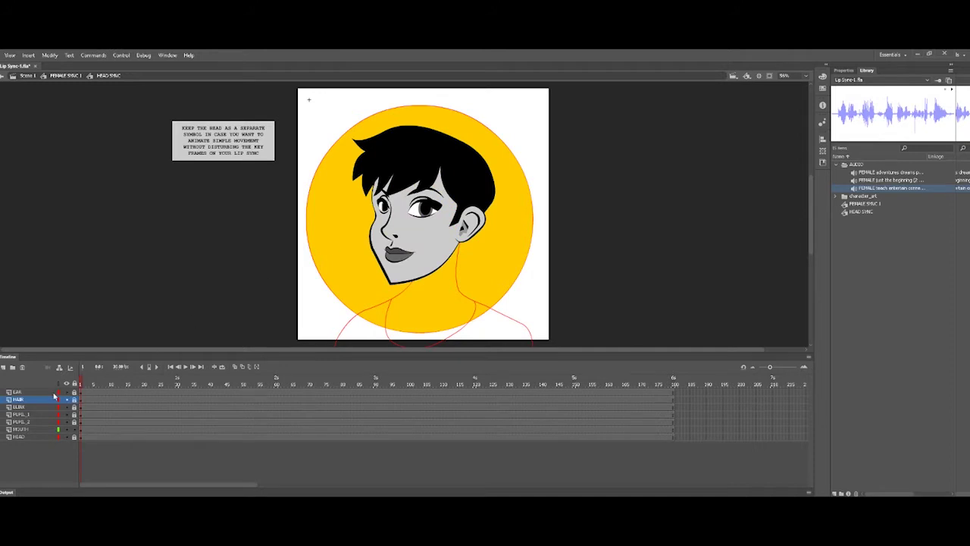
Step: Add a new layer above EAR and select it for renaming to AUDIO_1
{"action": "left_click", "coordinate": [30, 392]}
{"action": "left_click", "coordinate": [3, 367]}
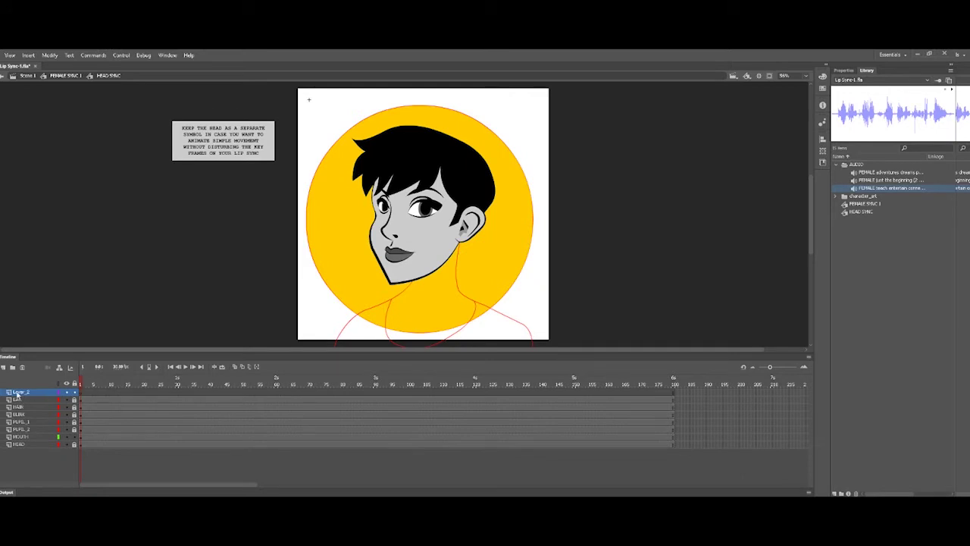
{"action": "left_click", "coordinate": [12, 393]}
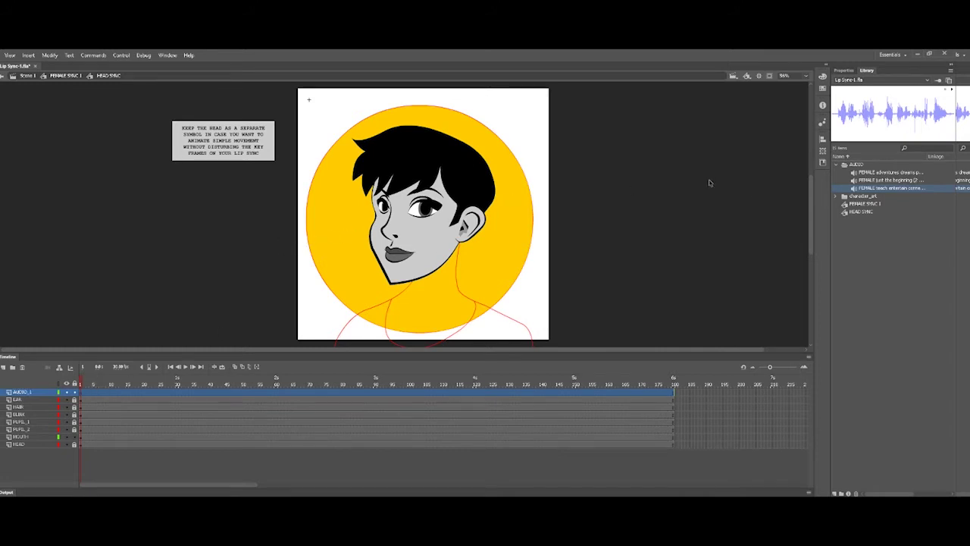
Step: Place the adventures dreams voice clip, extend all layers to frame 210, and zoom on the mouth
{"action": "left_click_drag", "start_coordinate": [858, 174], "coordinate": [314, 295]}
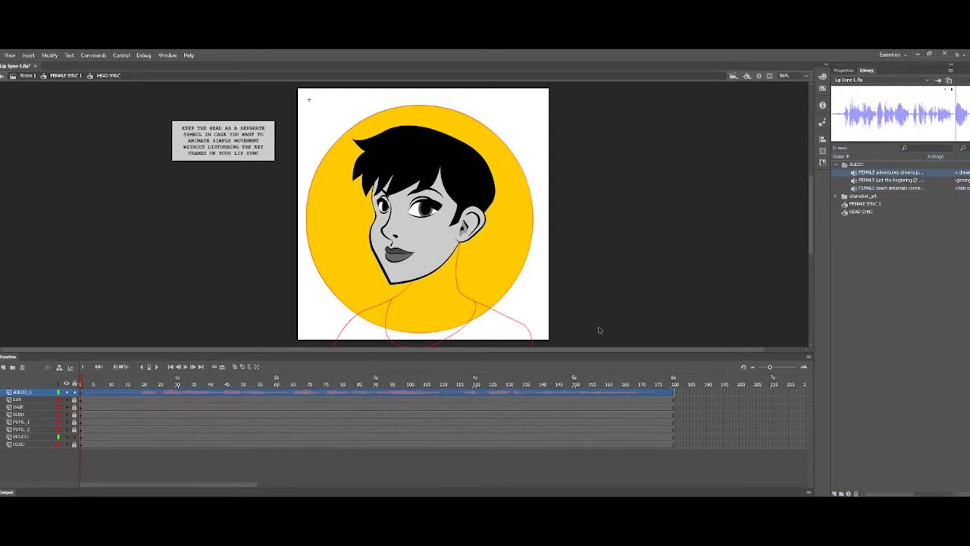
{"action": "left_click", "coordinate": [709, 403]}
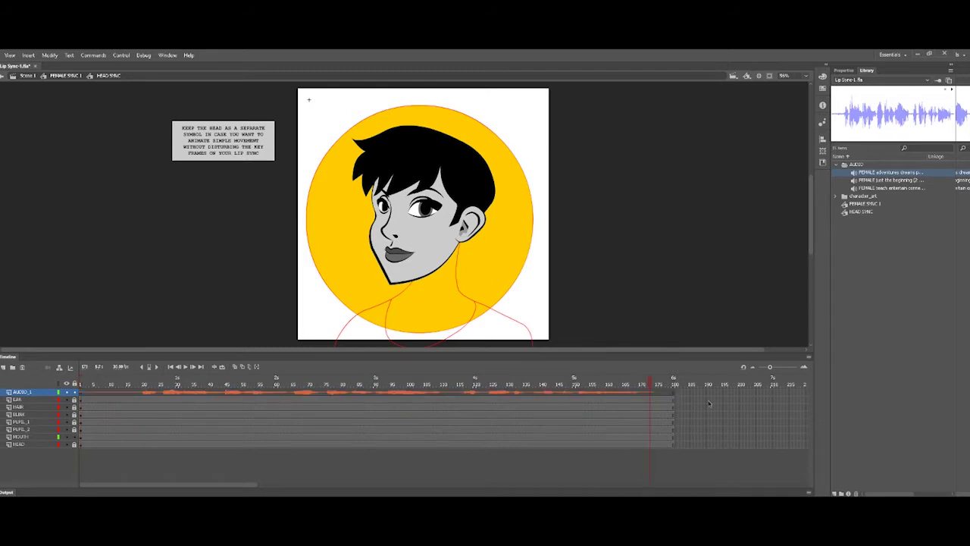
{"action": "left_click_drag", "start_coordinate": [770, 391], "coordinate": [772, 455]}
{"action": "key", "text": "F5"}
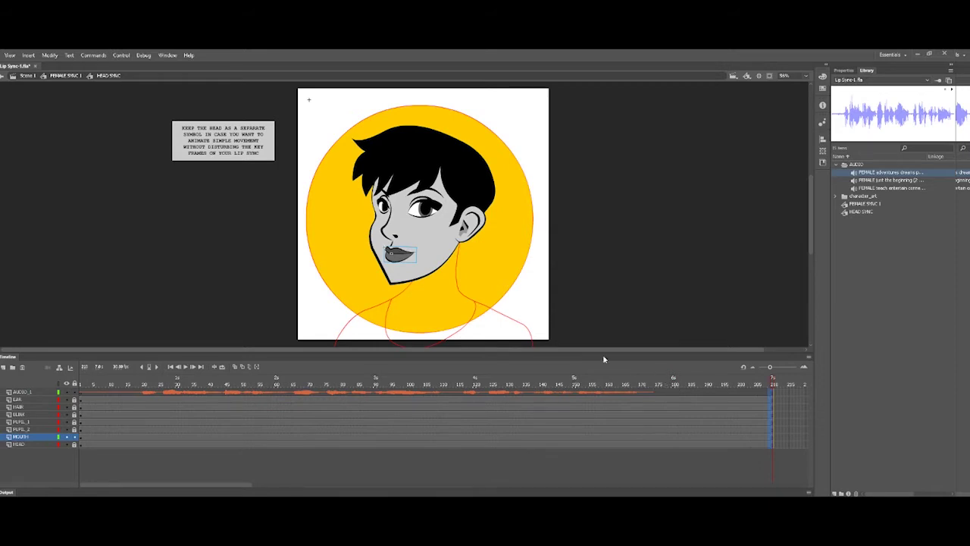
{"action": "left_click", "coordinate": [666, 392]}
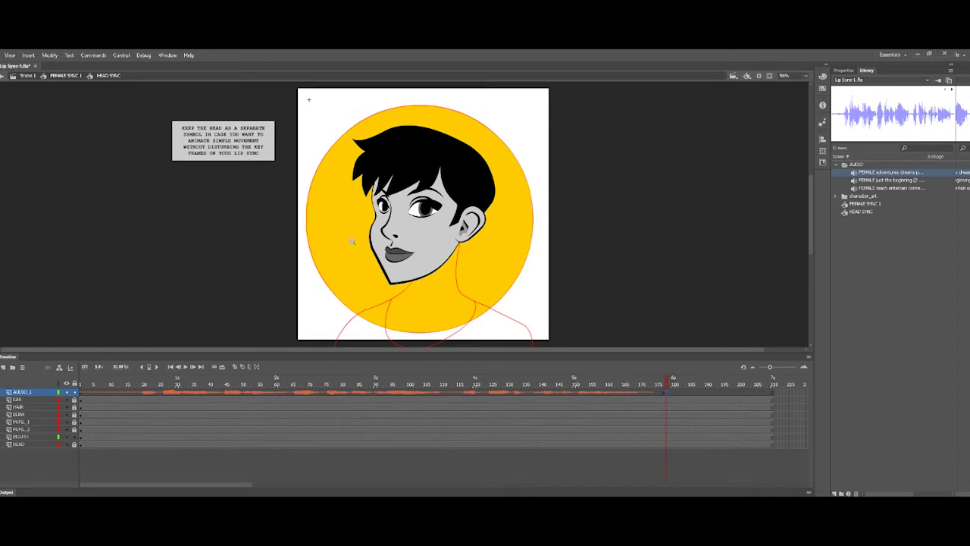
{"action": "left_click_drag", "start_coordinate": [333, 227], "coordinate": [485, 290]}
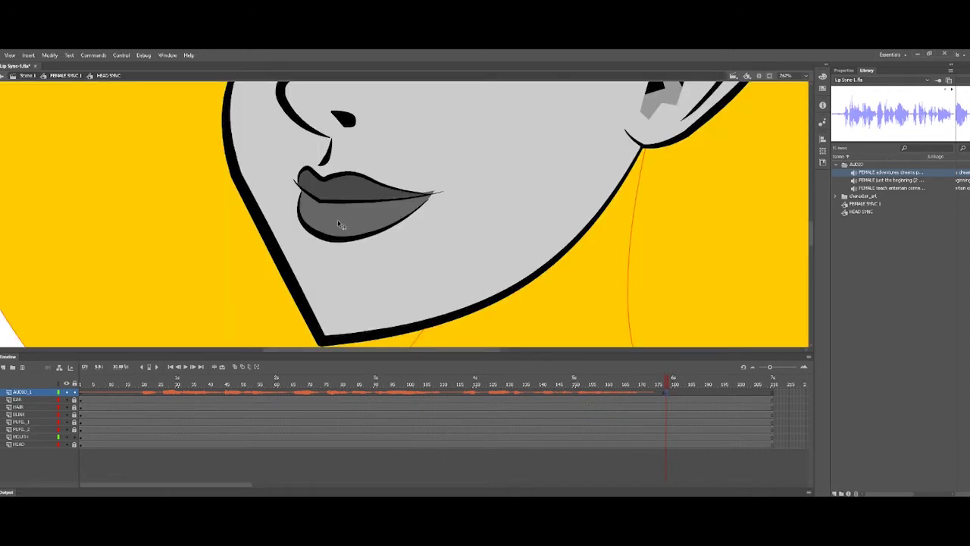
Step: Enter the FEMALE MOUTH SHAPES symbol and step through its lip poses frame by frame
{"action": "left_click", "coordinate": [337, 233]}
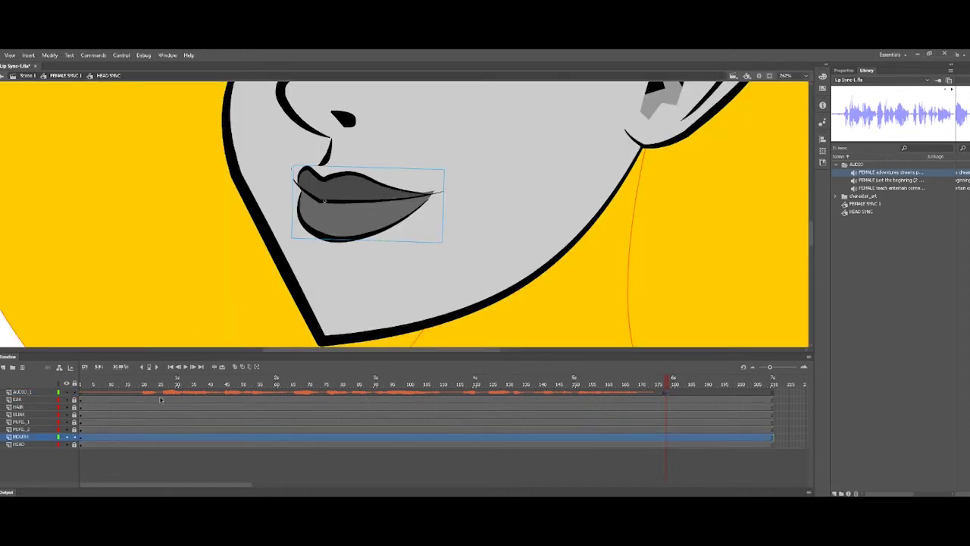
{"action": "double_click", "coordinate": [345, 231]}
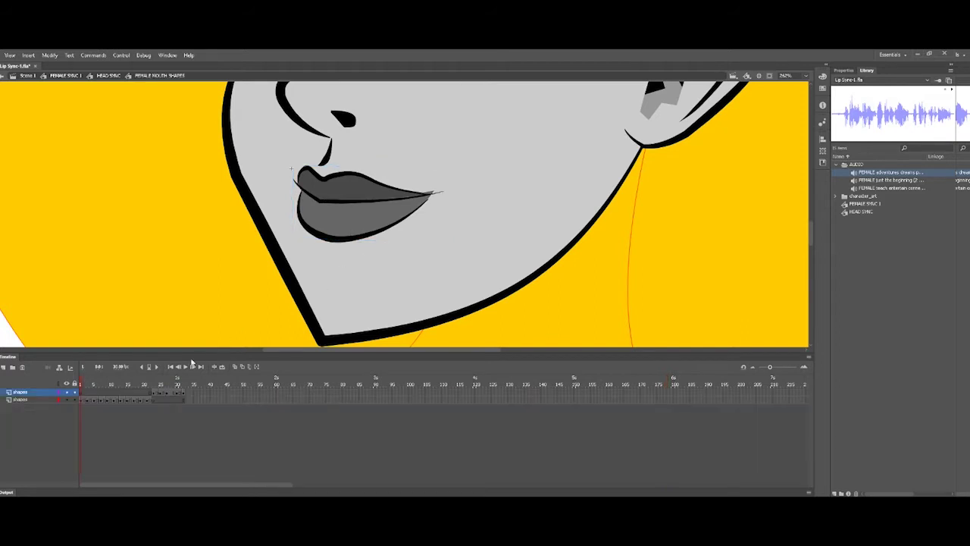
{"action": "left_click_drag", "start_coordinate": [773, 368], "coordinate": [787, 367]}
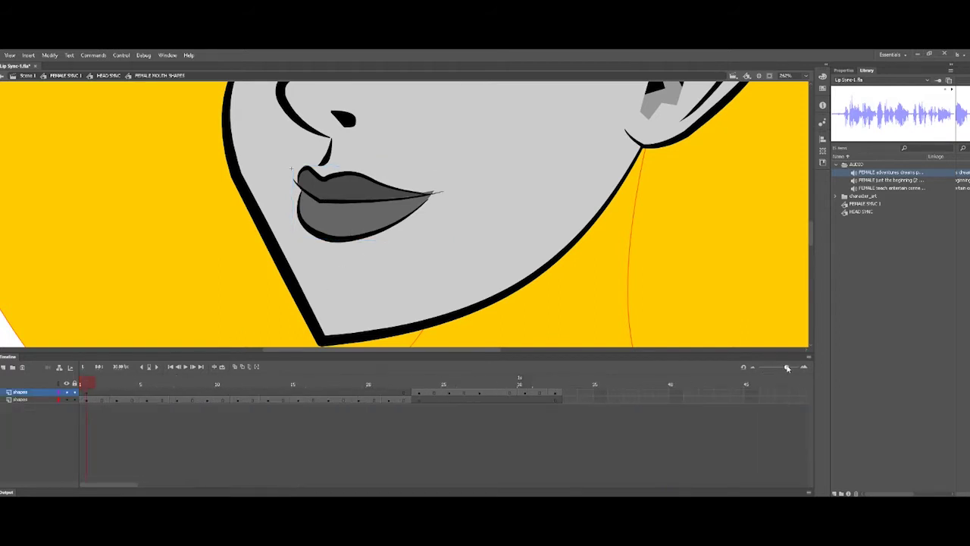
{"action": "left_click", "coordinate": [130, 384]}
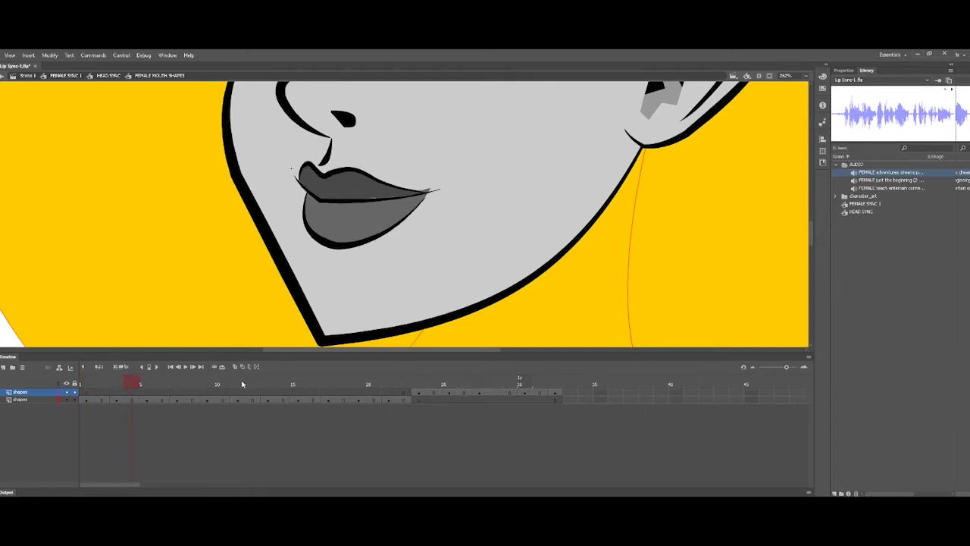
{"action": "left_click_drag", "start_coordinate": [98, 384], "coordinate": [207, 383]}
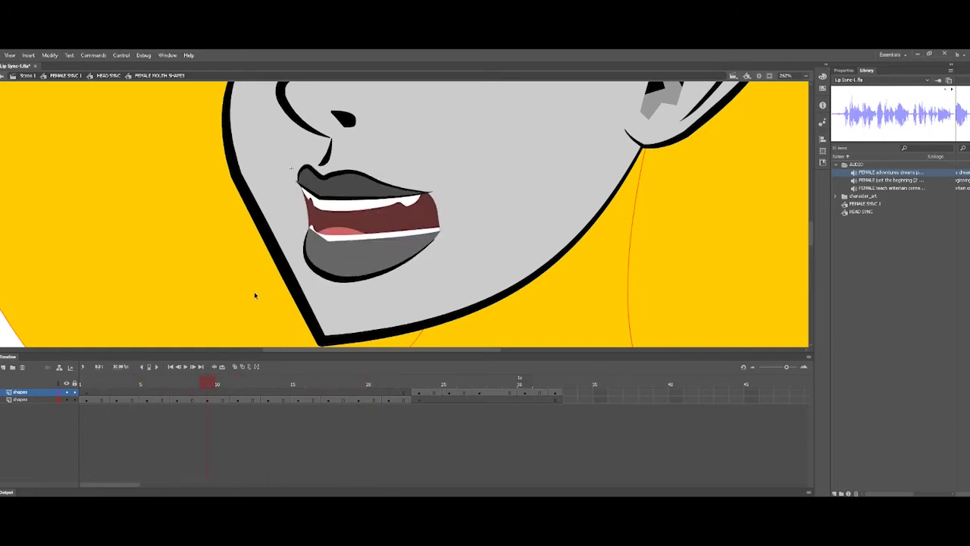
Step: Play the mouth animation from frame 1, zoom out to the whole face, and return to HEAD SYNC
{"action": "left_click", "coordinate": [316, 245], "text": "alt"}
{"action": "left_click_drag", "start_coordinate": [303, 129], "coordinate": [608, 322]}
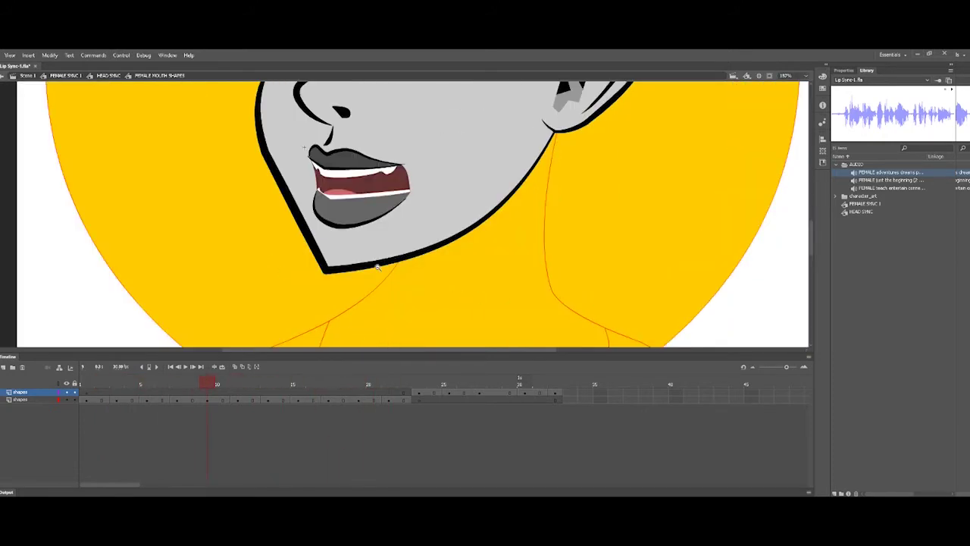
{"action": "key", "text": "Home"}
{"action": "key", "text": "Return"}
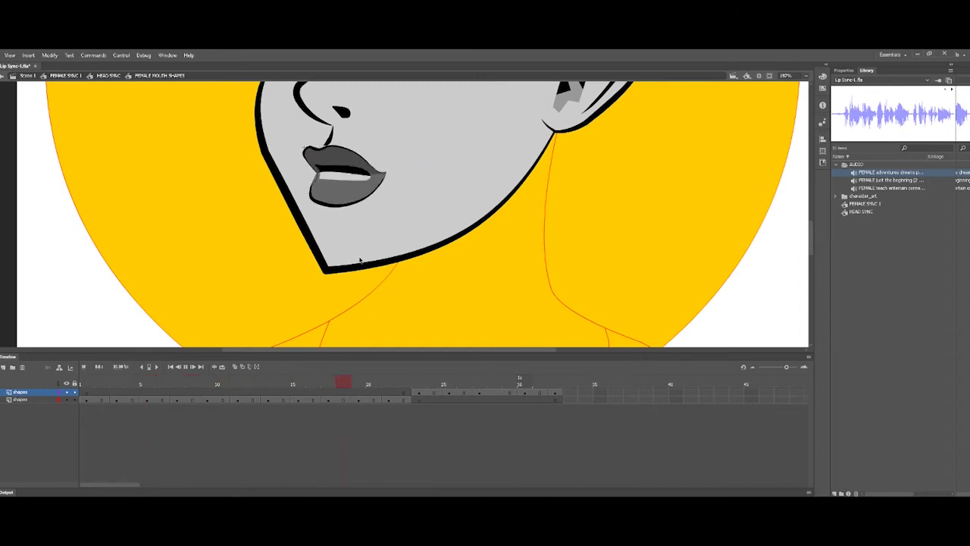
{"action": "left_click", "coordinate": [368, 234], "text": "alt"}
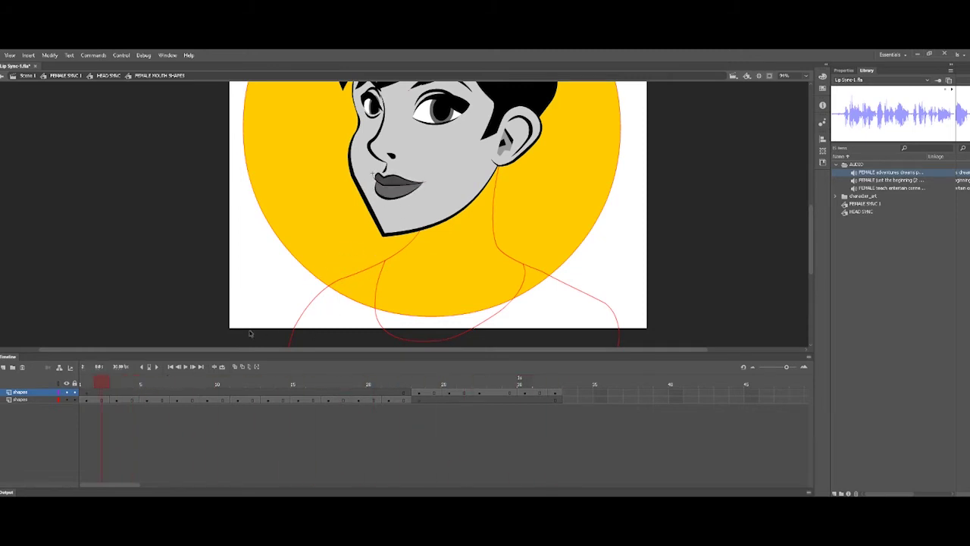
{"action": "left_click_drag", "start_coordinate": [290, 224], "coordinate": [265, 257]}
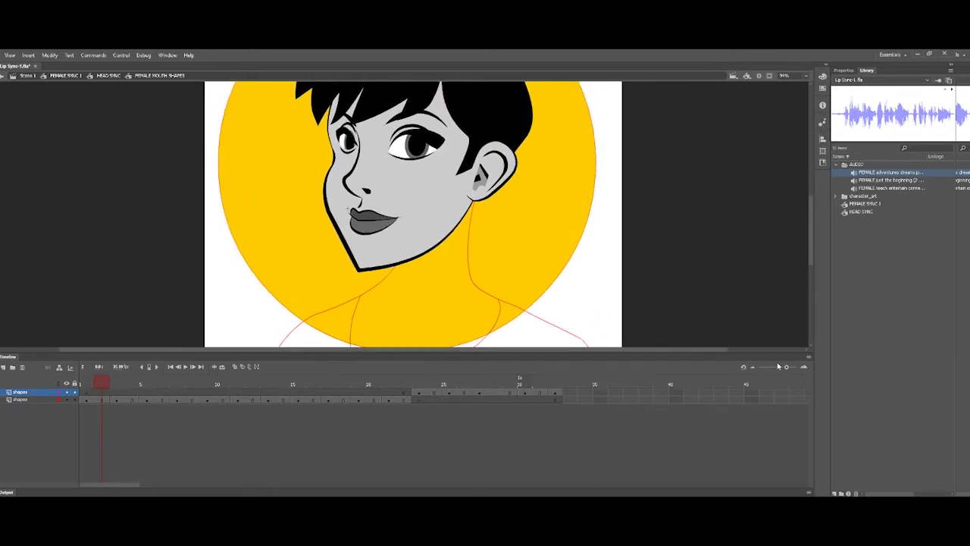
{"action": "left_click_drag", "start_coordinate": [785, 367], "coordinate": [775, 368]}
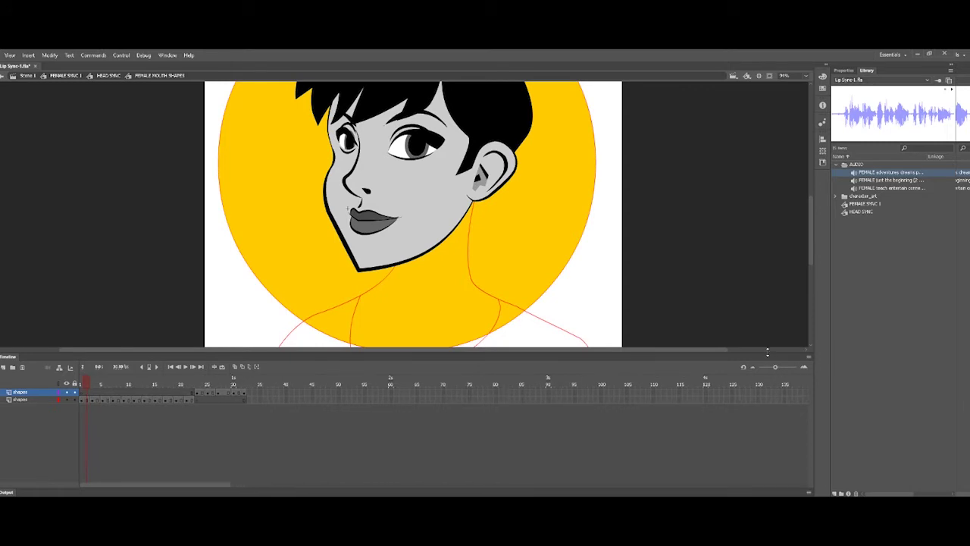
{"action": "left_click", "coordinate": [108, 75]}
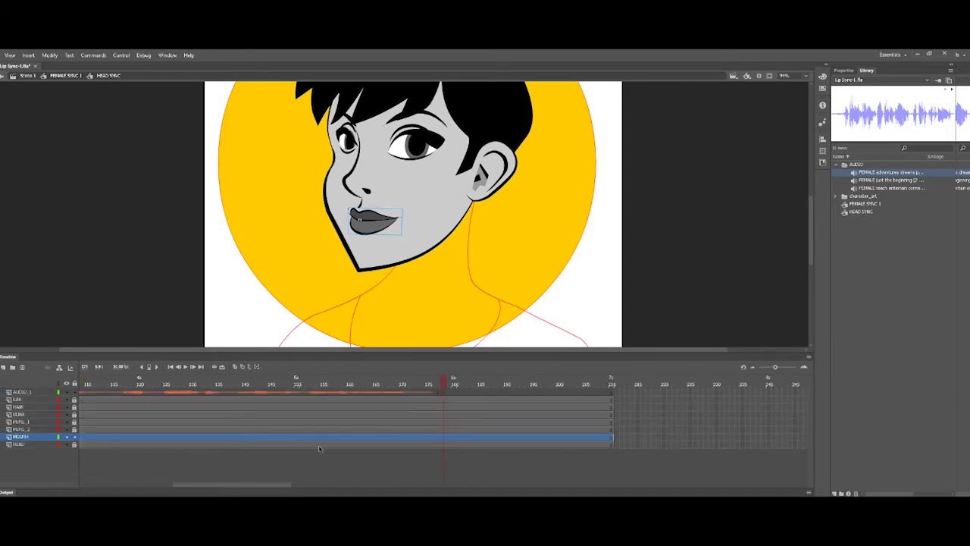
Step: Fit more frames in the timeline and show the mouth instance's properties at frame 1
{"action": "left_click_drag", "start_coordinate": [260, 485], "coordinate": [148, 484]}
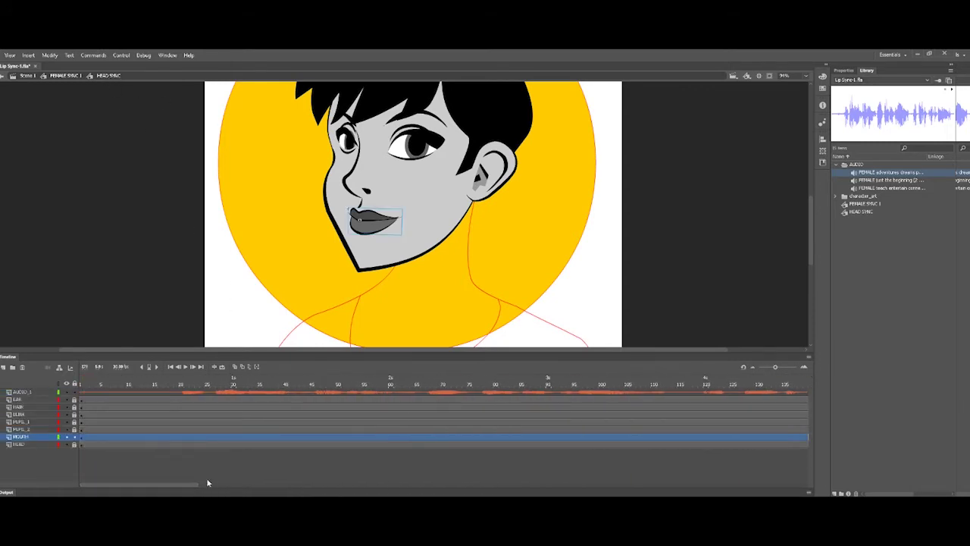
{"action": "left_click_drag", "start_coordinate": [774, 369], "coordinate": [772, 368]}
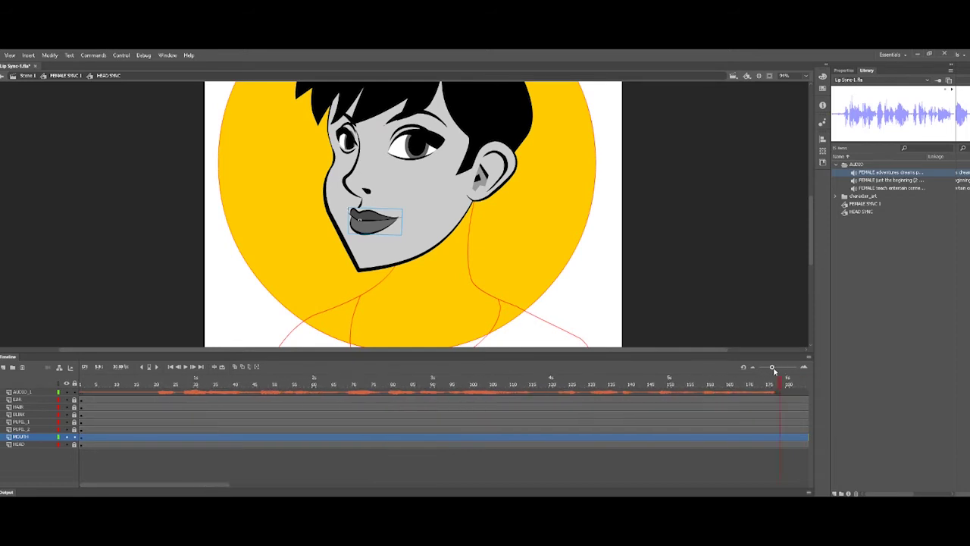
{"action": "left_click", "coordinate": [318, 474]}
{"action": "left_click", "coordinate": [82, 440]}
{"action": "key", "text": "ctrl+F3"}
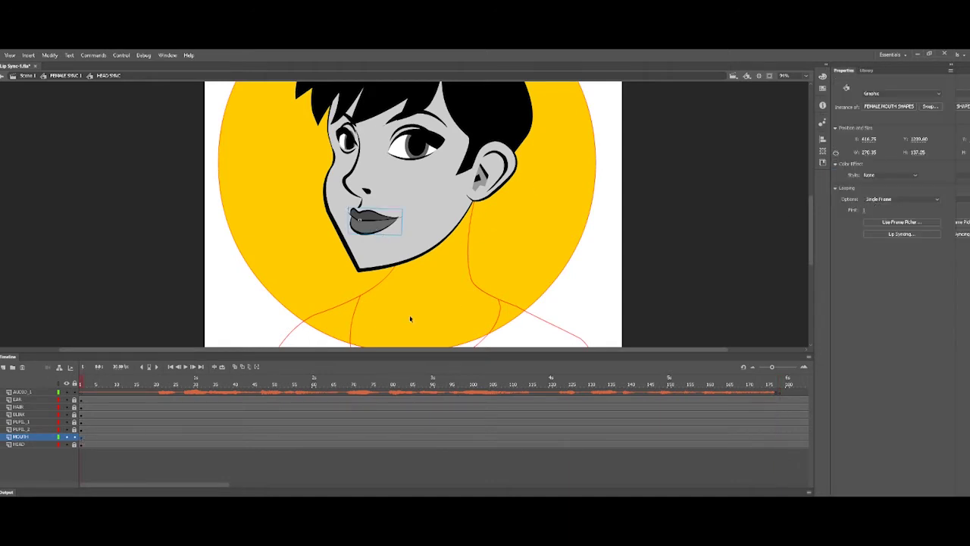
Step: Add a mouth keyframe at frame 19 and set that mouth instance's looping to Loop
{"action": "left_click", "coordinate": [153, 440]}
{"action": "key", "text": "F7"}
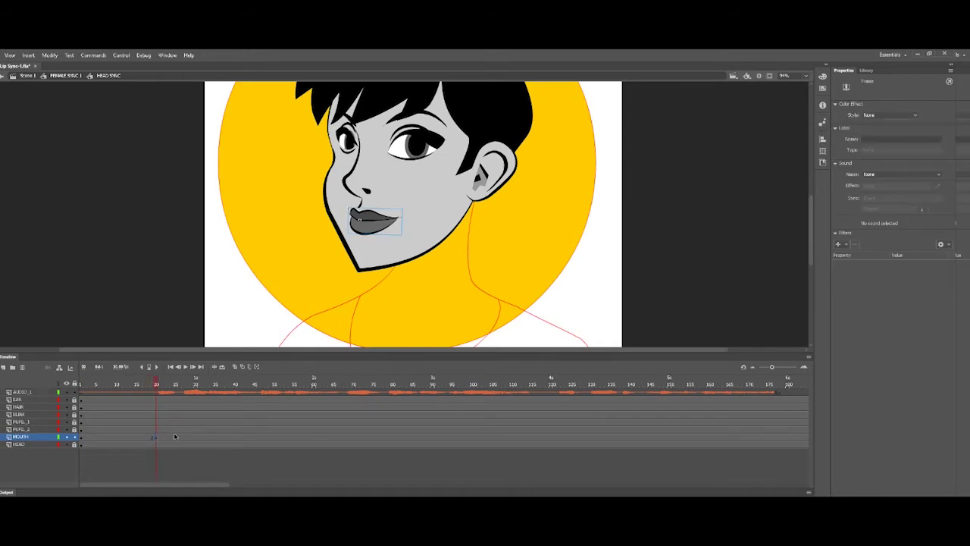
{"action": "left_click", "coordinate": [370, 232]}
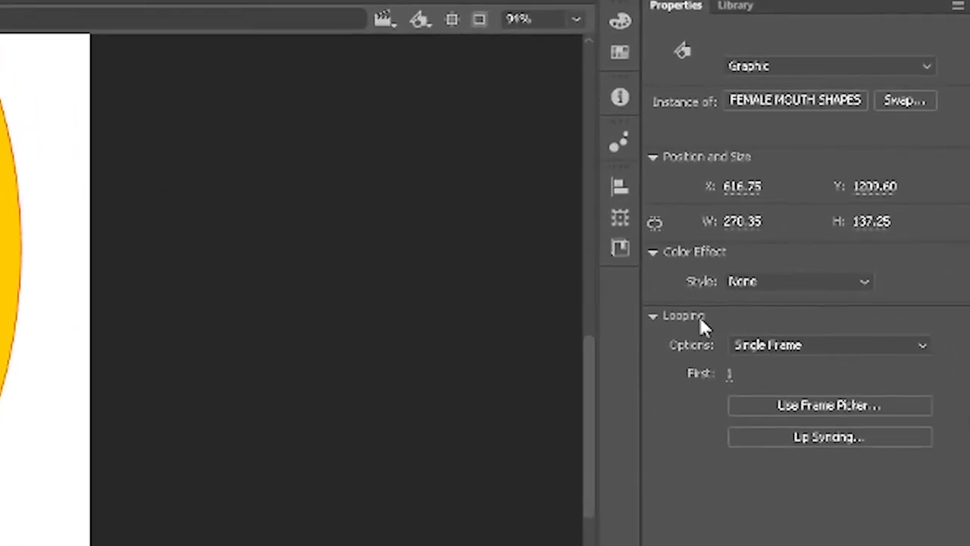
{"action": "left_click", "coordinate": [758, 345]}
{"action": "left_click", "coordinate": [749, 365]}
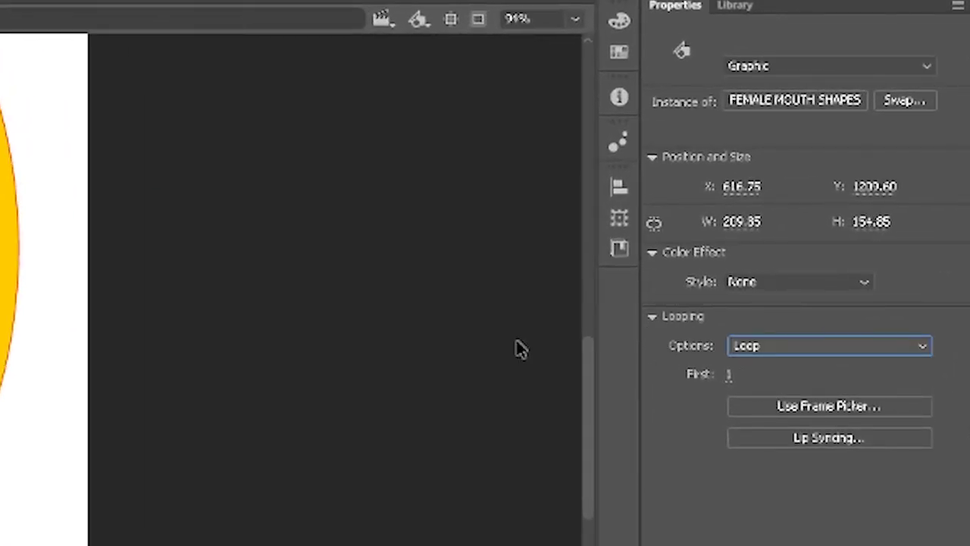
{"action": "key", "text": "Escape"}
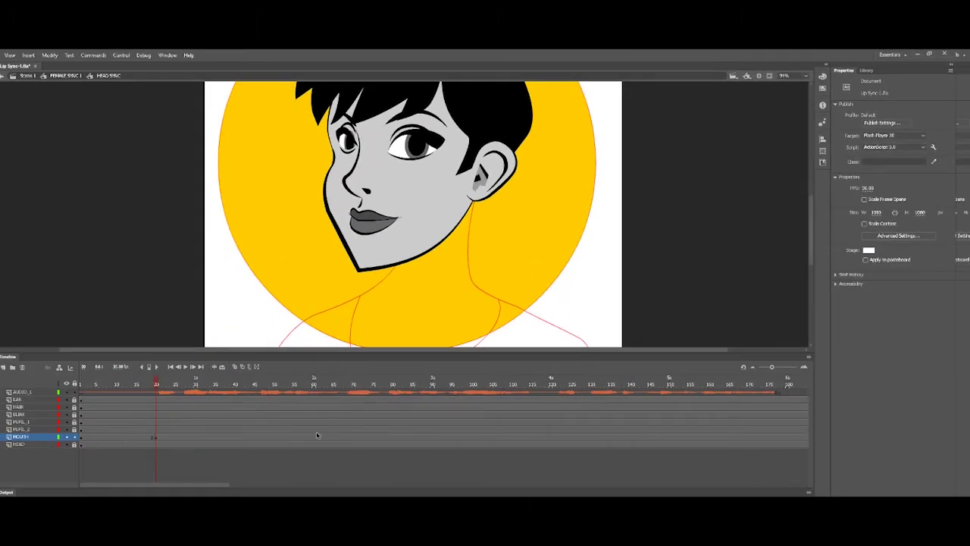
Step: Label frame 1 of the MOUTH layer with the comment '// HOLD'
{"action": "left_click", "coordinate": [96, 438]}
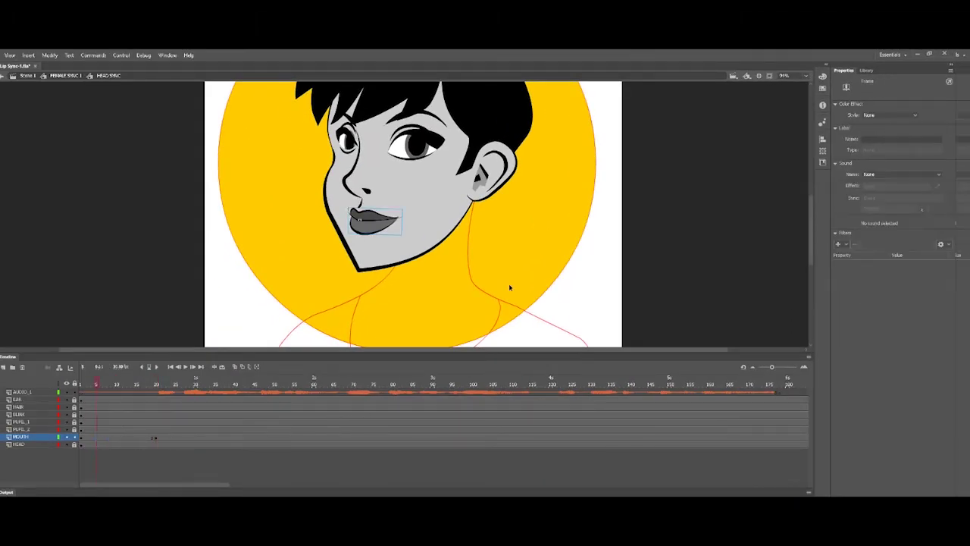
{"action": "left_click", "coordinate": [869, 139]}
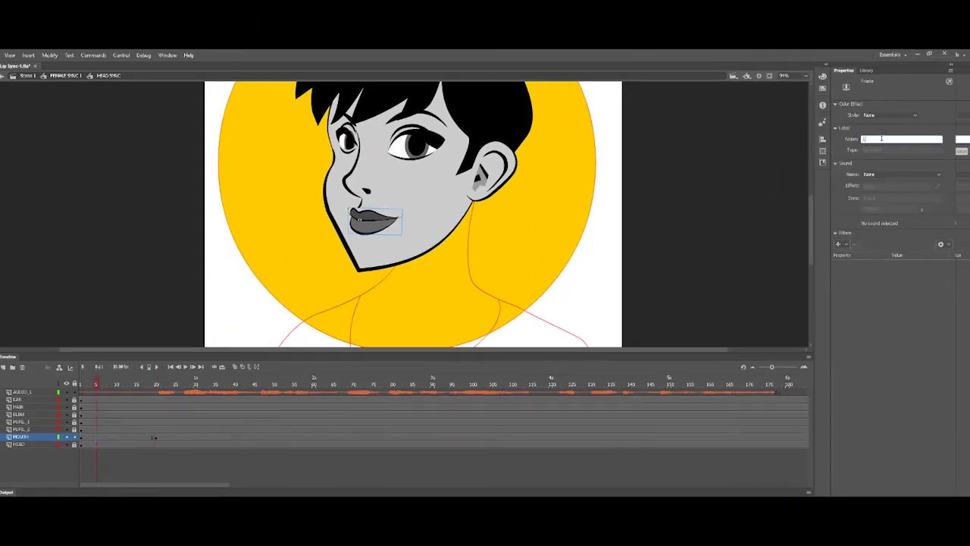
{"action": "type", "text": "//s"}
{"action": "key", "text": "Return"}
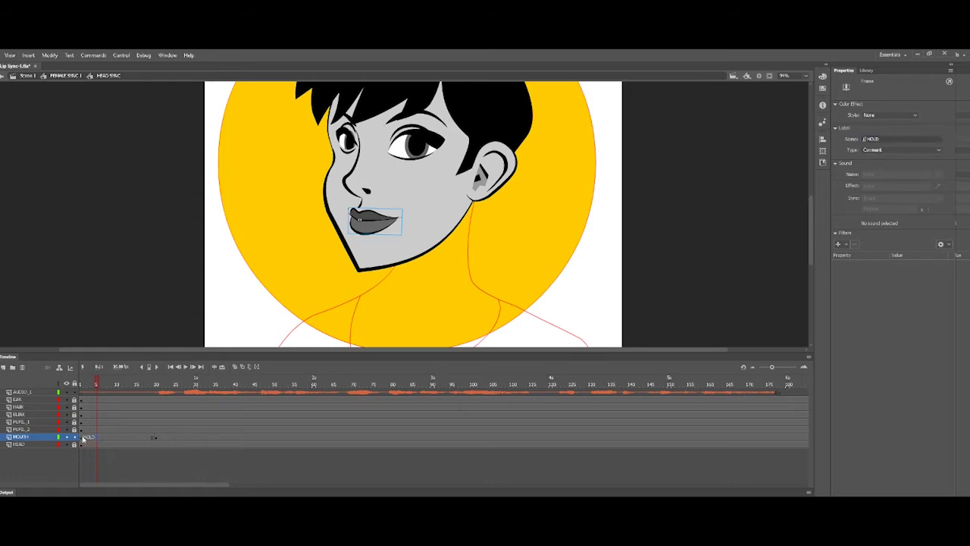
Step: Duplicate the HOLD keyframe to about frame 68 and move another keyframe to around frame 120
{"action": "left_click", "coordinate": [84, 439]}
{"action": "left_click_drag", "start_coordinate": [84, 440], "coordinate": [346, 437]}
{"action": "left_click", "coordinate": [218, 440]}
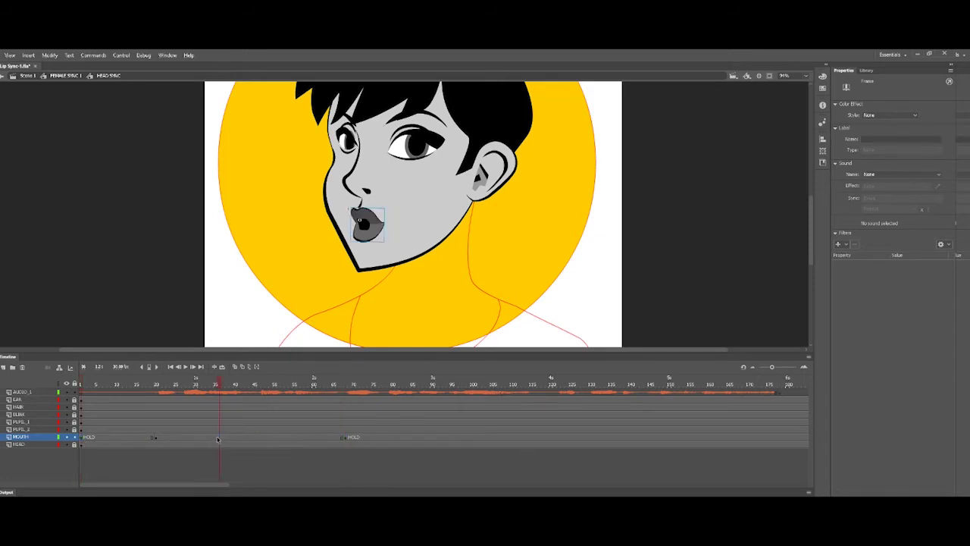
{"action": "left_click", "coordinate": [156, 439]}
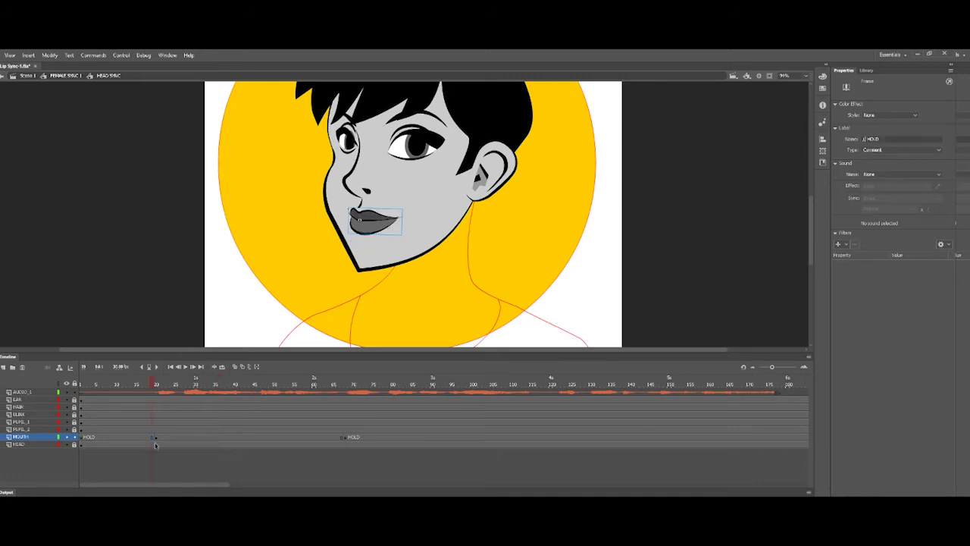
{"action": "left_click", "coordinate": [385, 439]}
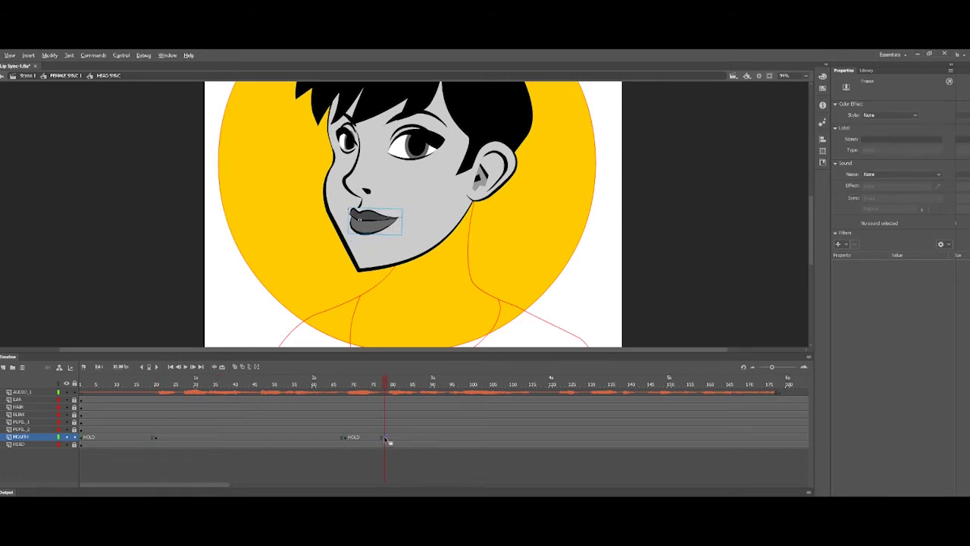
{"action": "left_click_drag", "start_coordinate": [385, 439], "coordinate": [556, 440]}
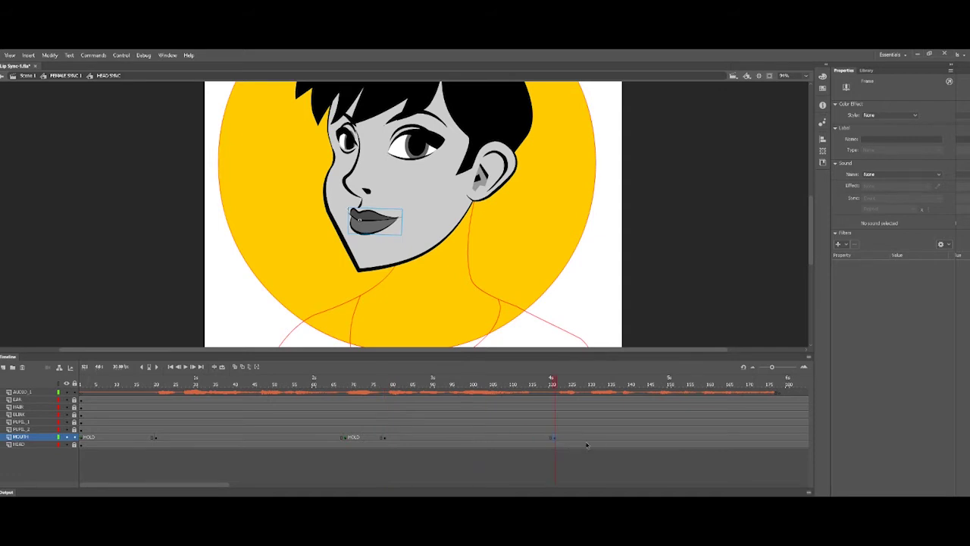
{"action": "left_click", "coordinate": [364, 442]}
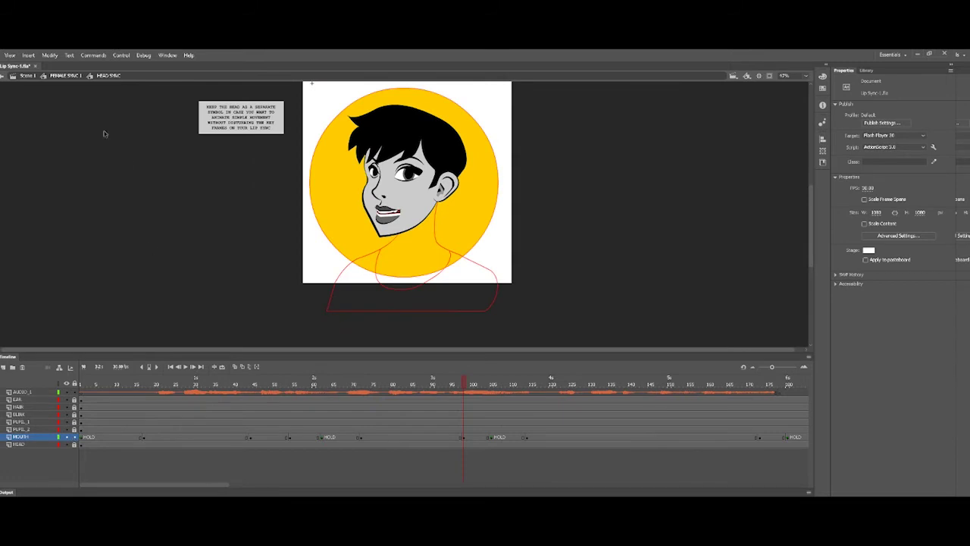
Step: Go back up to FEMALE SYNC 1 and show the BODY layer as filled artwork again
{"action": "left_click", "coordinate": [66, 76]}
{"action": "left_click", "coordinate": [274, 261]}
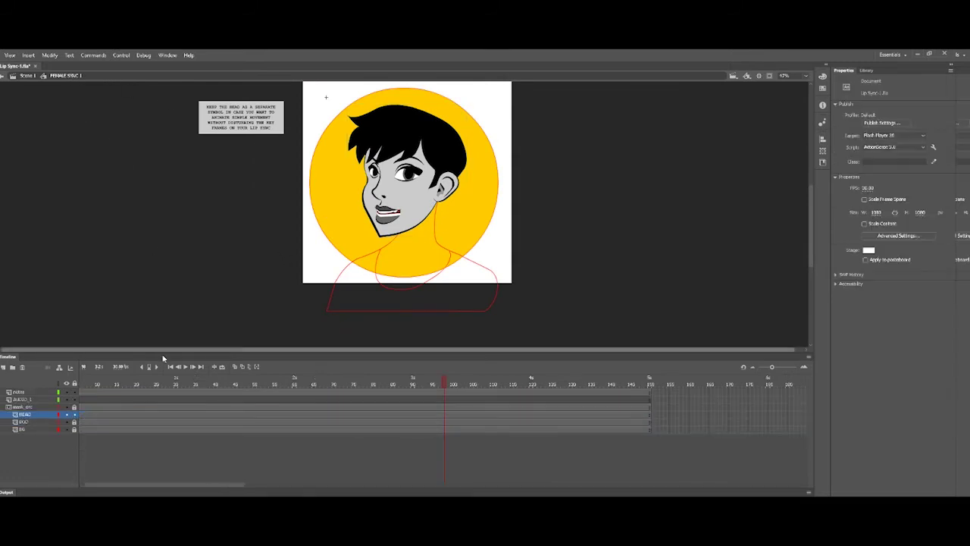
{"action": "left_click", "coordinate": [59, 422]}
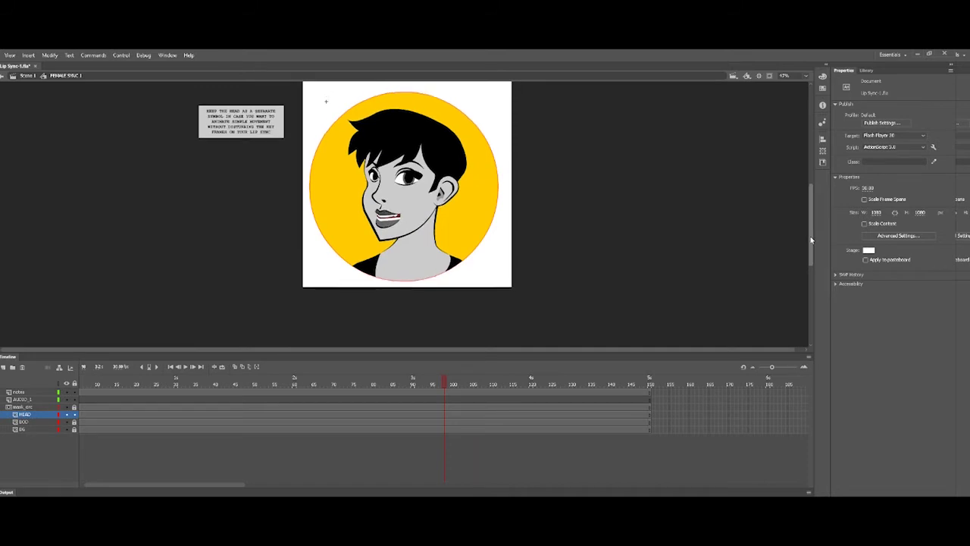
{"action": "scroll", "coordinate": [752, 219], "scroll_direction": "up", "scroll_amount": 1}
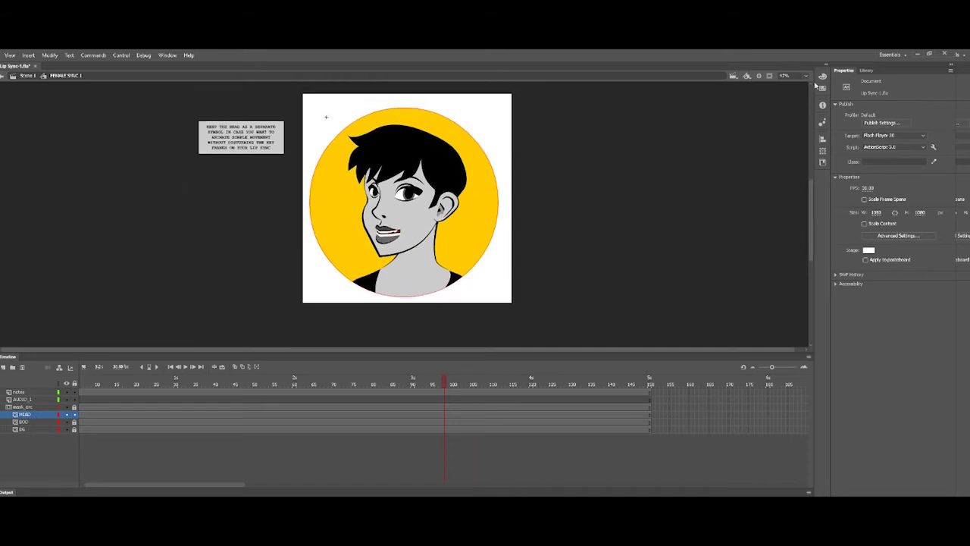
Step: Show the Library, rewind to frame 1, return to Scene 1, and select Layer_1's contents
{"action": "left_click", "coordinate": [866, 70]}
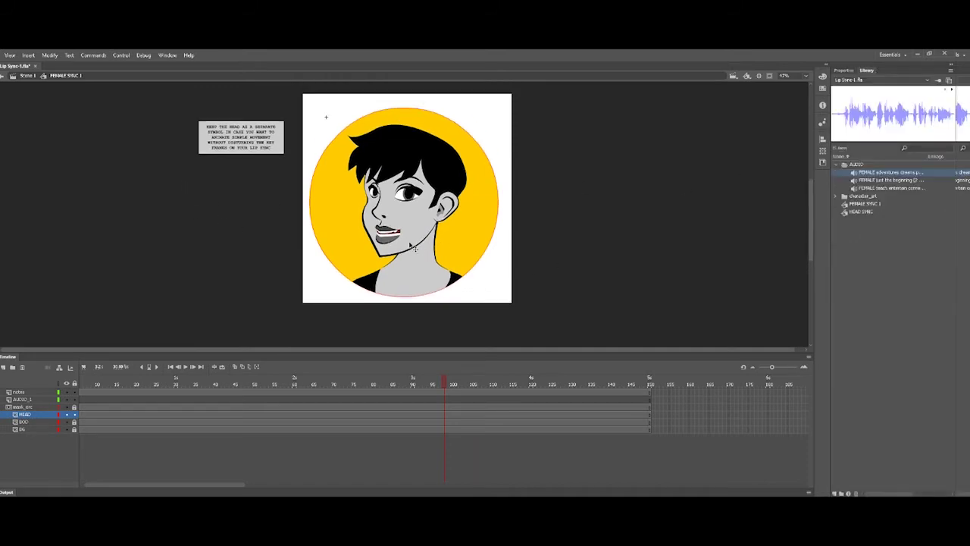
{"action": "left_click_drag", "start_coordinate": [212, 382], "coordinate": [76, 385]}
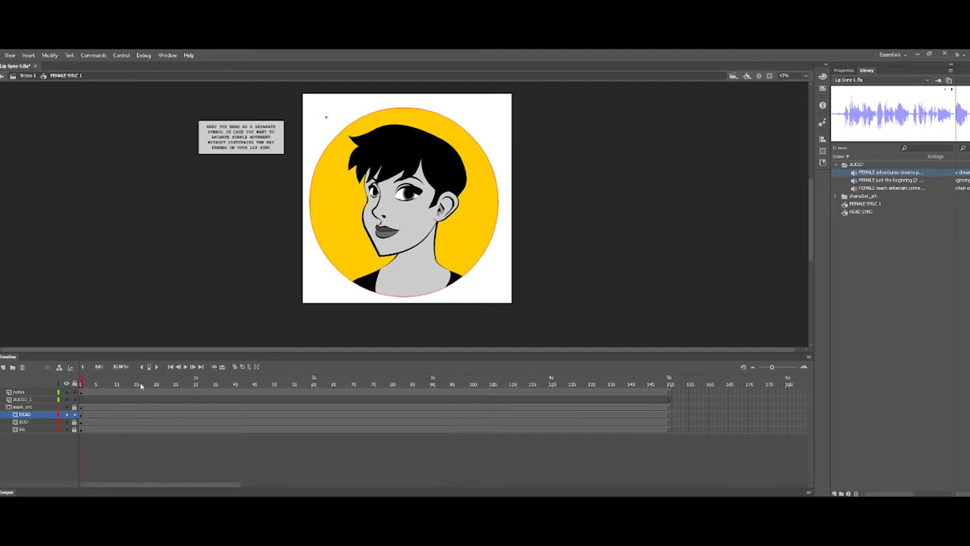
{"action": "left_click", "coordinate": [28, 76]}
{"action": "left_click", "coordinate": [259, 248]}
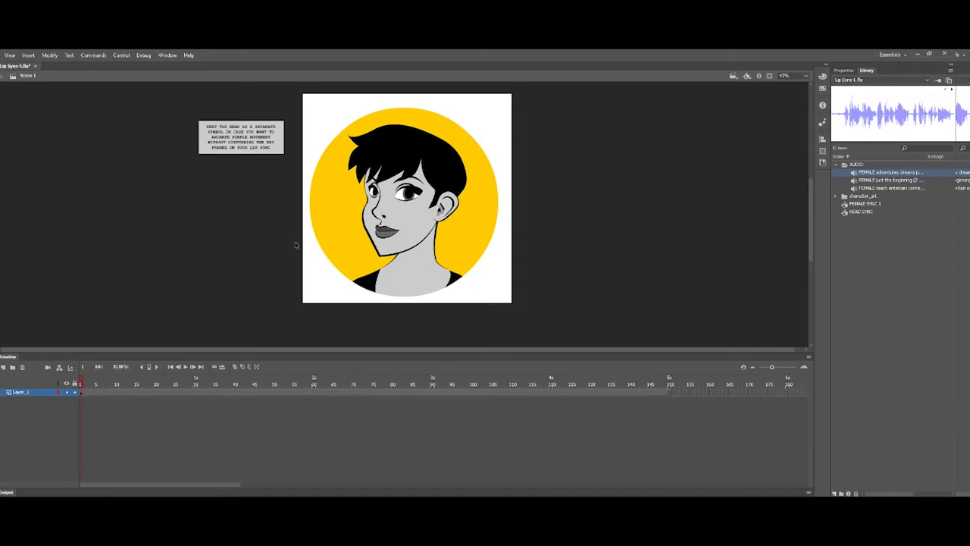
{"action": "left_click", "coordinate": [12, 393]}
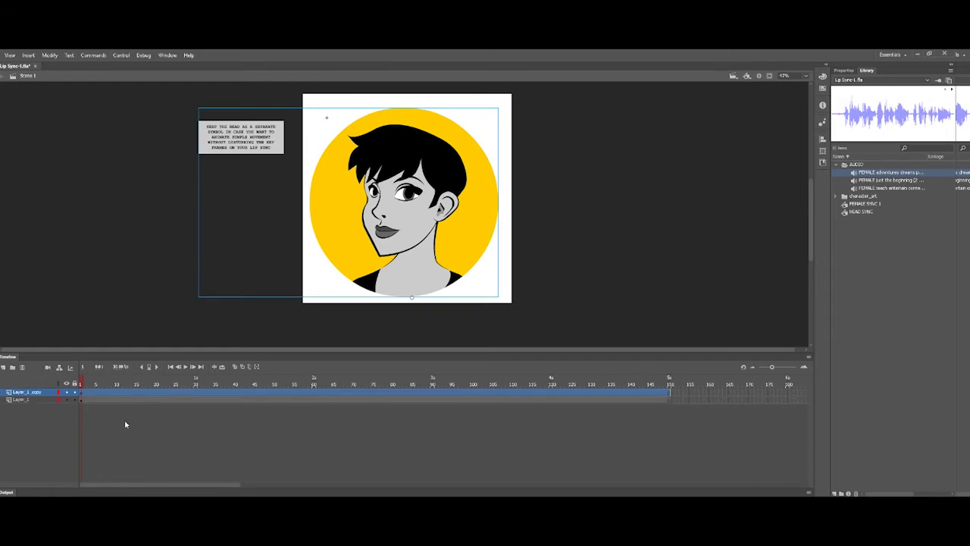
Step: Test-move the copied head left, undo it, and open FEMALE SYNC 2 for editing
{"action": "left_click_drag", "start_coordinate": [404, 220], "coordinate": [292, 225]}
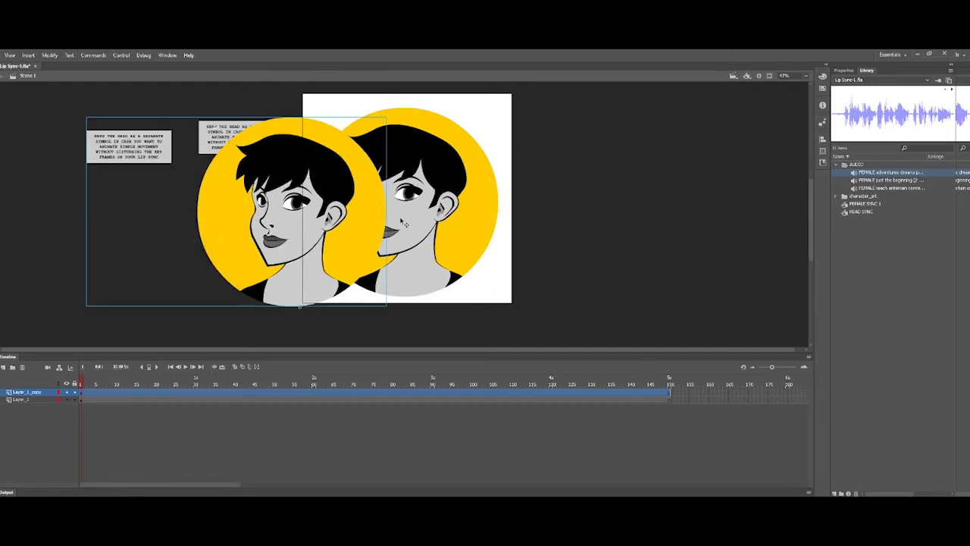
{"action": "key", "text": "ctrl+z"}
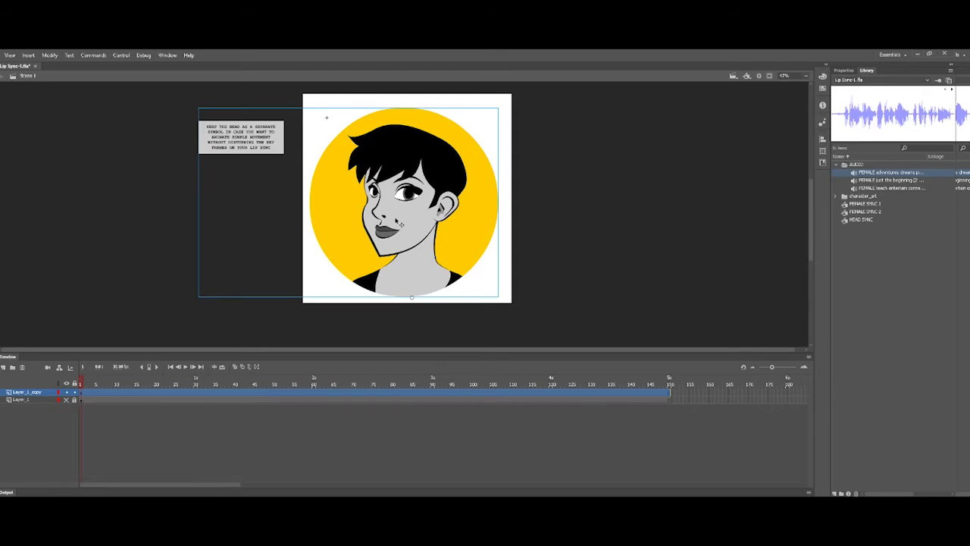
{"action": "double_click", "coordinate": [399, 223]}
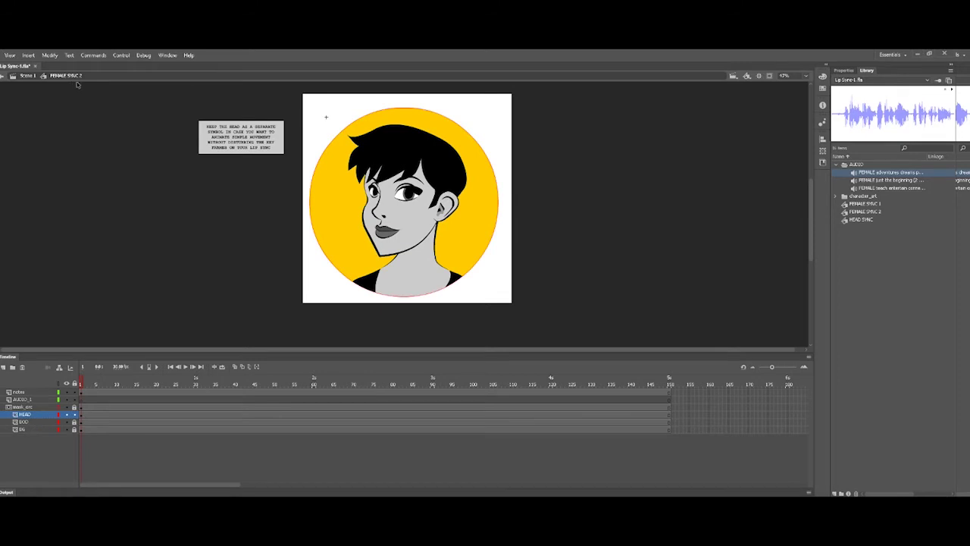
Step: Select the head instance and rename its library symbol from HEAD SYNC to HEAD SYNC 1
{"action": "left_click", "coordinate": [842, 72]}
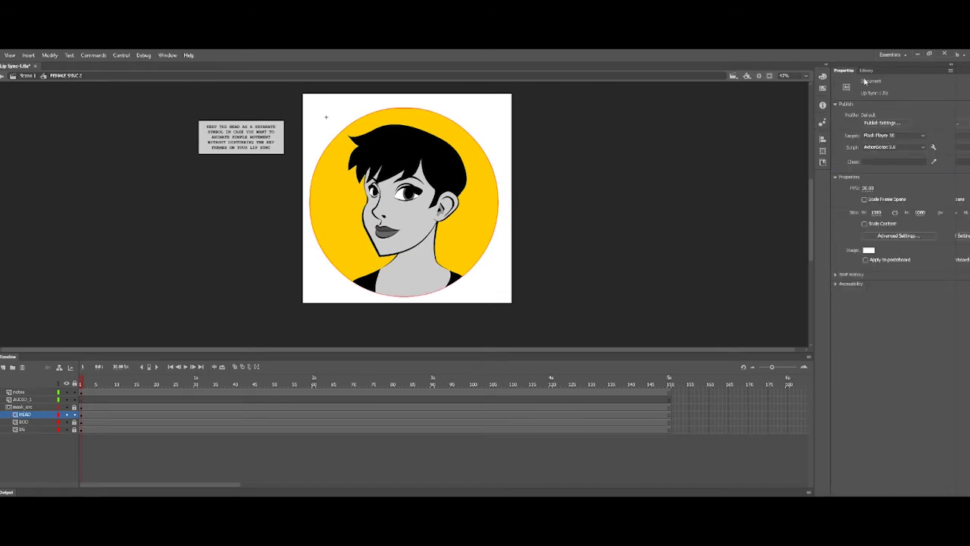
{"action": "left_click", "coordinate": [866, 71]}
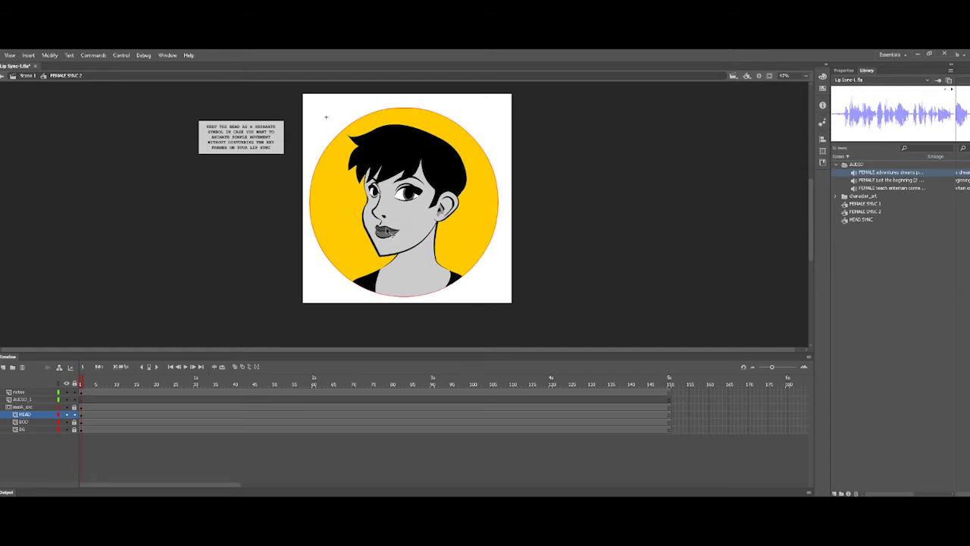
{"action": "left_click", "coordinate": [399, 227]}
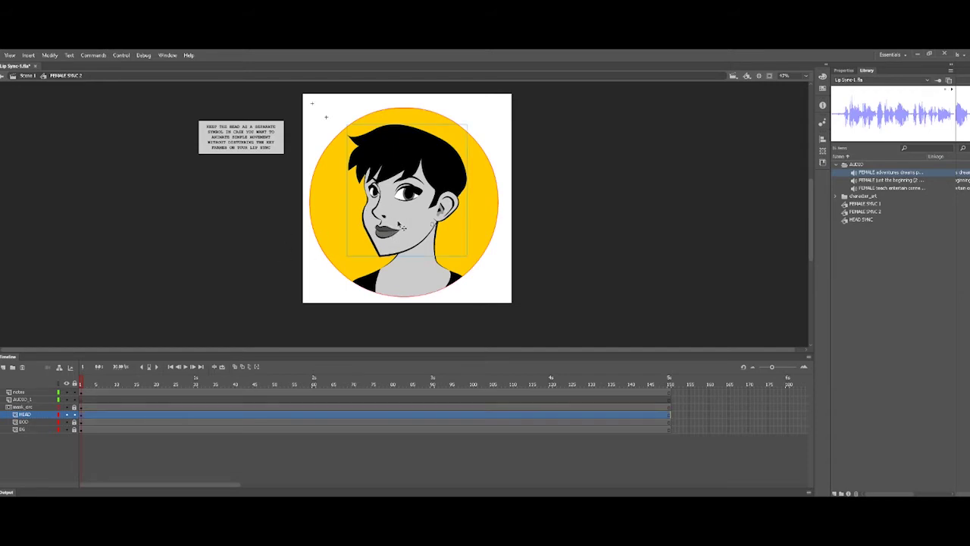
{"action": "left_click", "coordinate": [844, 70]}
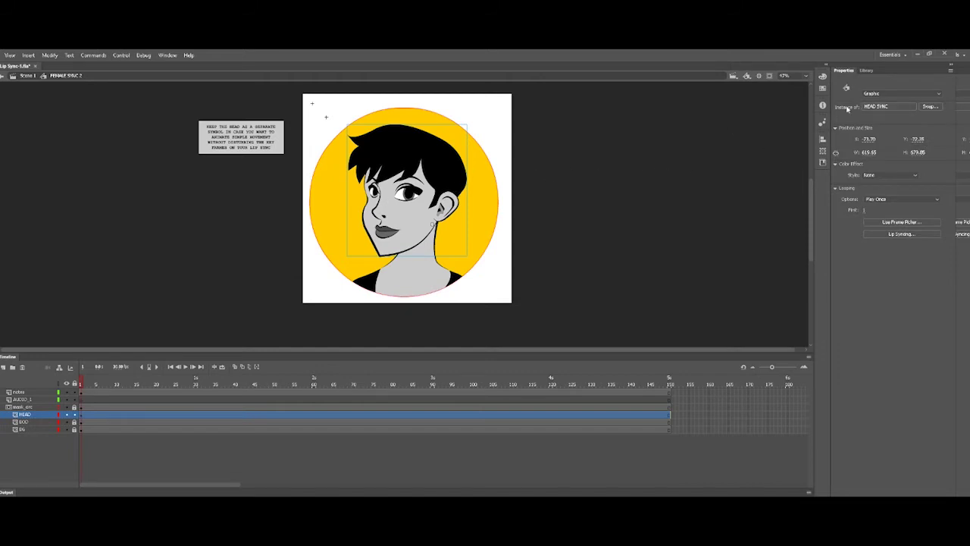
{"action": "left_click", "coordinate": [866, 70]}
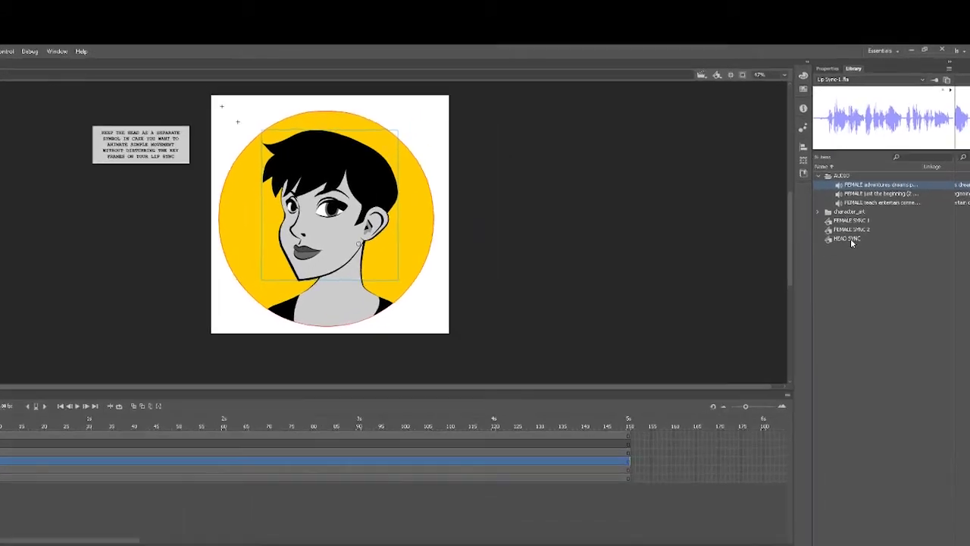
{"action": "left_click", "coordinate": [868, 220]}
{"action": "double_click", "coordinate": [867, 220]}
{"action": "left_click", "coordinate": [776, 394]}
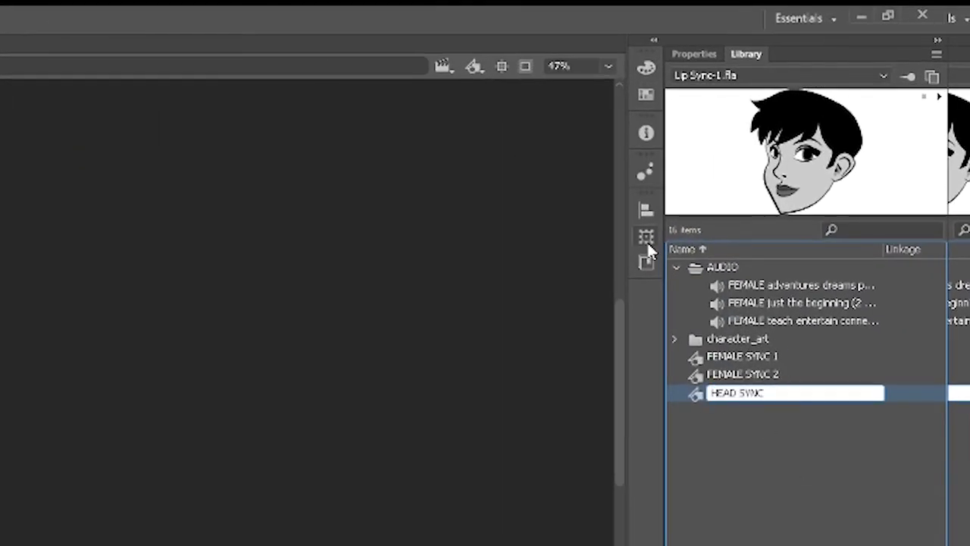
{"action": "type", "text": "1"}
{"action": "key", "text": "Return"}
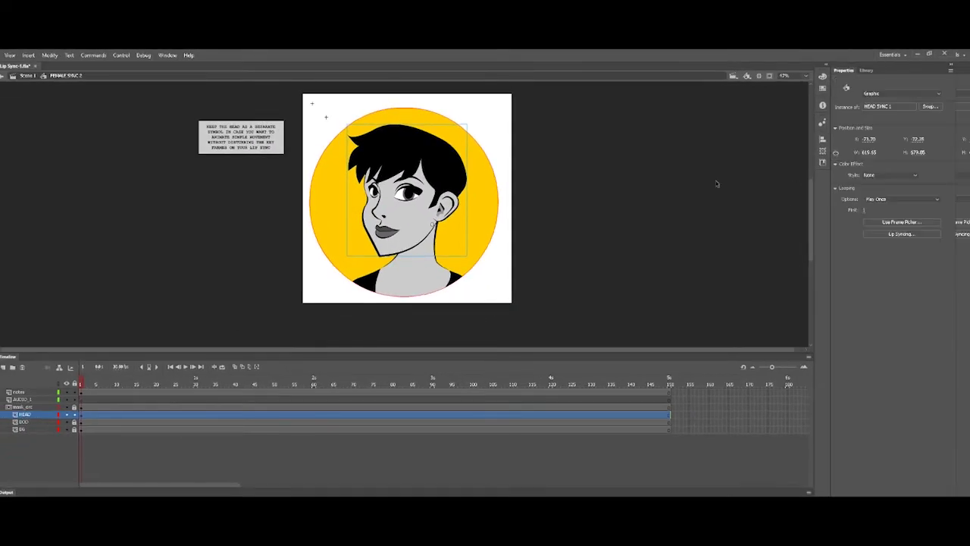
Step: Enter HEAD SYNC 1 to scrub its mouth shapes around frame 34, then return to FEMALE SYNC 2
{"action": "double_click", "coordinate": [434, 188]}
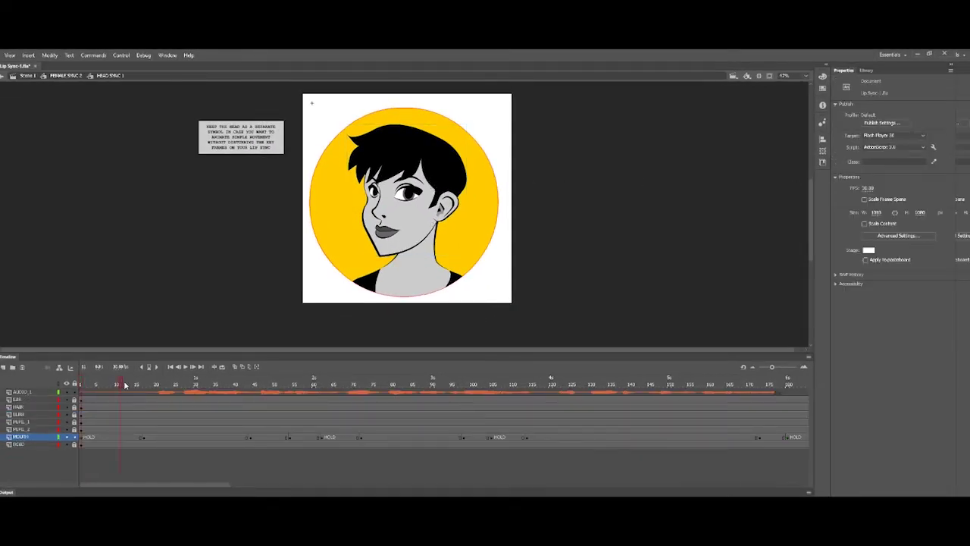
{"action": "left_click_drag", "start_coordinate": [127, 385], "coordinate": [212, 384]}
{"action": "left_click", "coordinate": [72, 76]}
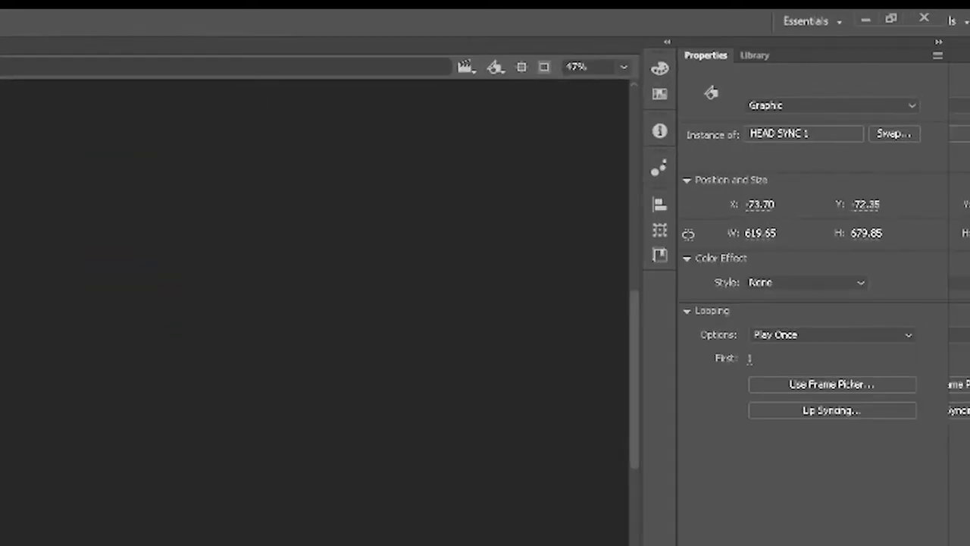
Step: Compare the FEMALE SYNC 1 and 2 library previews, preview HEAD SYNC 2, then enter it from the stage
{"action": "left_click", "coordinate": [743, 57]}
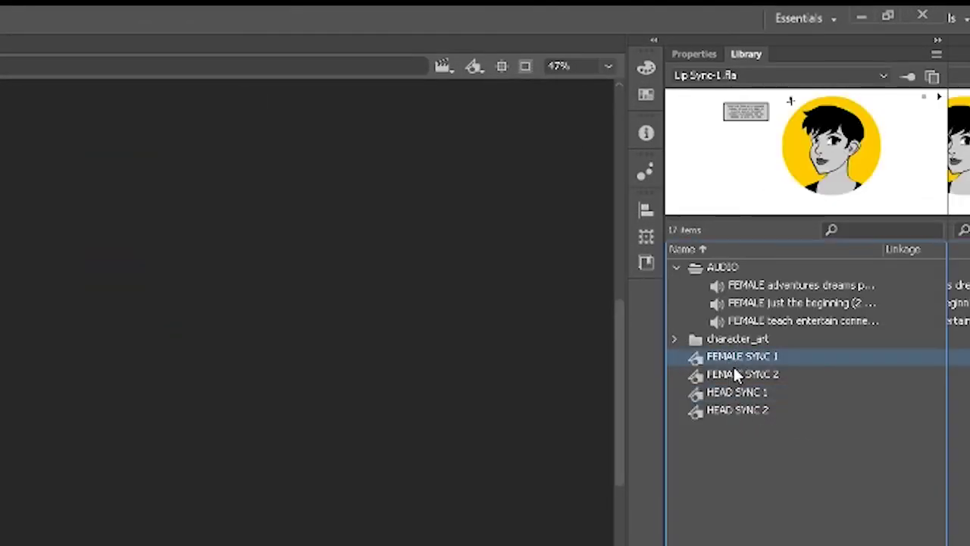
{"action": "left_click", "coordinate": [733, 372]}
{"action": "left_click", "coordinate": [736, 355]}
{"action": "left_click", "coordinate": [741, 371]}
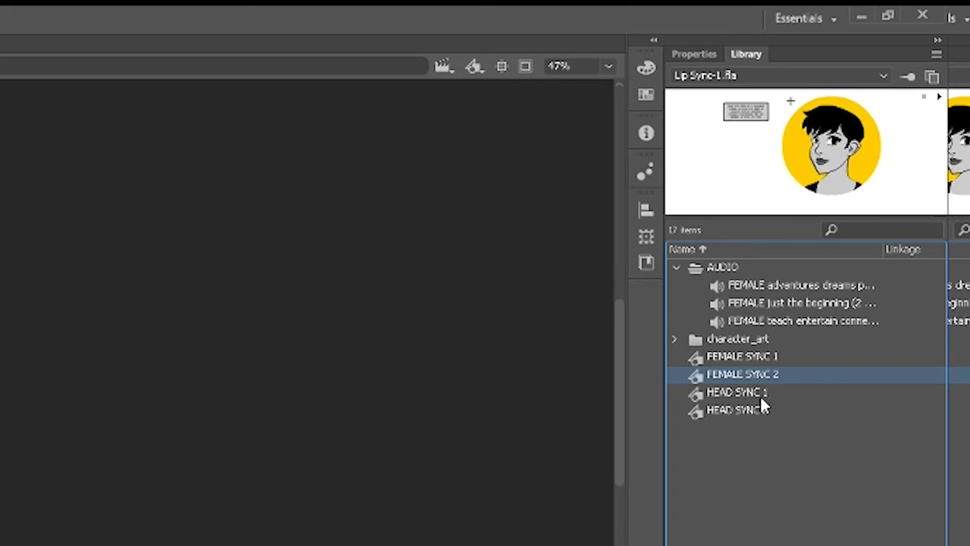
{"action": "left_click", "coordinate": [712, 413]}
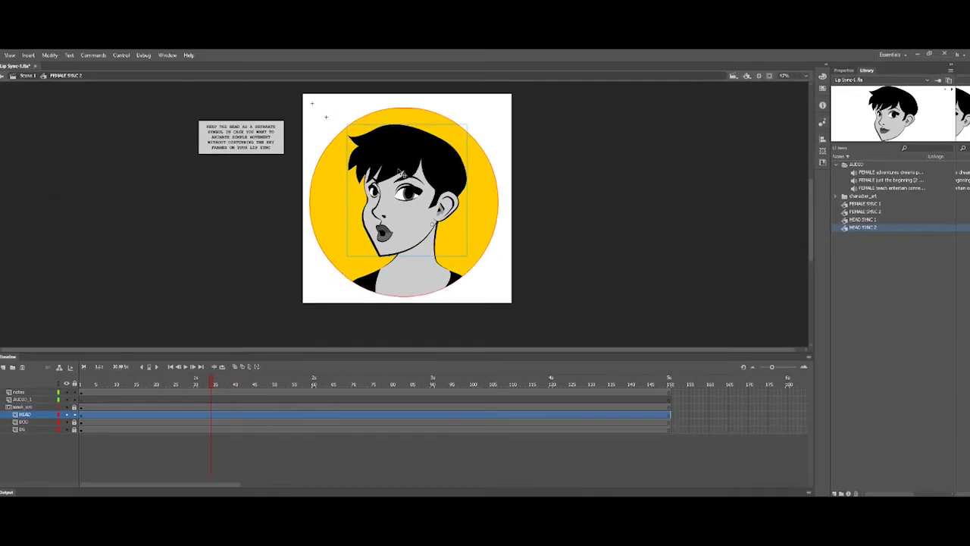
{"action": "double_click", "coordinate": [392, 168]}
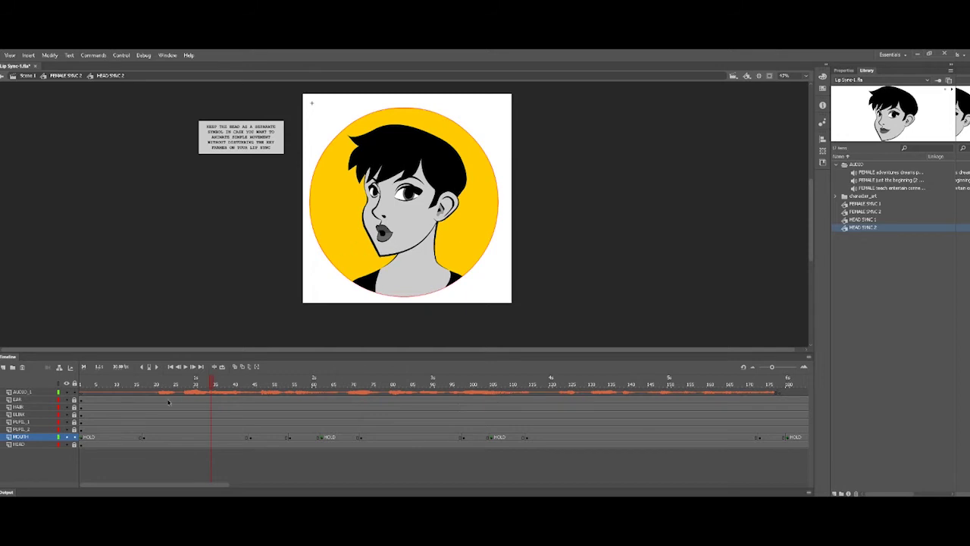
Step: Assign the 'FEMALE just the beginning' sound to frame 1 of AUDIO_1, then go back to FEMALE SYNC 2
{"action": "left_click", "coordinate": [82, 393]}
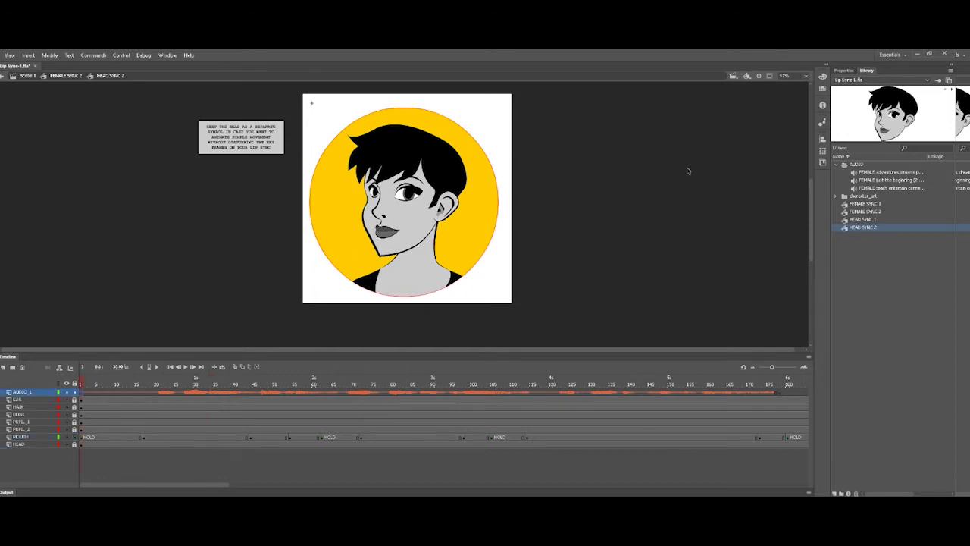
{"action": "left_click", "coordinate": [844, 71]}
{"action": "left_click", "coordinate": [902, 174]}
{"action": "left_click", "coordinate": [871, 181]}
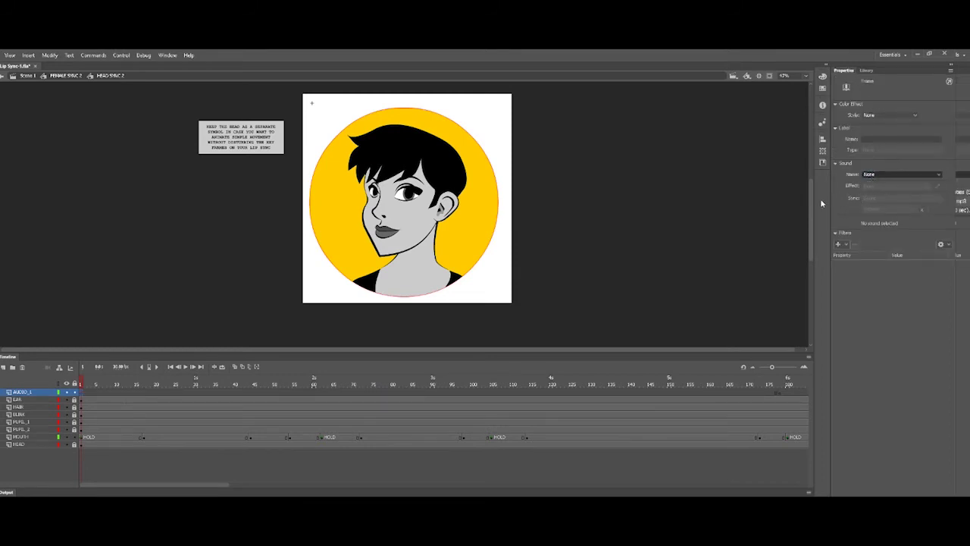
{"action": "key", "text": "Return"}
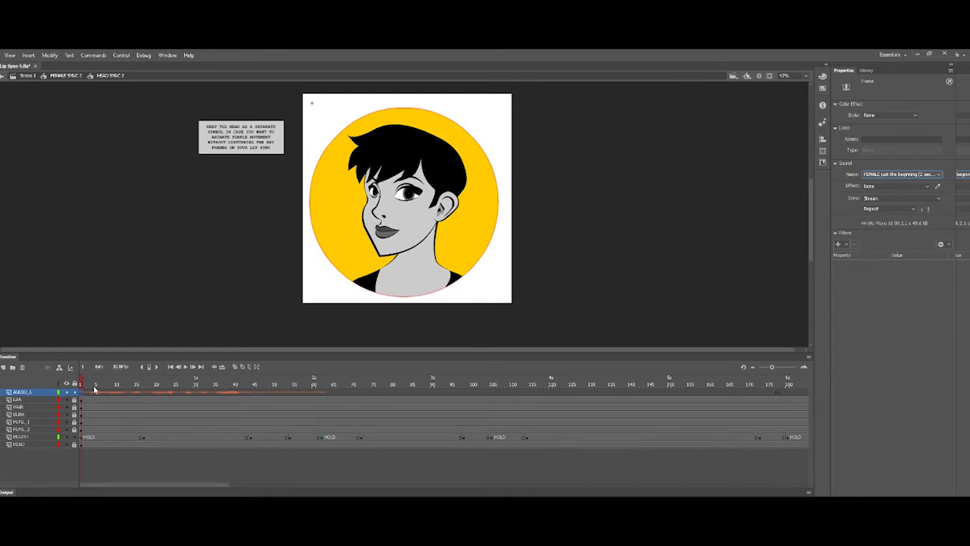
{"action": "left_click", "coordinate": [863, 72]}
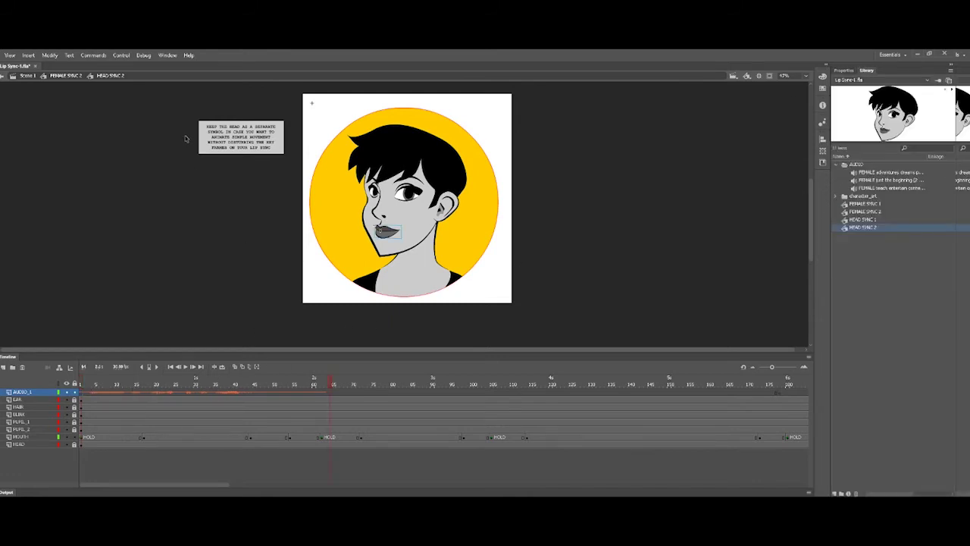
{"action": "left_click", "coordinate": [67, 76]}
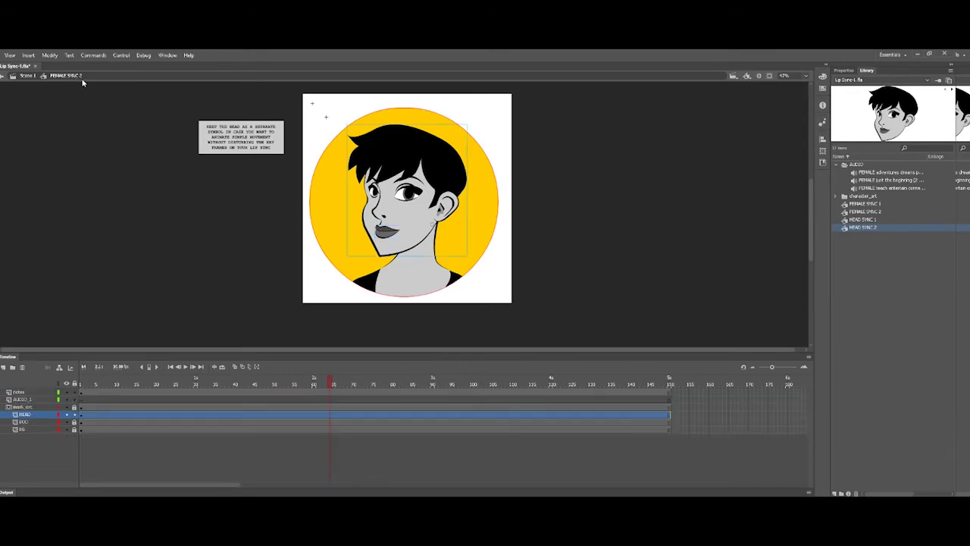
Step: Hide the mask, HEAD and BOO layers, recolour the BG circle green, then unhide every layer
{"action": "left_click", "coordinate": [103, 288]}
{"action": "left_click_drag", "start_coordinate": [66, 407], "coordinate": [67, 422]}
{"action": "left_click", "coordinate": [341, 292]}
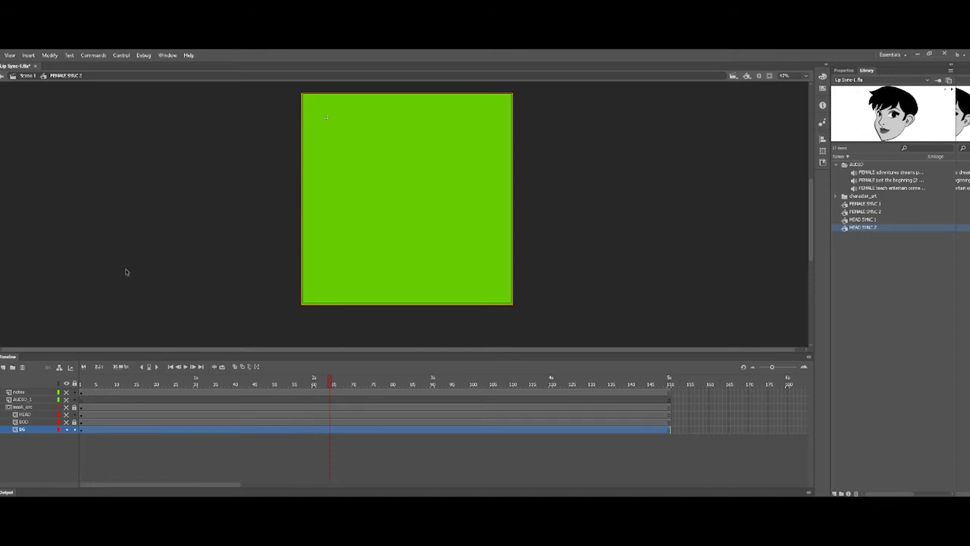
{"action": "left_click", "coordinate": [73, 430]}
{"action": "left_click", "coordinate": [66, 422]}
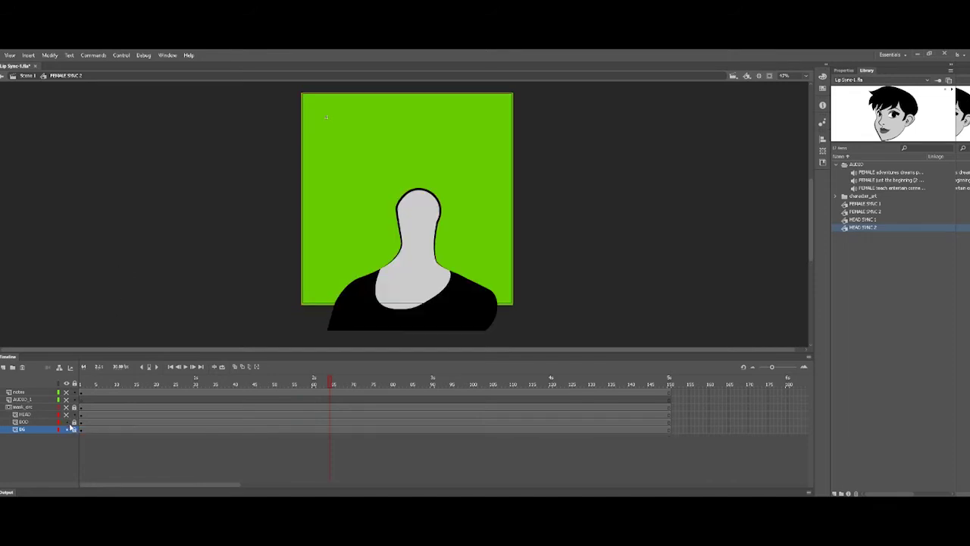
{"action": "left_click_drag", "start_coordinate": [66, 391], "coordinate": [67, 415]}
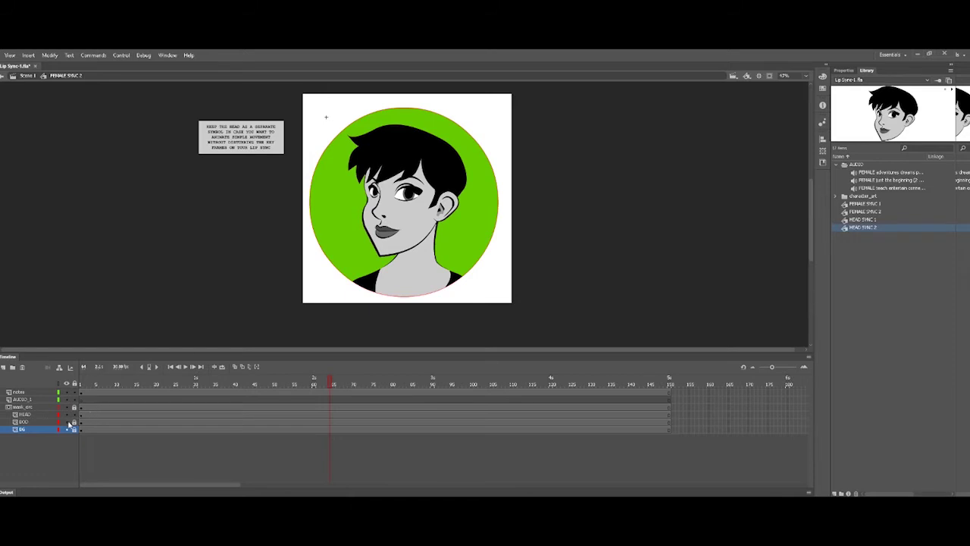
Step: Inside HEAD SYNC 2, delete frames 90 to 149 from all layers
{"action": "left_click", "coordinate": [447, 188]}
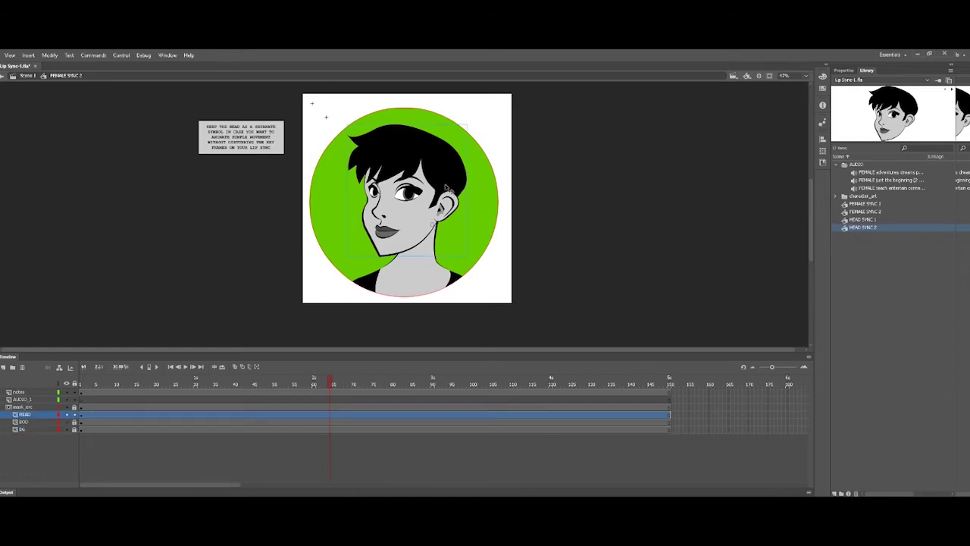
{"action": "double_click", "coordinate": [447, 188]}
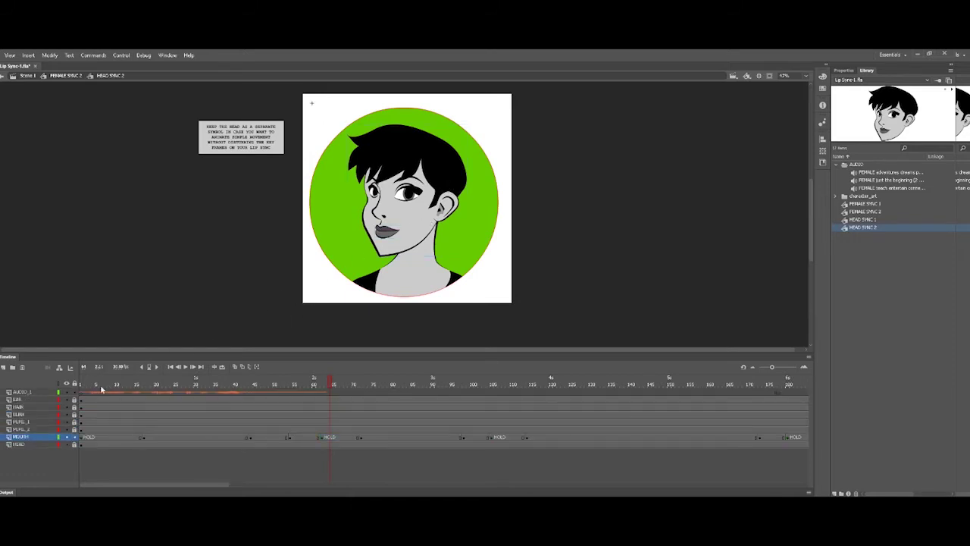
{"action": "left_click", "coordinate": [146, 438]}
{"action": "left_click_drag", "start_coordinate": [147, 439], "coordinate": [791, 437]}
{"action": "left_click_drag", "start_coordinate": [428, 393], "coordinate": [661, 448]}
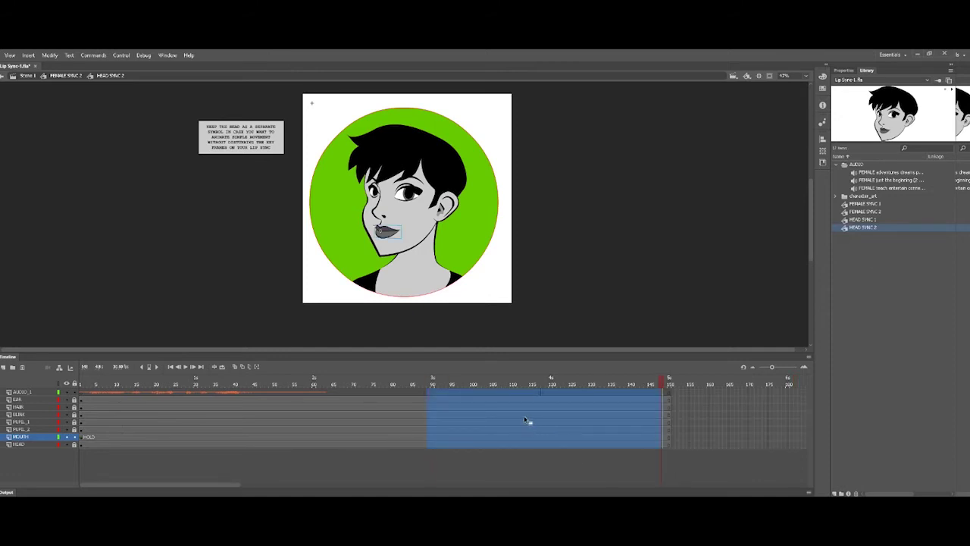
{"action": "key", "text": "shift+F5"}
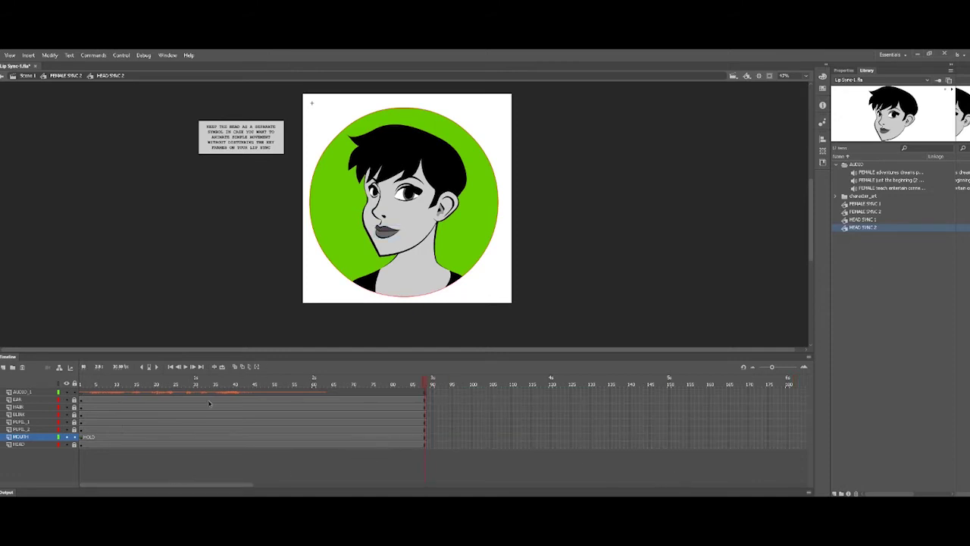
Step: Move the frame-17 mouth keyframe earlier, to about frame 5
{"action": "left_click", "coordinate": [85, 439]}
{"action": "left_click", "coordinate": [145, 440]}
{"action": "left_click", "coordinate": [83, 439]}
{"action": "left_click", "coordinate": [143, 439]}
{"action": "left_click_drag", "start_coordinate": [143, 439], "coordinate": [327, 438]}
{"action": "left_click", "coordinate": [105, 385]}
Step: Set the mouth symbol's looping to Loop and return to the FEMALE SYNC 2 timeline
{"action": "left_click", "coordinate": [387, 241]}
{"action": "left_click", "coordinate": [844, 70]}
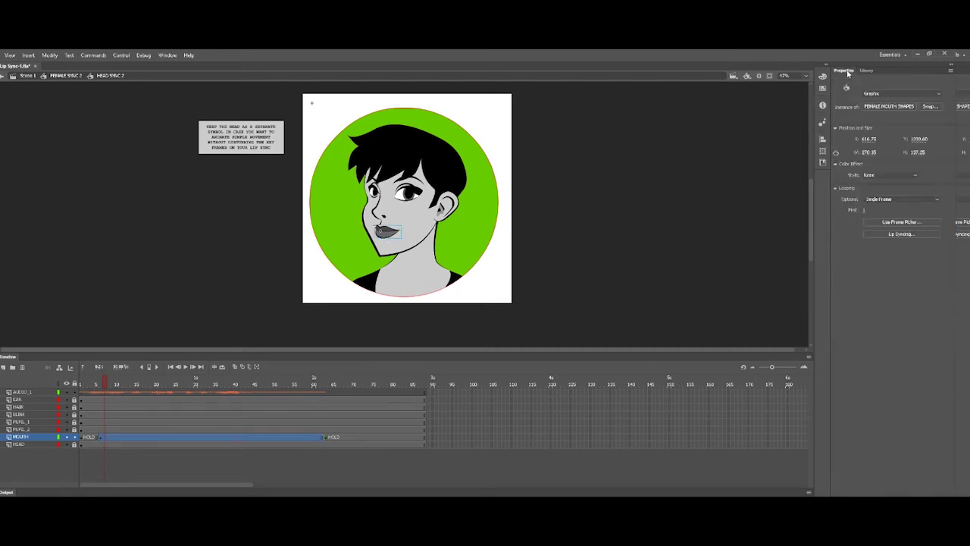
{"action": "left_click", "coordinate": [876, 210]}
{"action": "left_click", "coordinate": [140, 457]}
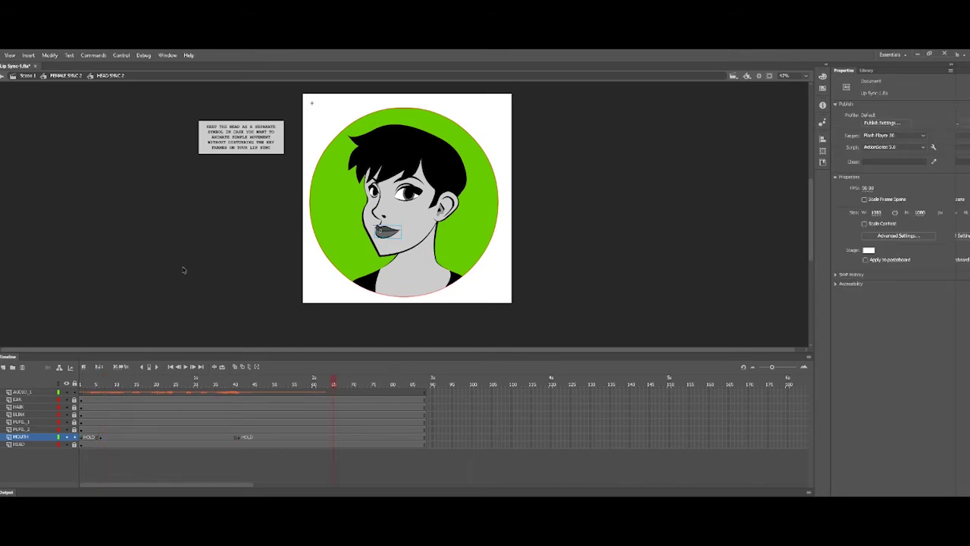
{"action": "left_click", "coordinate": [72, 76]}
{"action": "left_click", "coordinate": [176, 259]}
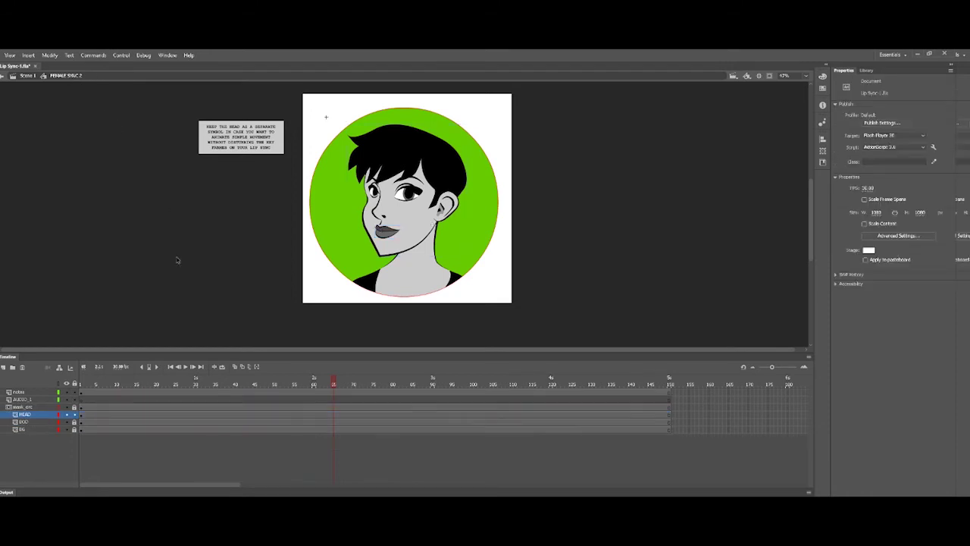
Step: Tilt the head instance slightly clockwise on an early HEAD-layer frame
{"action": "left_click", "coordinate": [105, 416]}
{"action": "left_click", "coordinate": [174, 465]}
{"action": "double_click", "coordinate": [178, 415]}
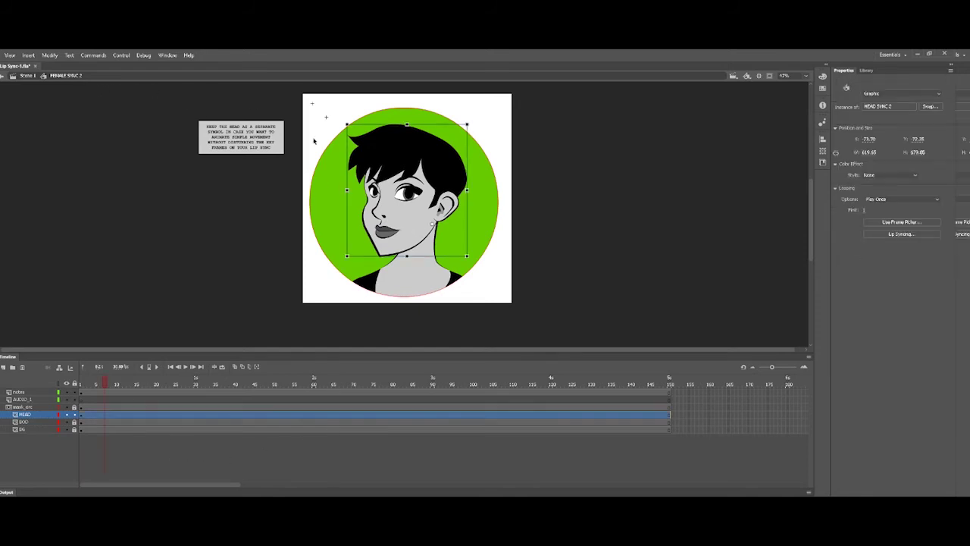
{"action": "left_click_drag", "start_coordinate": [345, 129], "coordinate": [351, 120]}
{"action": "left_click", "coordinate": [326, 117]}
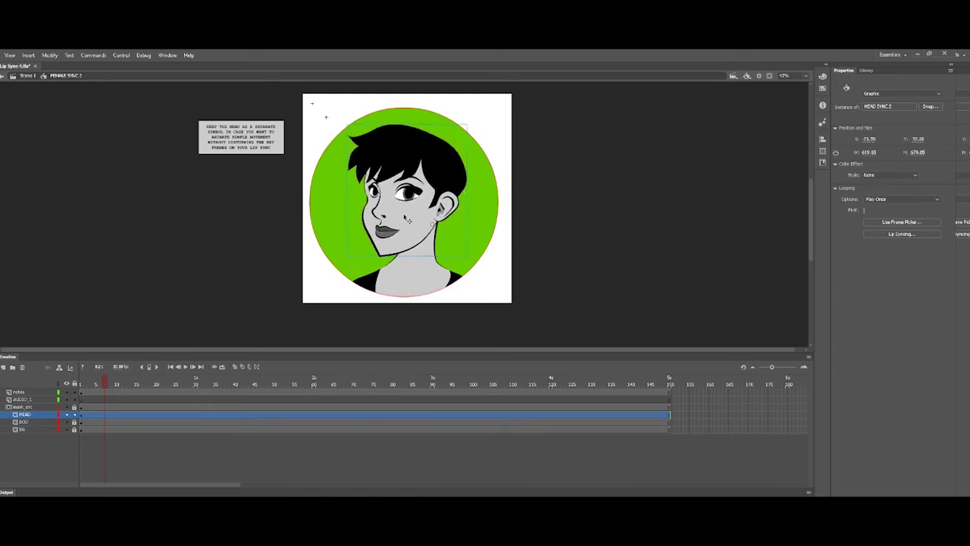
Step: Check HEAD SYNC 2, come back to FEMALE SYNC 2, and select the HEAD layer frame at the playhead
{"action": "double_click", "coordinate": [395, 174]}
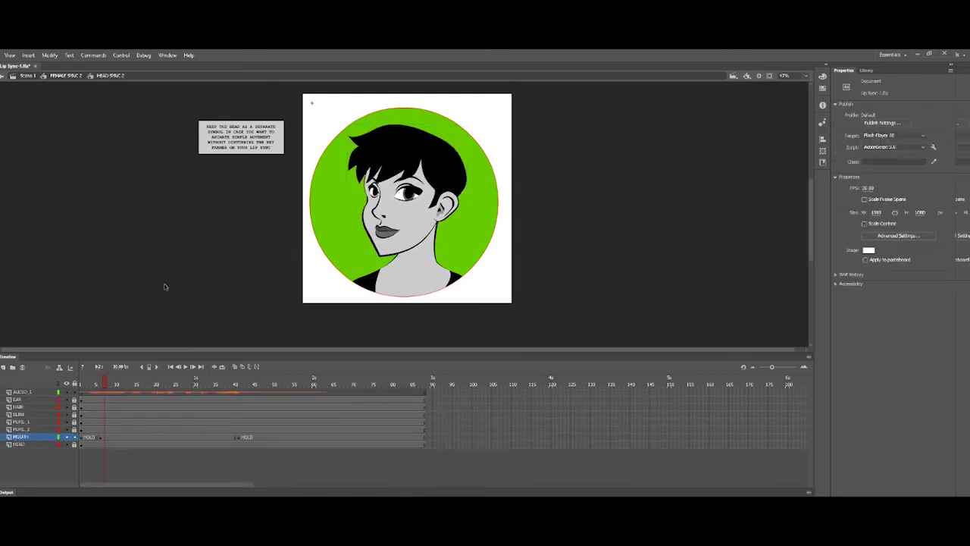
{"action": "left_click", "coordinate": [79, 77]}
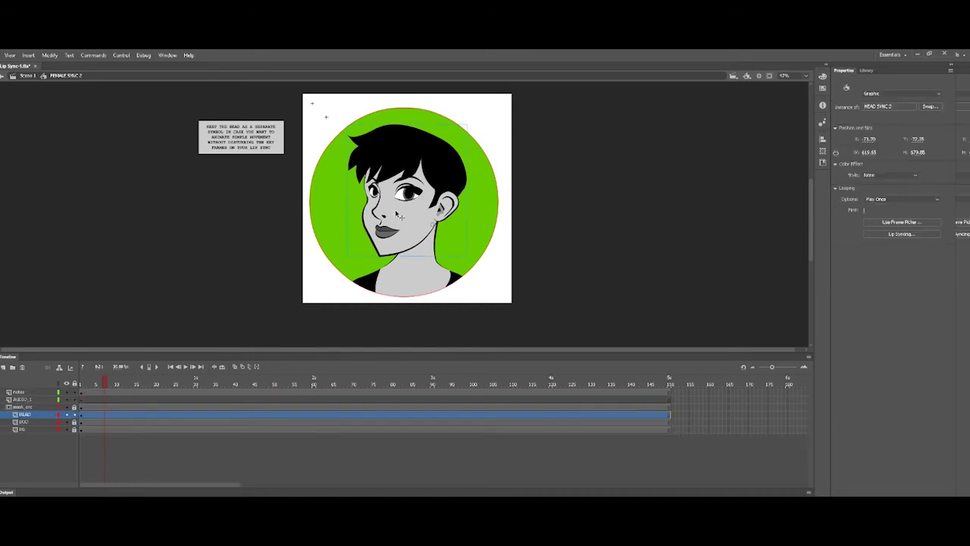
{"action": "left_click", "coordinate": [146, 454]}
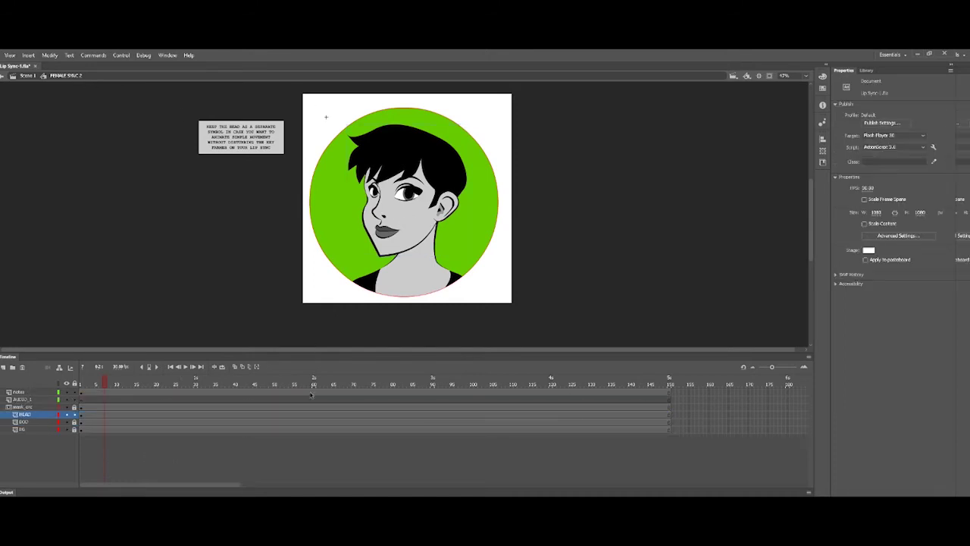
{"action": "left_click", "coordinate": [109, 416]}
Step: Create a classic tween on the HEAD layer and add keyframes along it, up to frame 111
{"action": "key", "text": "ctrl+alt+t"}
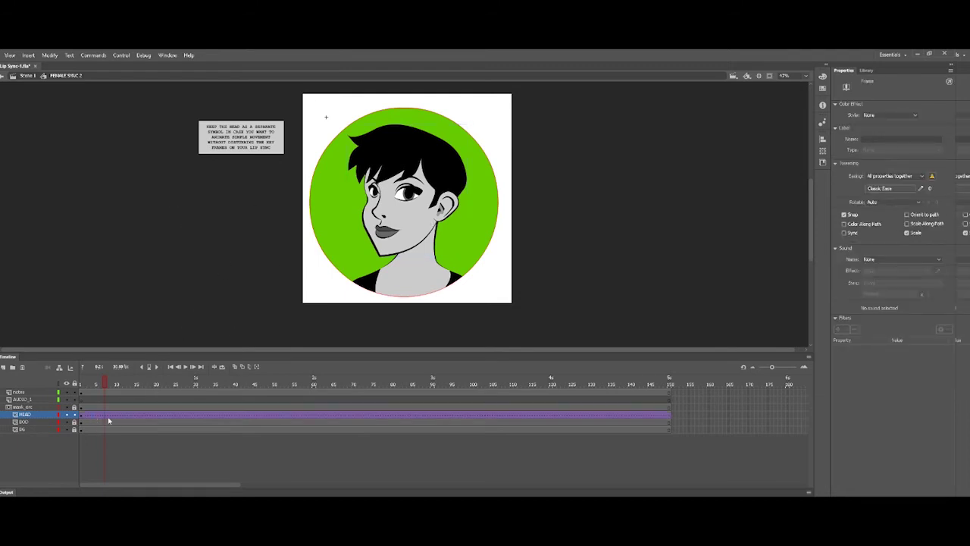
{"action": "key", "text": "comma"}
{"action": "key", "text": "comma"}
{"action": "key", "text": "comma"}
{"action": "key", "text": "comma"}
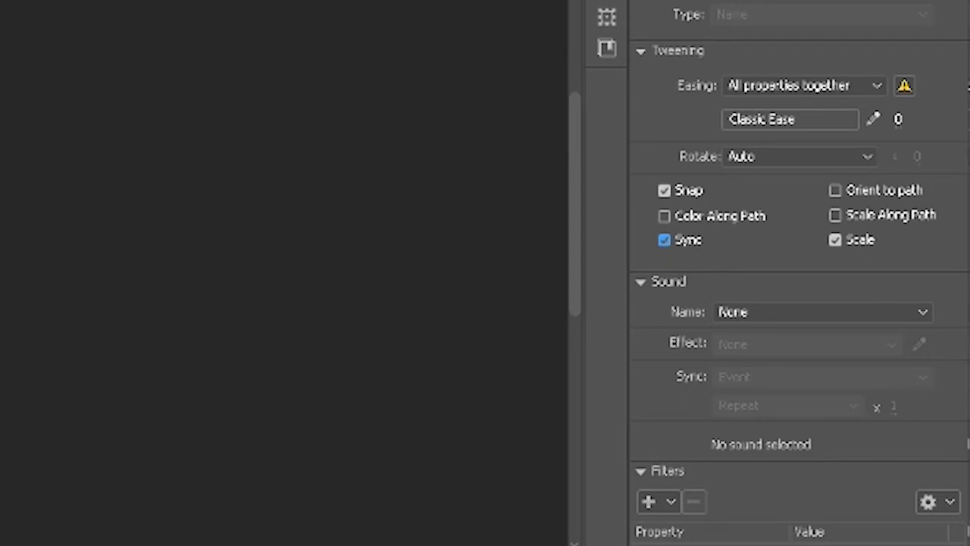
{"action": "left_click", "coordinate": [256, 416]}
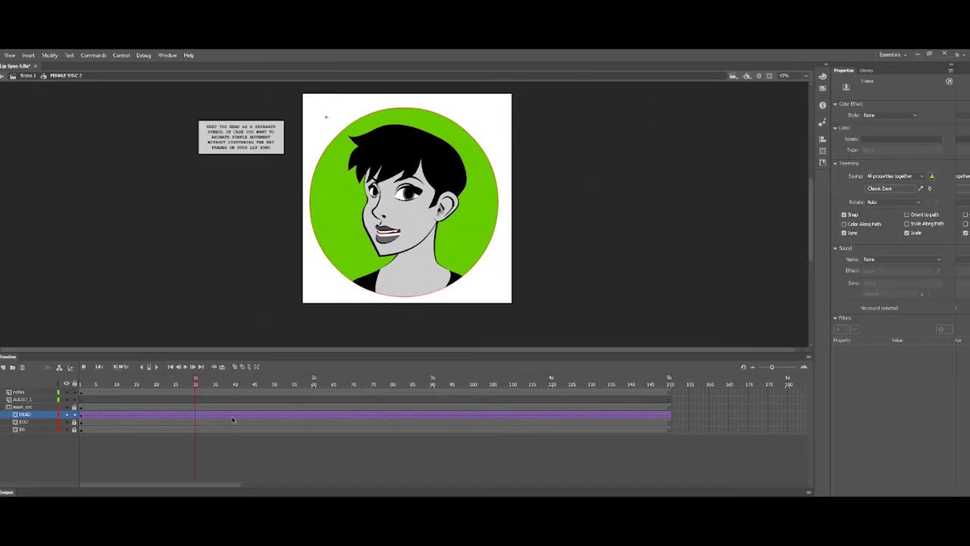
{"action": "left_click", "coordinate": [256, 416]}
{"action": "left_click", "coordinate": [318, 416]}
{"action": "key", "text": "F6"}
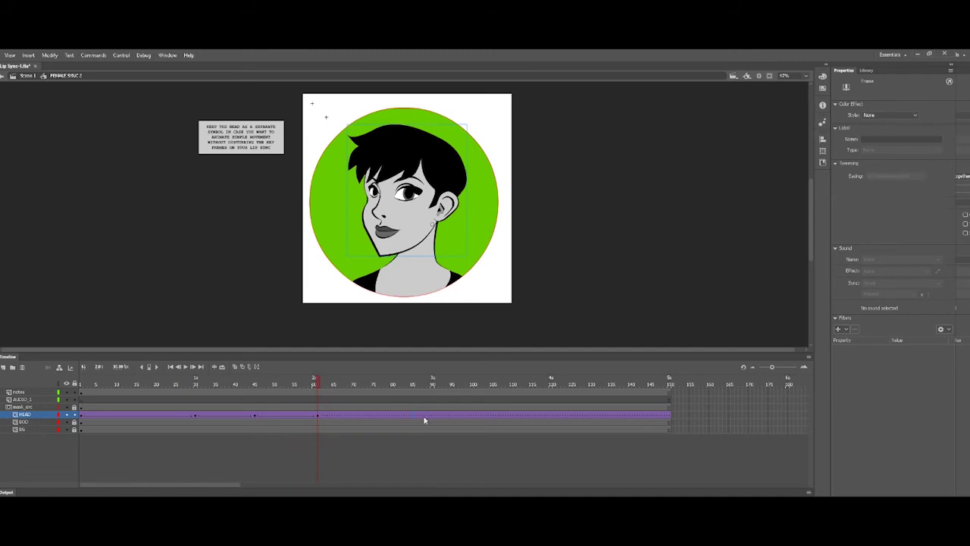
{"action": "left_click", "coordinate": [411, 416]}
{"action": "key", "text": "F6"}
{"action": "left_click", "coordinate": [519, 416]}
{"action": "key", "text": "F6"}
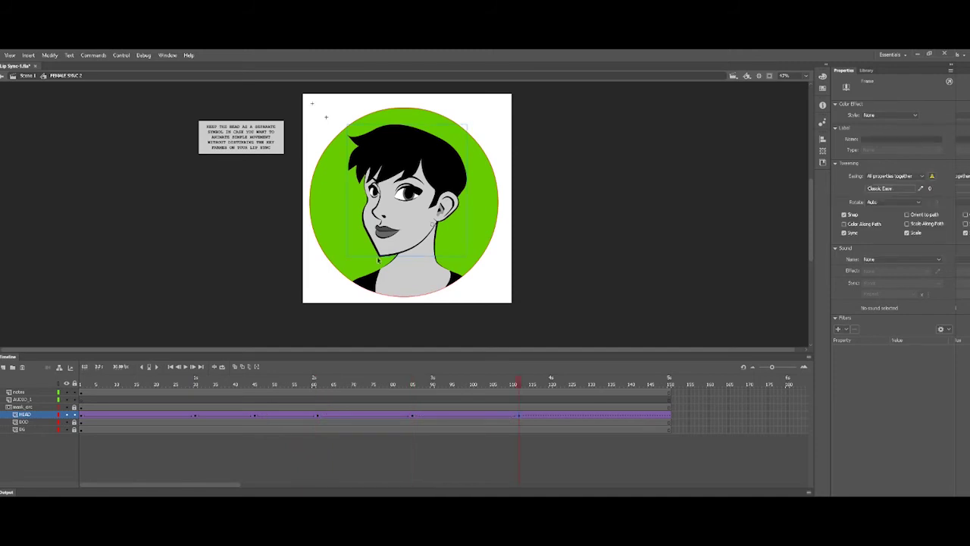
Step: Move the frame-60 HEAD keyframe to frame 74
{"action": "left_click", "coordinate": [412, 249]}
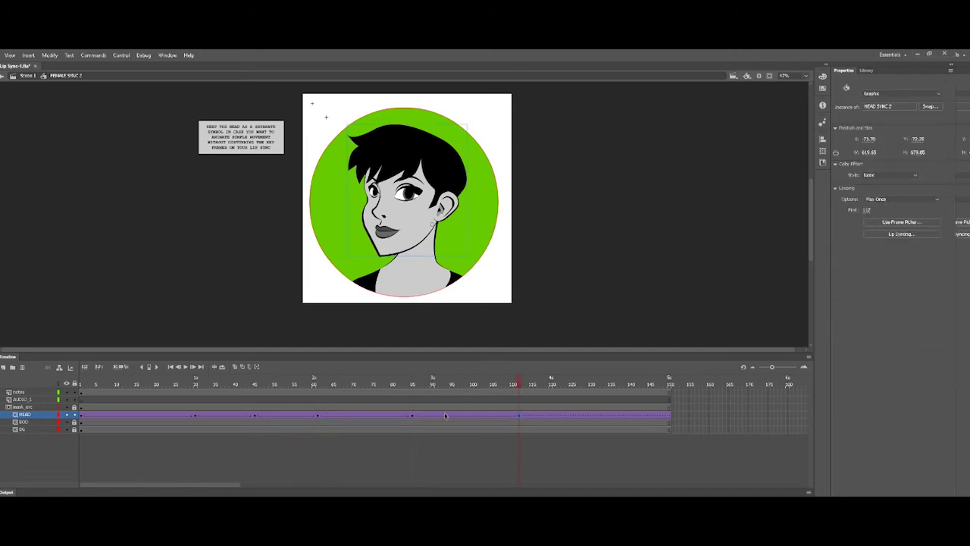
{"action": "left_click", "coordinate": [317, 416]}
{"action": "left_click", "coordinate": [413, 223]}
{"action": "left_click", "coordinate": [337, 417]}
{"action": "left_click_drag", "start_coordinate": [337, 416], "coordinate": [370, 421]}
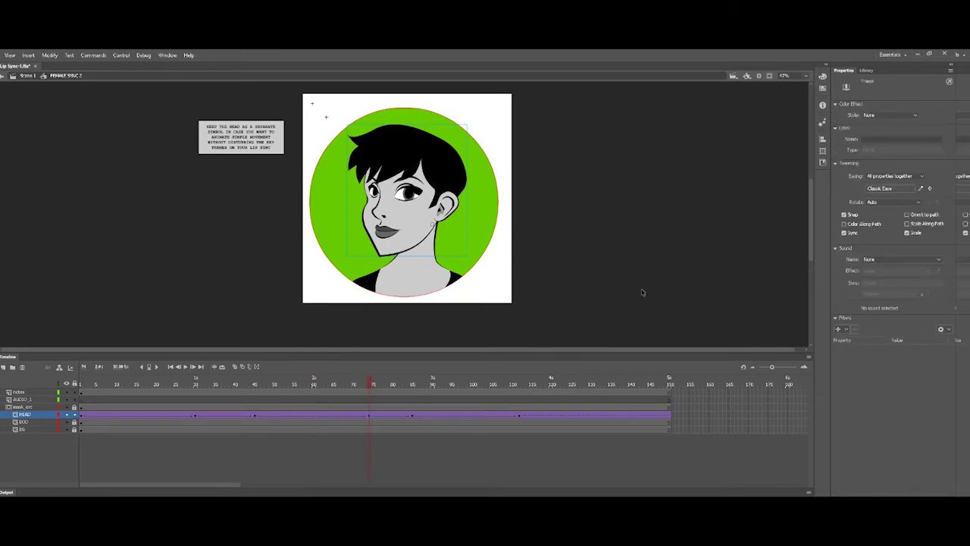
{"action": "left_click", "coordinate": [390, 233]}
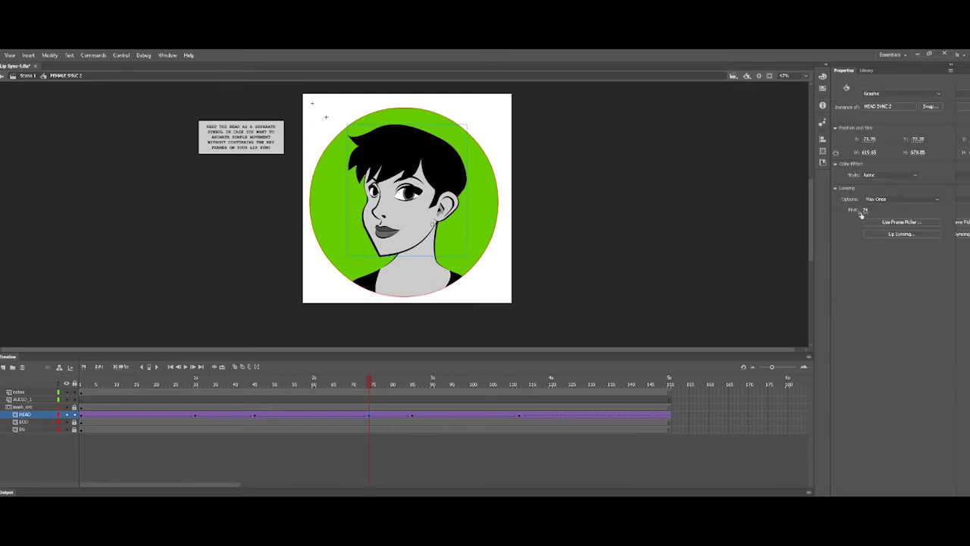
Step: Pull that keyframe back to about frame 52, then check the mouth pose at frame 30
{"action": "left_click", "coordinate": [372, 387]}
{"action": "left_click", "coordinate": [369, 385]}
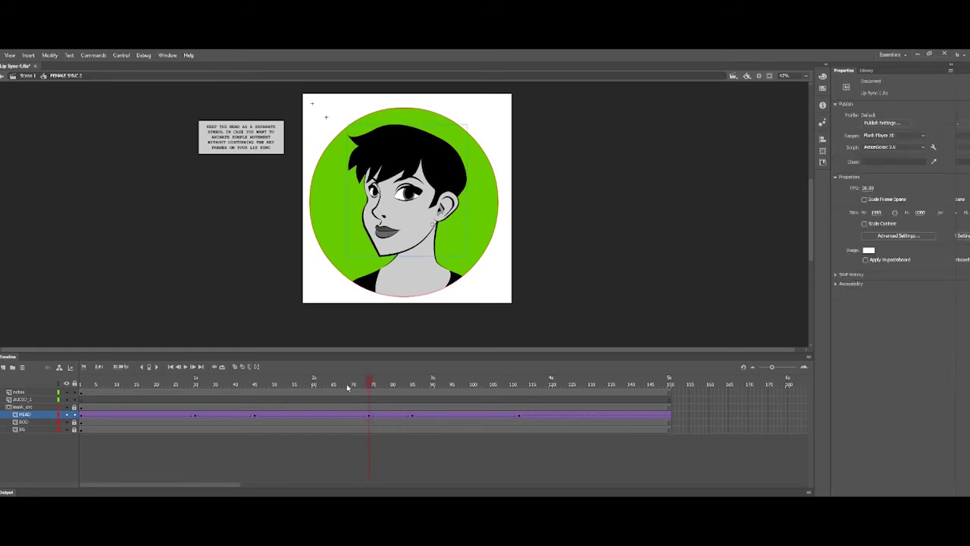
{"action": "left_click", "coordinate": [369, 417]}
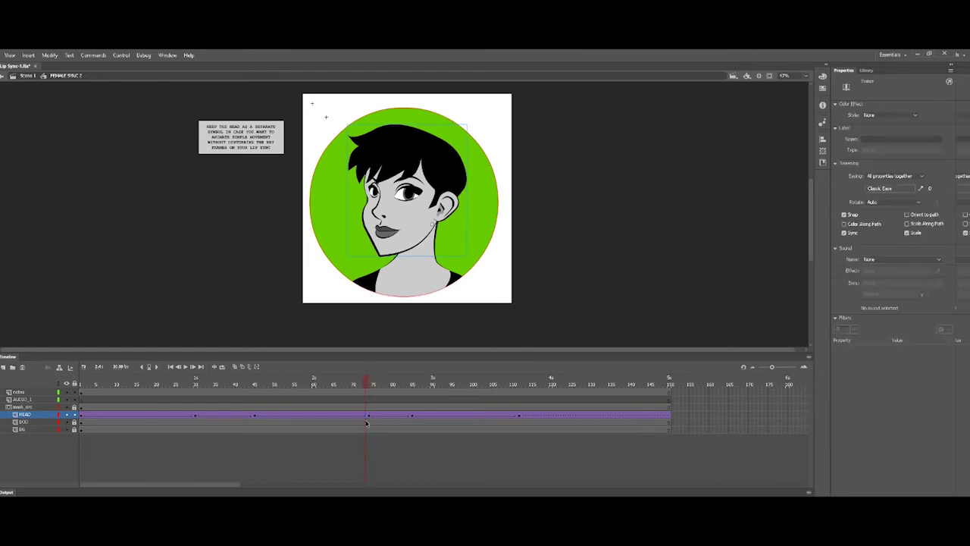
{"action": "left_click_drag", "start_coordinate": [370, 417], "coordinate": [285, 416]}
{"action": "left_click", "coordinate": [395, 207]}
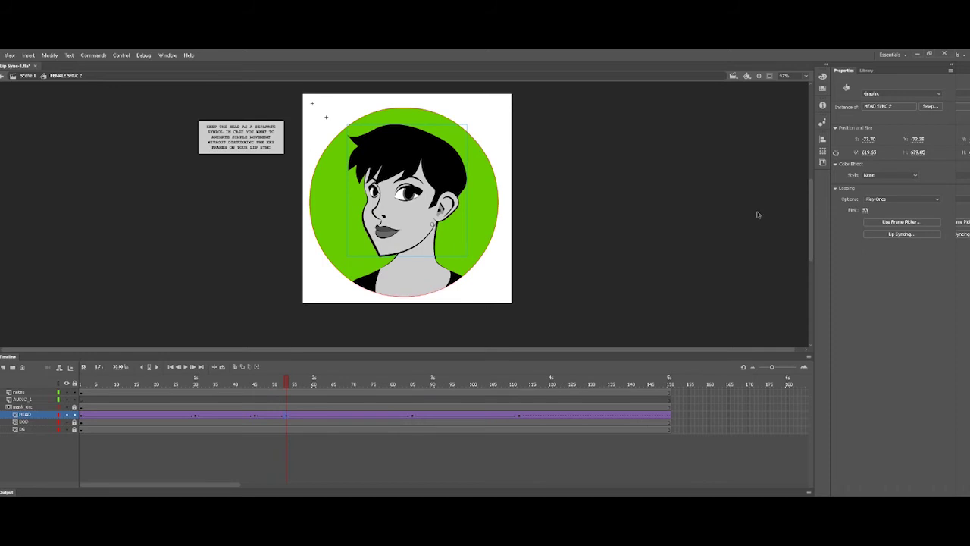
{"action": "left_click", "coordinate": [82, 414]}
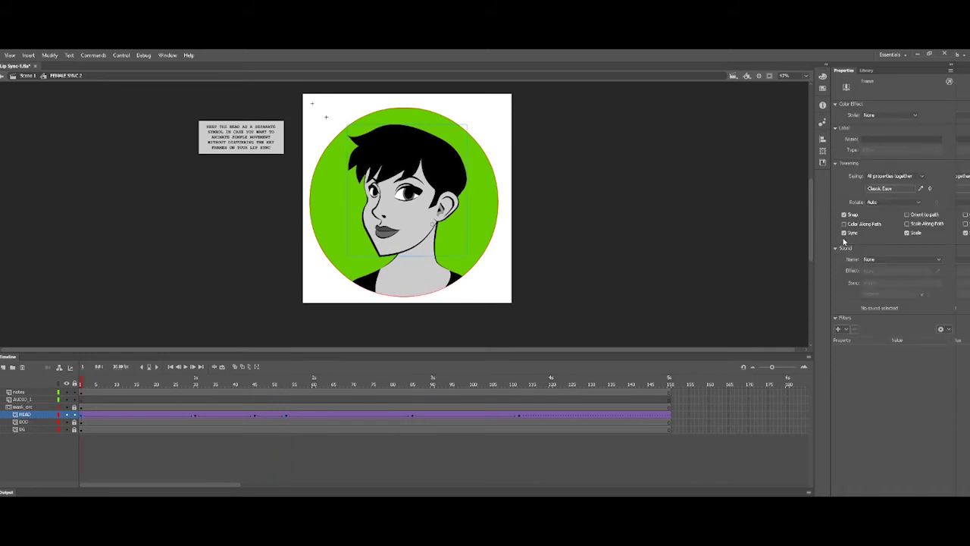
{"action": "left_click", "coordinate": [195, 416]}
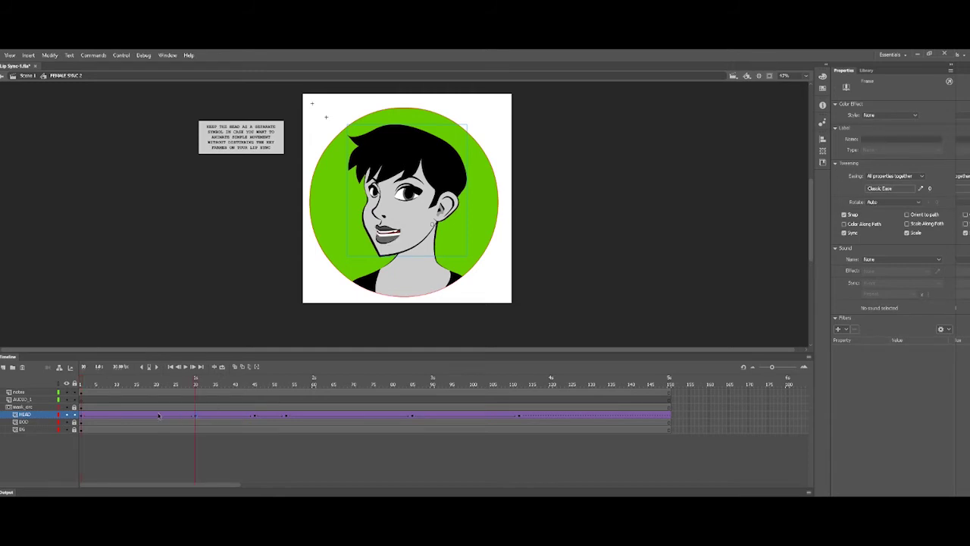
Step: Check the poses at frames 1, 30 and 85 and scrub frames 35 to 48
{"action": "left_click", "coordinate": [79, 418]}
{"action": "left_click", "coordinate": [196, 416]}
{"action": "left_click", "coordinate": [412, 416]}
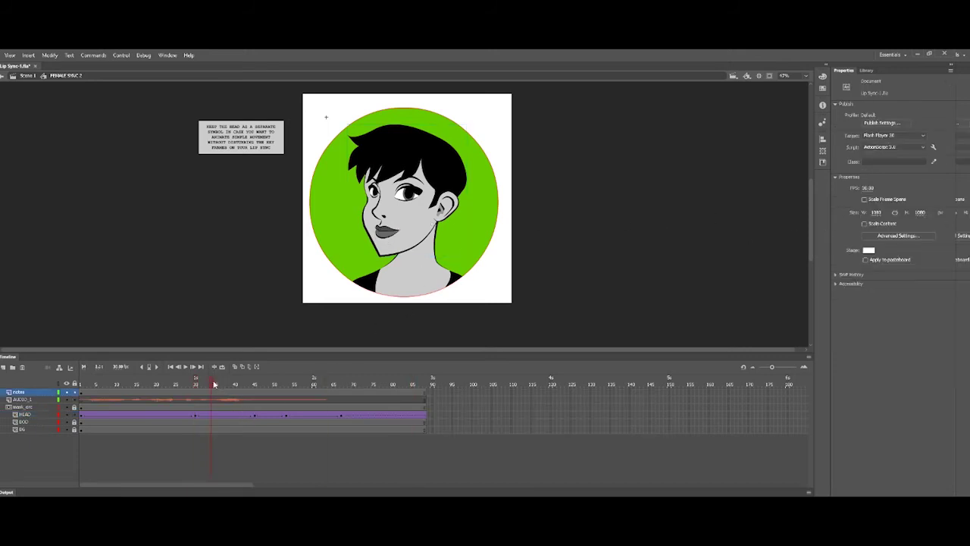
{"action": "left_click_drag", "start_coordinate": [212, 396], "coordinate": [263, 396]}
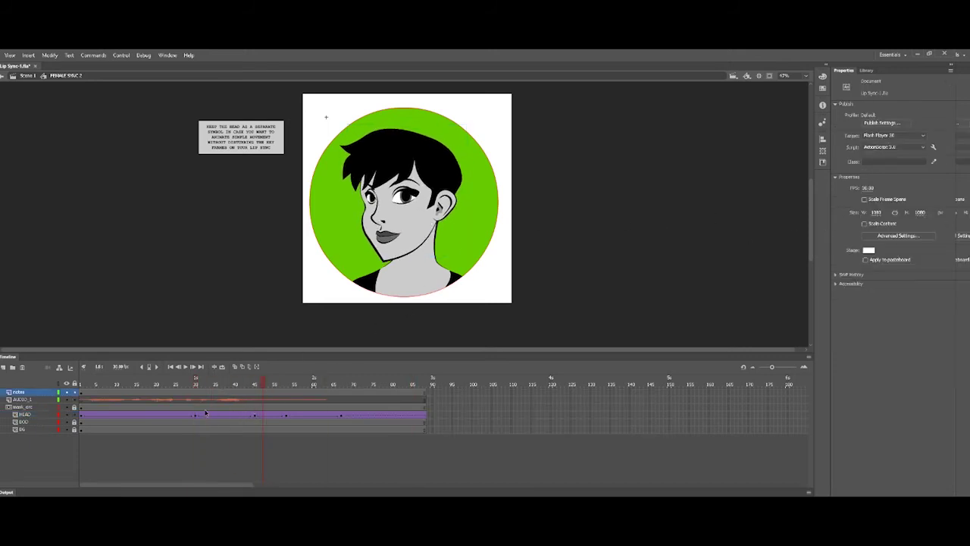
Step: Shift the HEAD keyframes earlier and nudge the frame-33 keyframe to frame 38
{"action": "left_click_drag", "start_coordinate": [253, 418], "coordinate": [287, 417]}
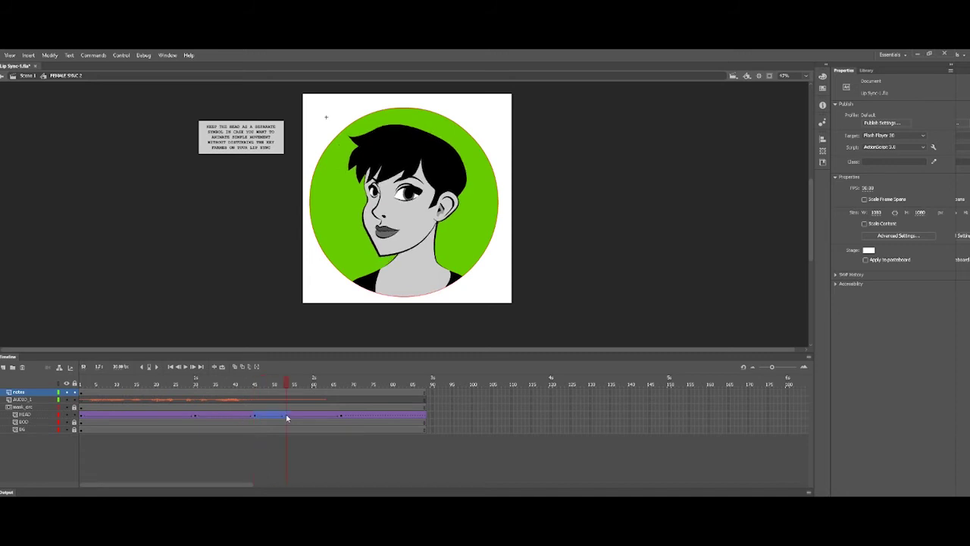
{"action": "left_click", "coordinate": [196, 418]}
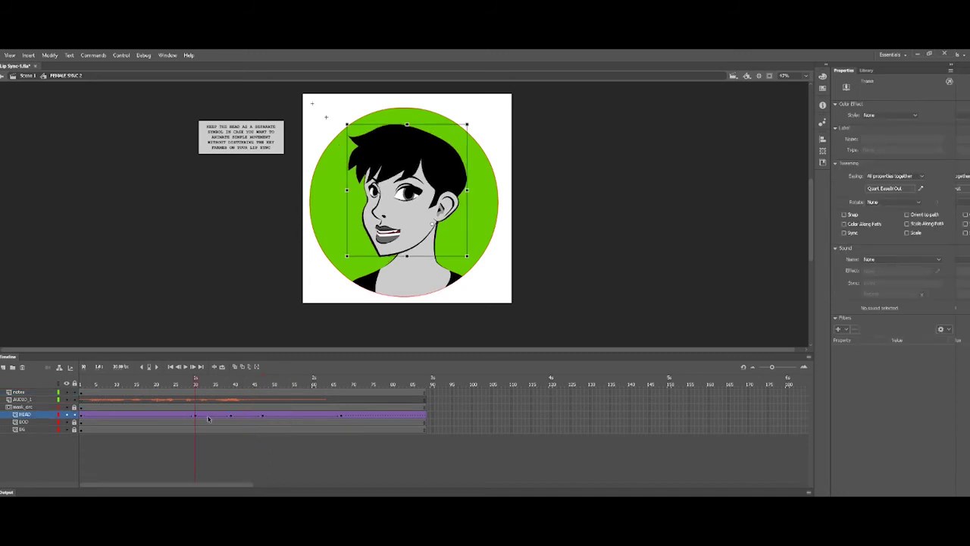
{"action": "mouse_move", "coordinate": [195, 417]}
{"action": "left_mouse_down"}
{"action": "mouse_move", "coordinate": [262, 419]}
{"action": "mouse_move", "coordinate": [215, 418]}
{"action": "left_mouse_up"}
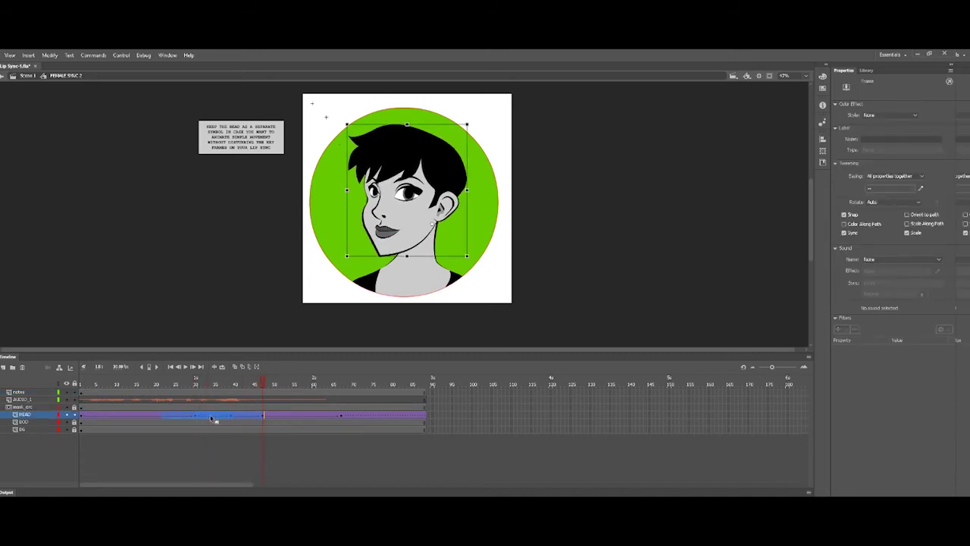
{"action": "left_click", "coordinate": [190, 453]}
{"action": "left_click", "coordinate": [112, 391]}
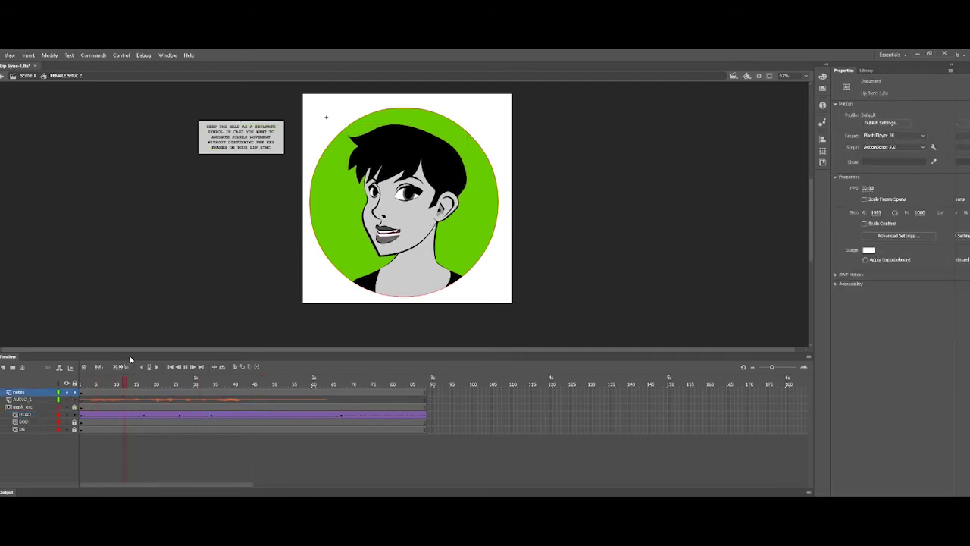
{"action": "left_click", "coordinate": [213, 417]}
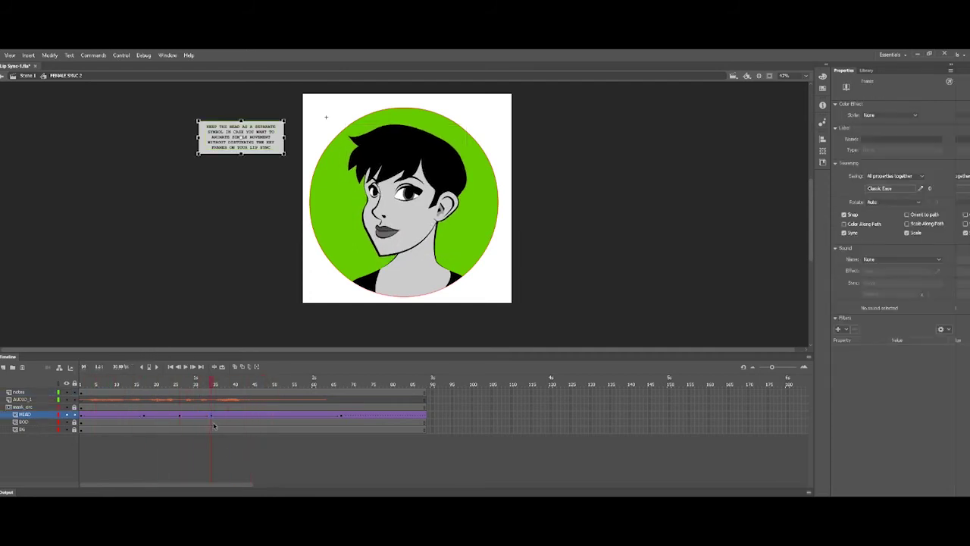
{"action": "left_click_drag", "start_coordinate": [213, 416], "coordinate": [231, 416]}
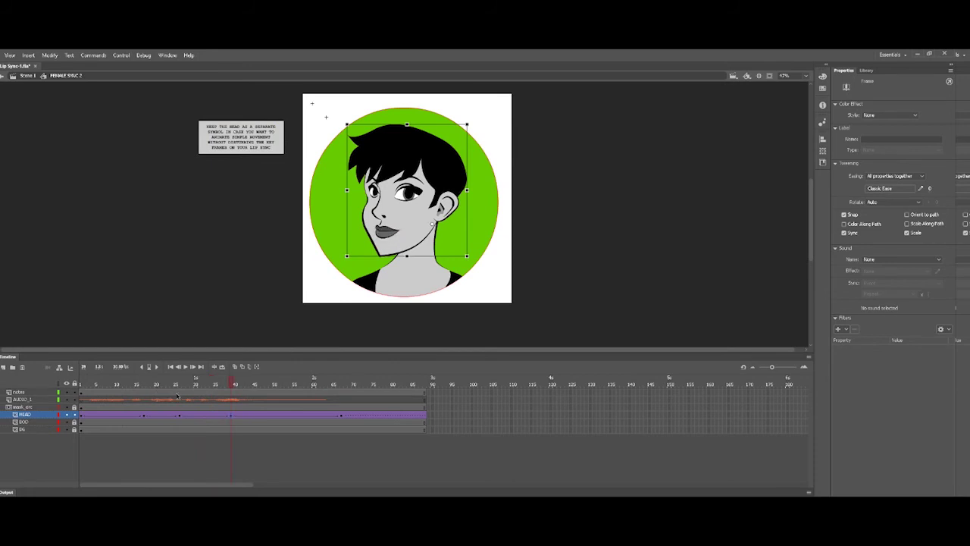
Step: Play the animation through, then enter HEAD SYNC 2 from frame 17
{"action": "key", "text": "Return"}
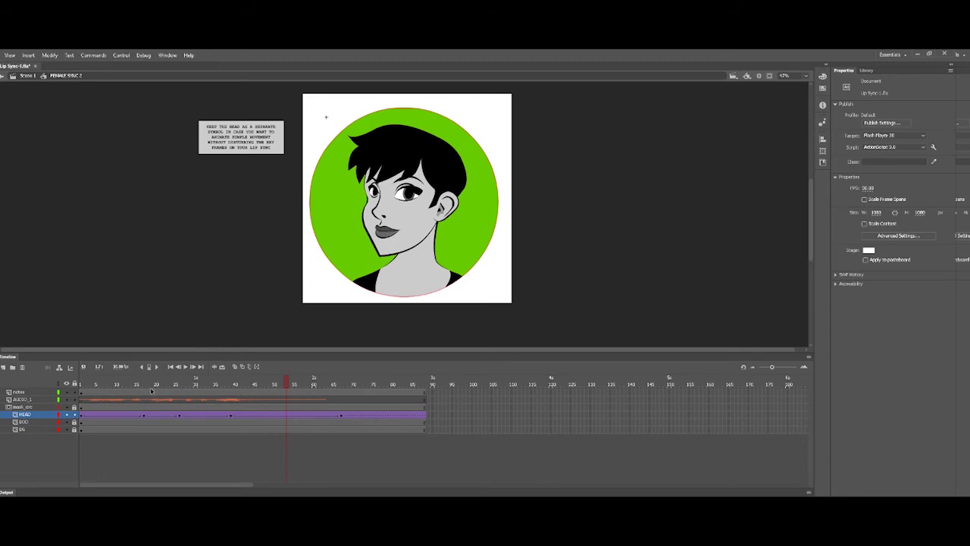
{"action": "key", "text": "Return"}
{"action": "left_click", "coordinate": [144, 384]}
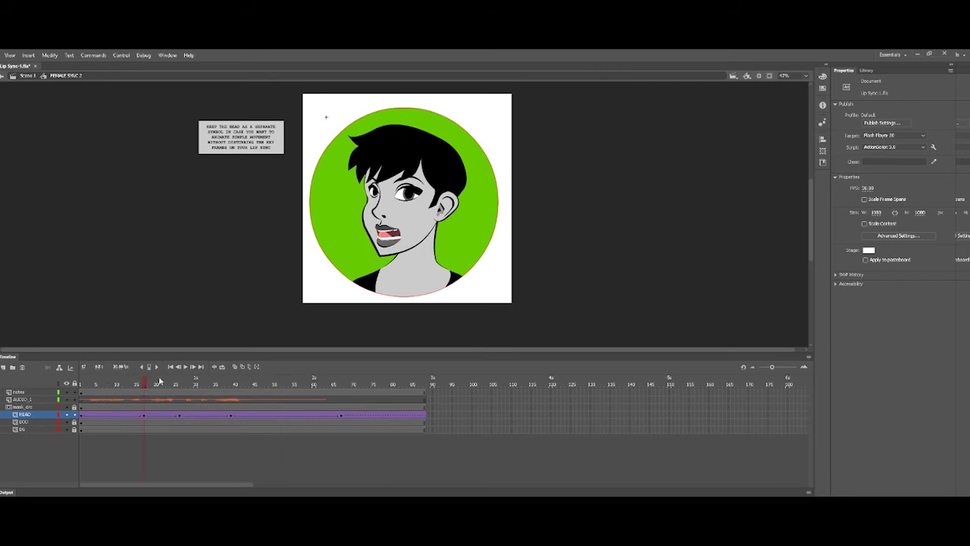
{"action": "double_click", "coordinate": [387, 247]}
Step: Duplicate the Layer_1 copy layer and rename the new top layer Layer_3
{"action": "key", "text": "Return"}
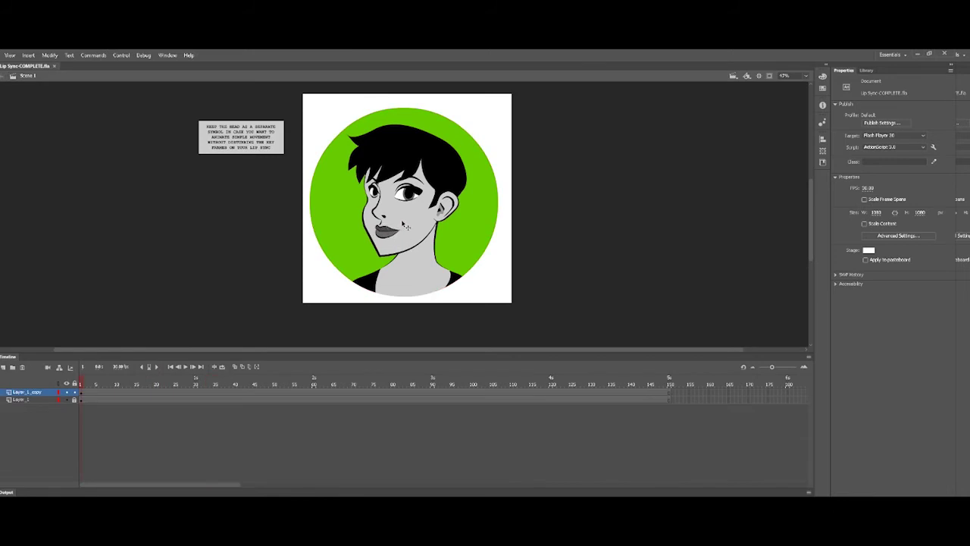
{"action": "left_click", "coordinate": [404, 225]}
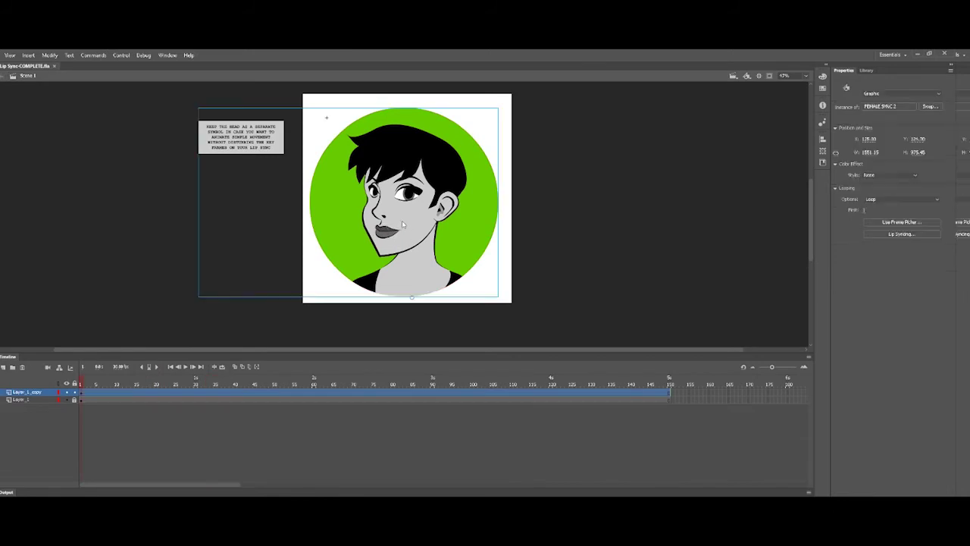
{"action": "left_click", "coordinate": [91, 311]}
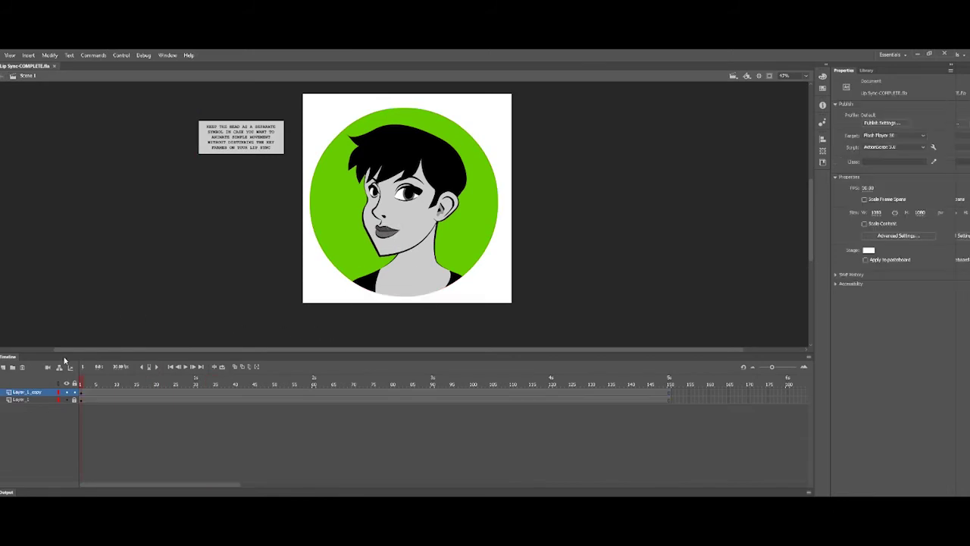
{"action": "left_click", "coordinate": [31, 393]}
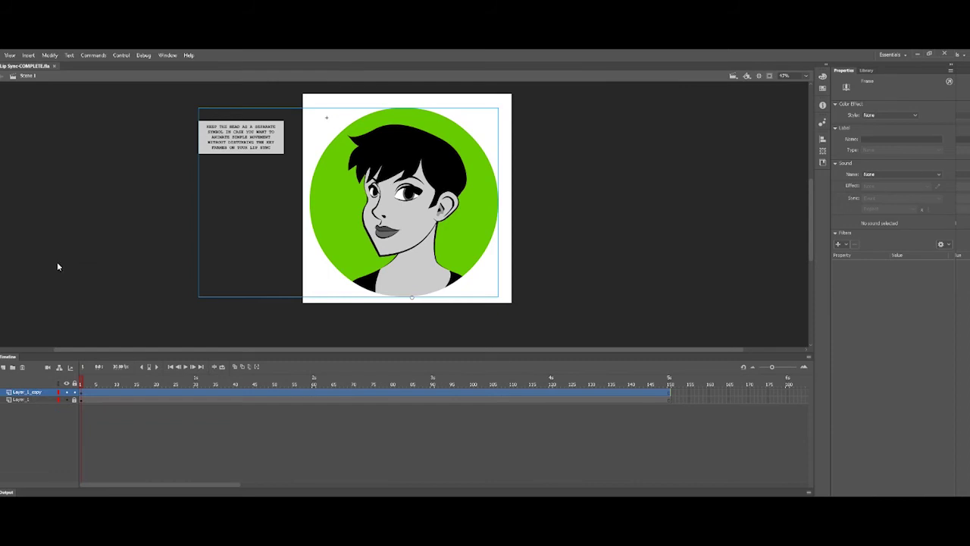
{"action": "left_click", "coordinate": [38, 394]}
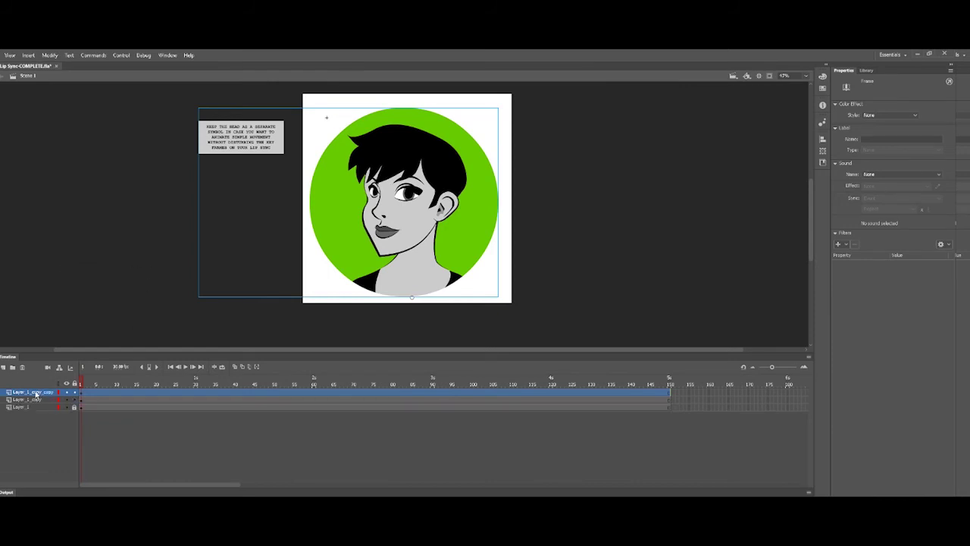
{"action": "double_click", "coordinate": [36, 394]}
{"action": "left_click_drag", "start_coordinate": [36, 394], "coordinate": [67, 392]}
{"action": "type", "text": "3"}
{"action": "left_click", "coordinate": [40, 402]}
Step: Rename the other copy Layer_2, hide and lock it, hide Layer_1, and select Layer_3's head
{"action": "double_click", "coordinate": [40, 399]}
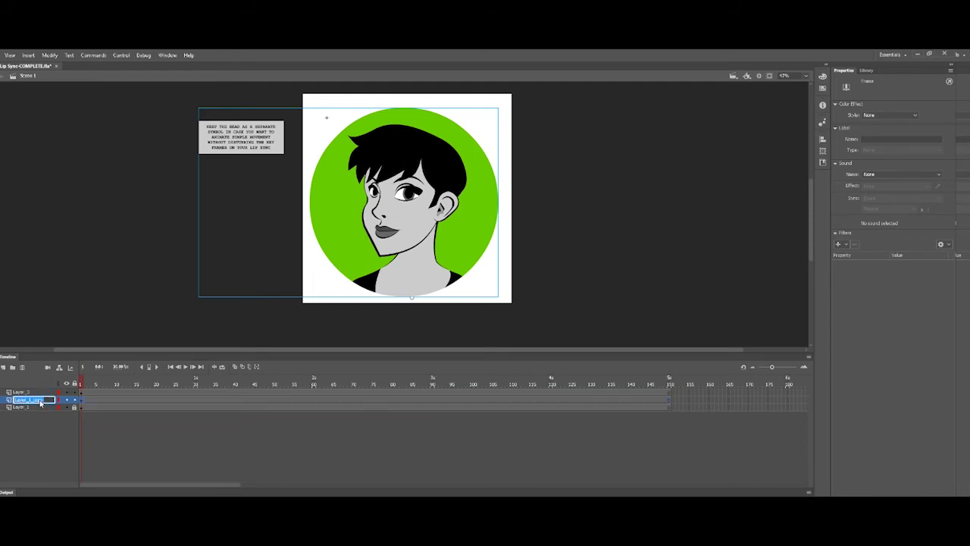
{"action": "left_click_drag", "start_coordinate": [29, 399], "coordinate": [57, 407]}
{"action": "type", "text": "2"}
{"action": "left_click", "coordinate": [45, 423]}
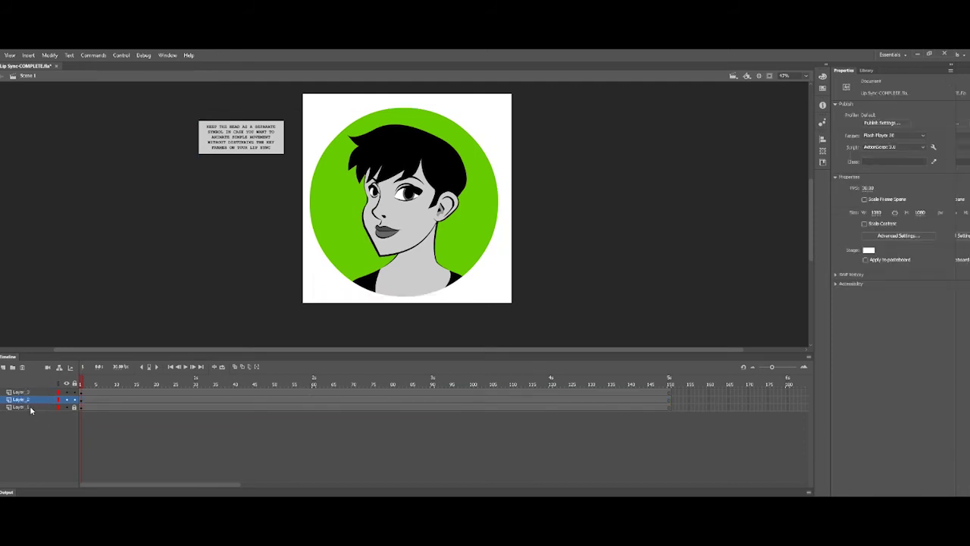
{"action": "left_click", "coordinate": [75, 399]}
{"action": "left_click", "coordinate": [66, 400]}
{"action": "left_click", "coordinate": [66, 407]}
{"action": "left_click", "coordinate": [401, 239]}
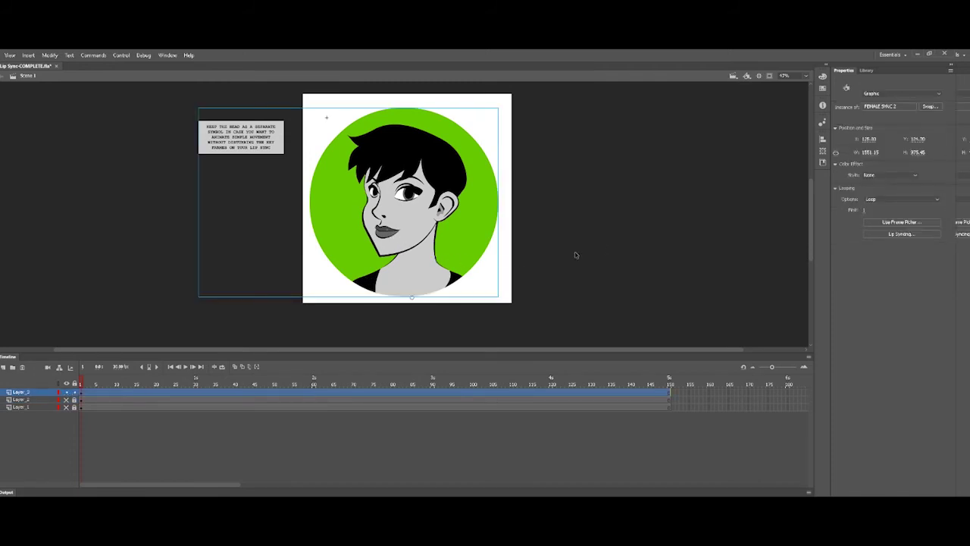
{"action": "left_click", "coordinate": [865, 70]}
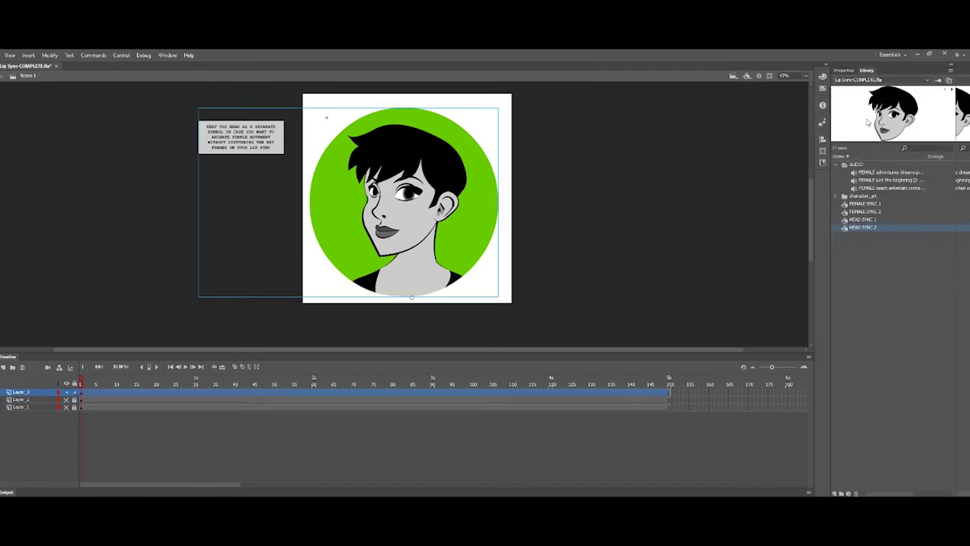
{"action": "left_click", "coordinate": [880, 211]}
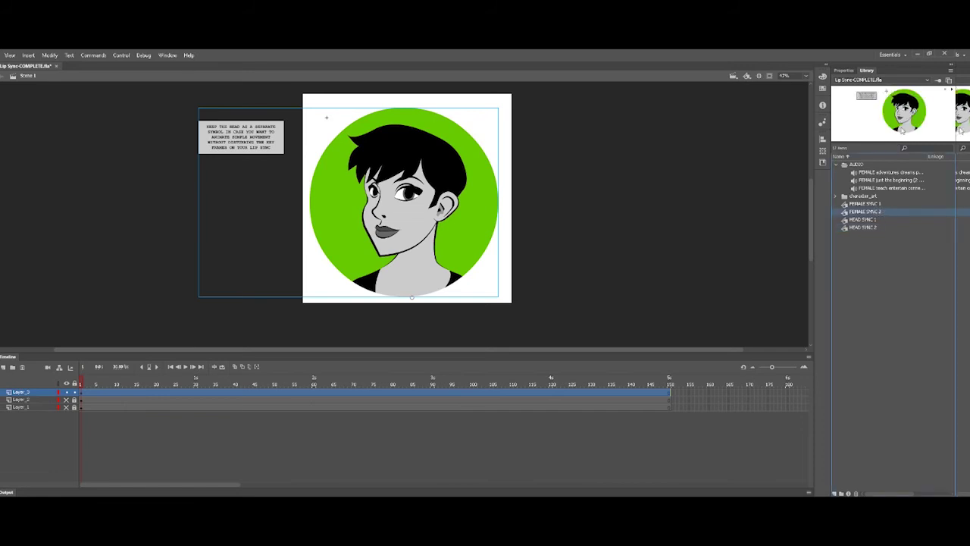
{"action": "left_click", "coordinate": [866, 221]}
{"action": "left_click", "coordinate": [868, 228]}
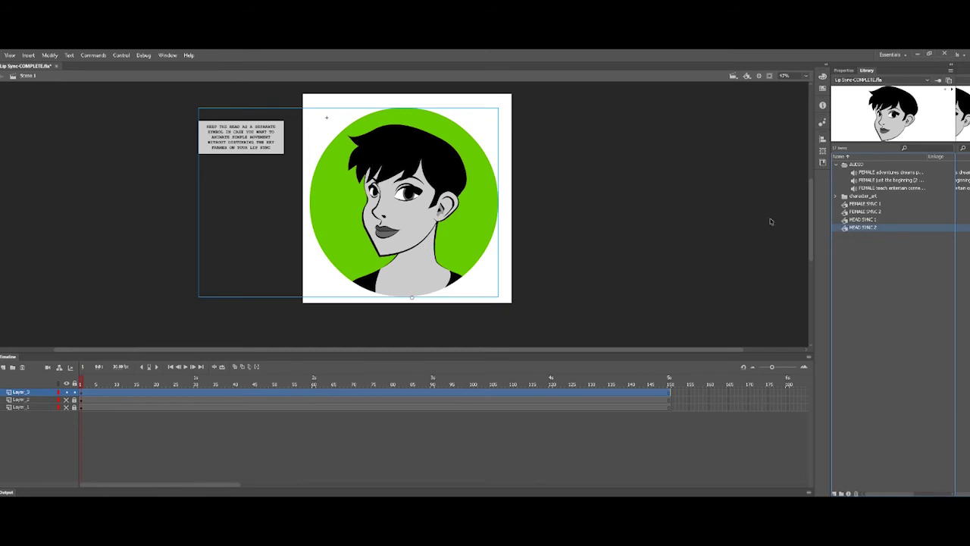
{"action": "double_click", "coordinate": [843, 231]}
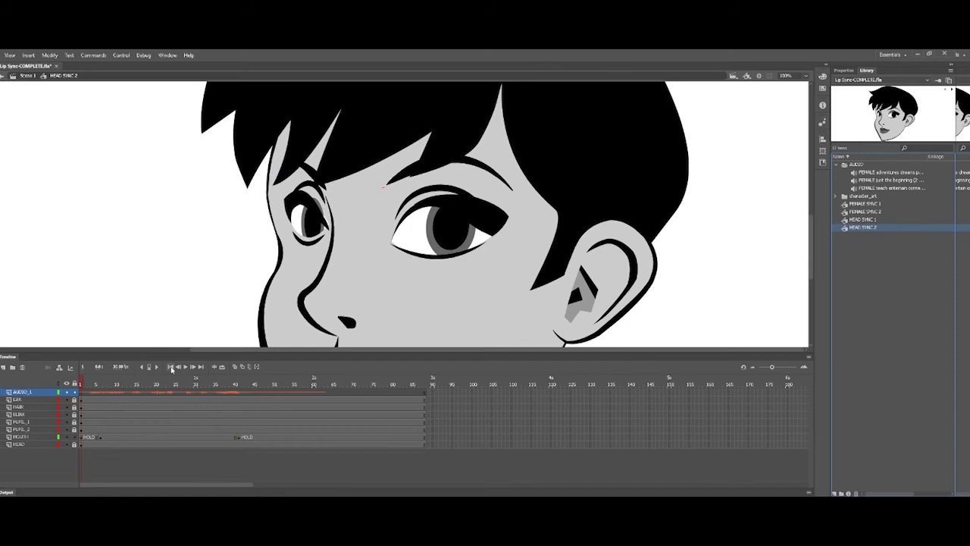
{"action": "left_click_drag", "start_coordinate": [110, 387], "coordinate": [180, 384]}
{"action": "scroll", "coordinate": [264, 276], "scroll_direction": "down", "scroll_amount": 5}
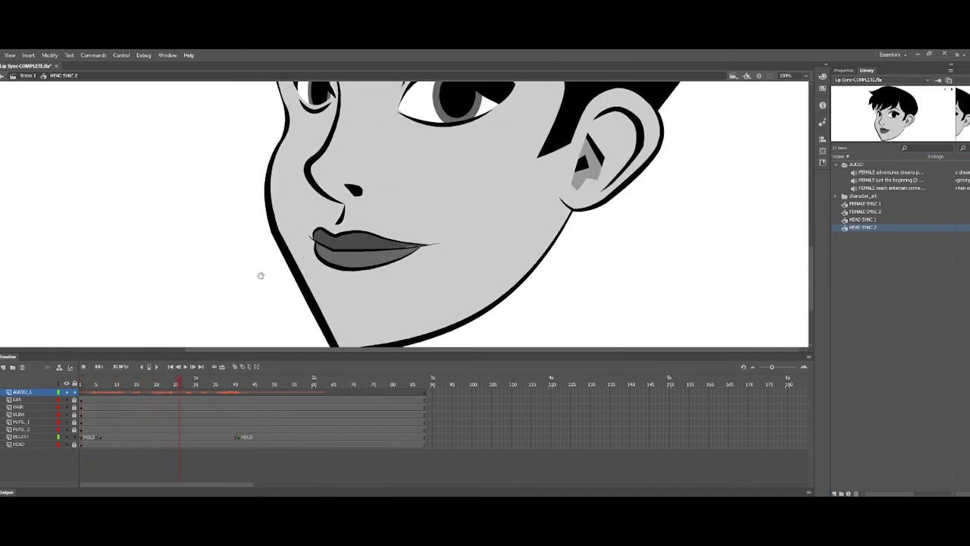
{"action": "left_click_drag", "start_coordinate": [182, 385], "coordinate": [156, 384]}
{"action": "left_click", "coordinate": [28, 75]}
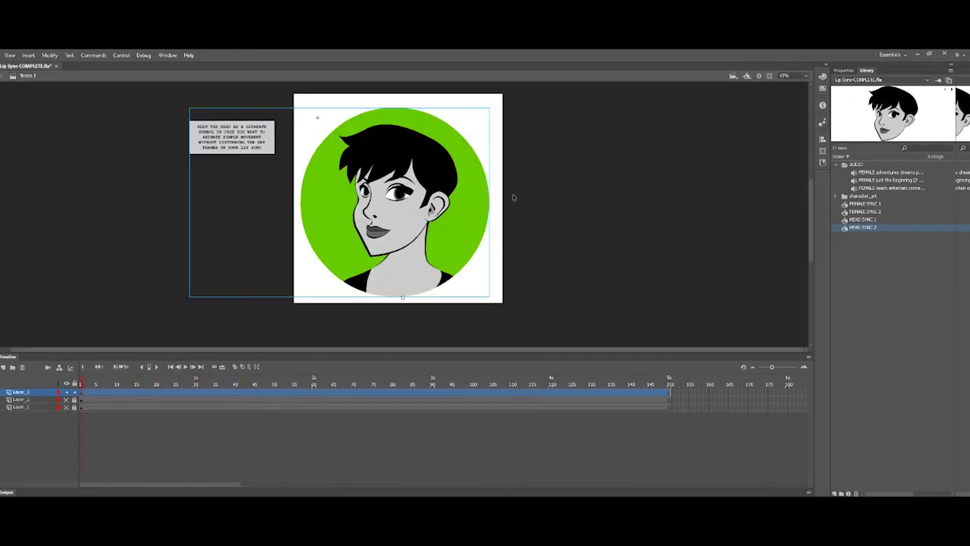
Step: Select the character on Layer_3 and enter its FEMALE SYNC 3 symbol on stage
{"action": "left_click", "coordinate": [857, 246]}
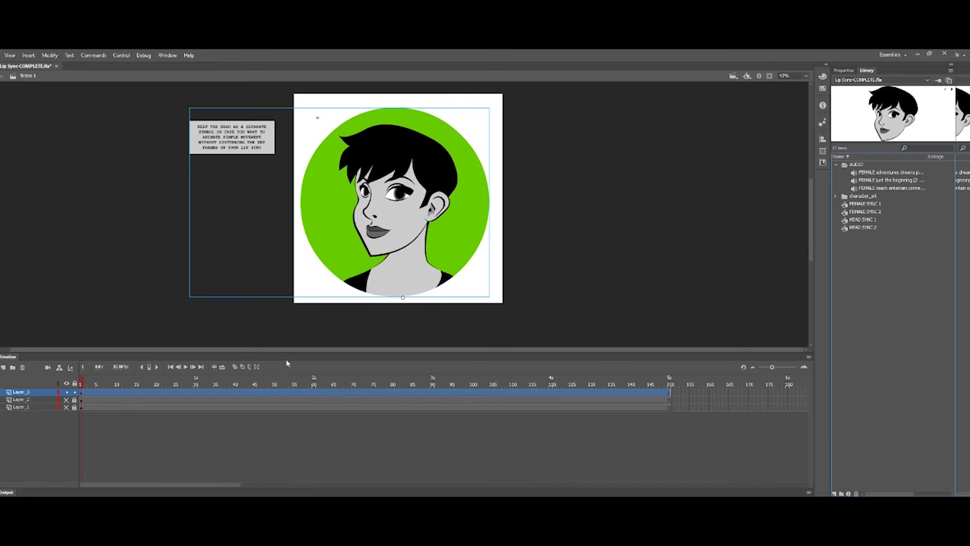
{"action": "left_click", "coordinate": [117, 341]}
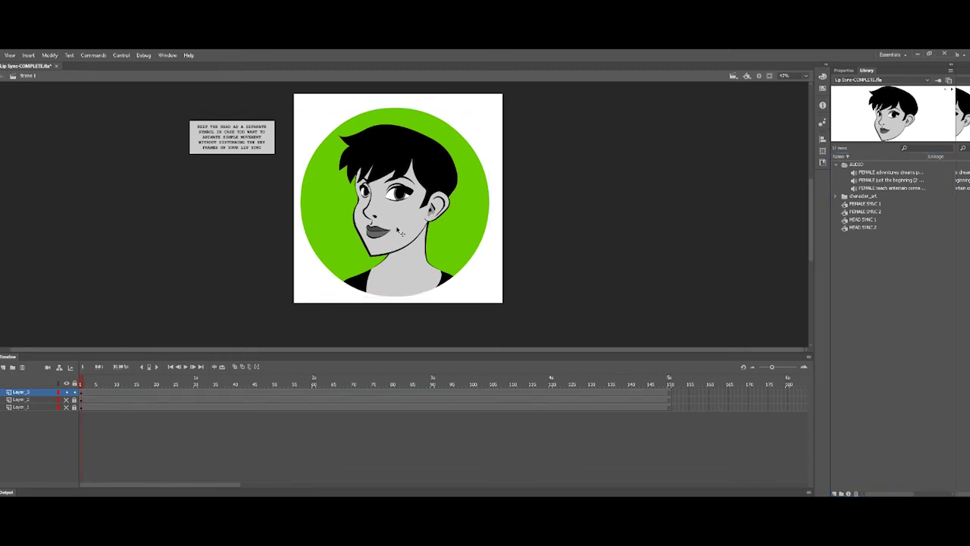
{"action": "left_click", "coordinate": [389, 227]}
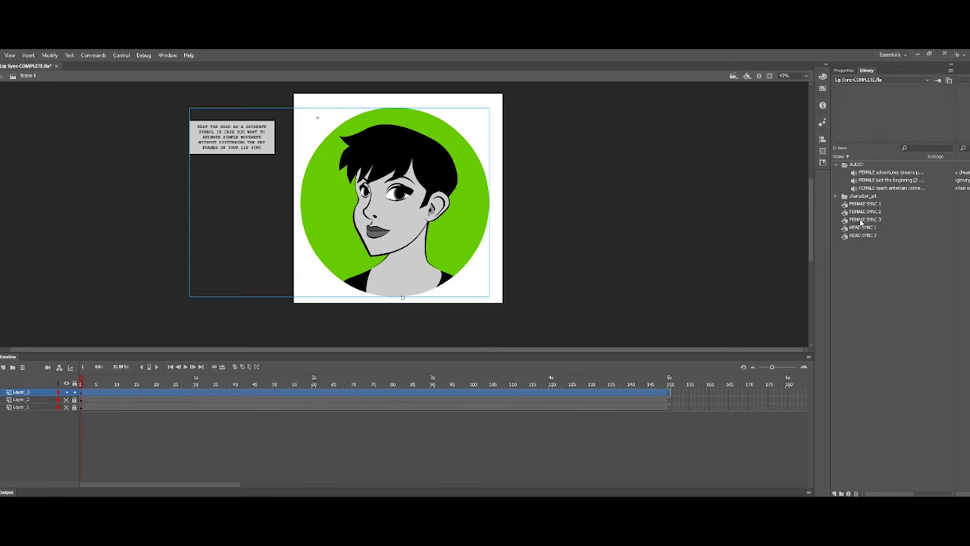
{"action": "double_click", "coordinate": [440, 179]}
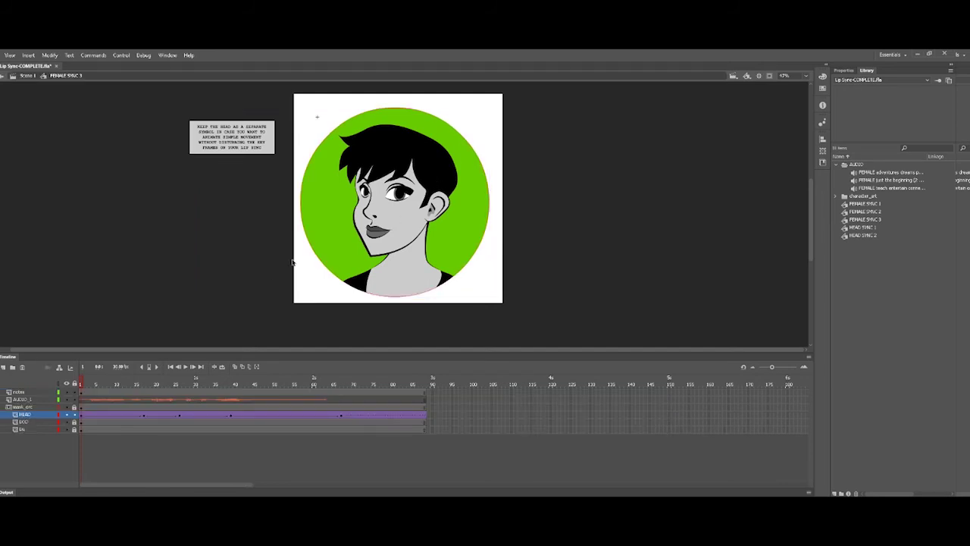
Step: Clear the HEAD layer's keyframes and tween through frame 90, then select the head symbol
{"action": "left_click", "coordinate": [109, 413]}
{"action": "left_click_drag", "start_coordinate": [139, 419], "coordinate": [423, 415]}
{"action": "key", "text": "shift+F6"}
{"action": "left_click", "coordinate": [383, 172]}
Step: Inside HEAD SYNC 3, replace the AUDIO_1 layer's sound with the third female voice clip
{"action": "double_click", "coordinate": [374, 241]}
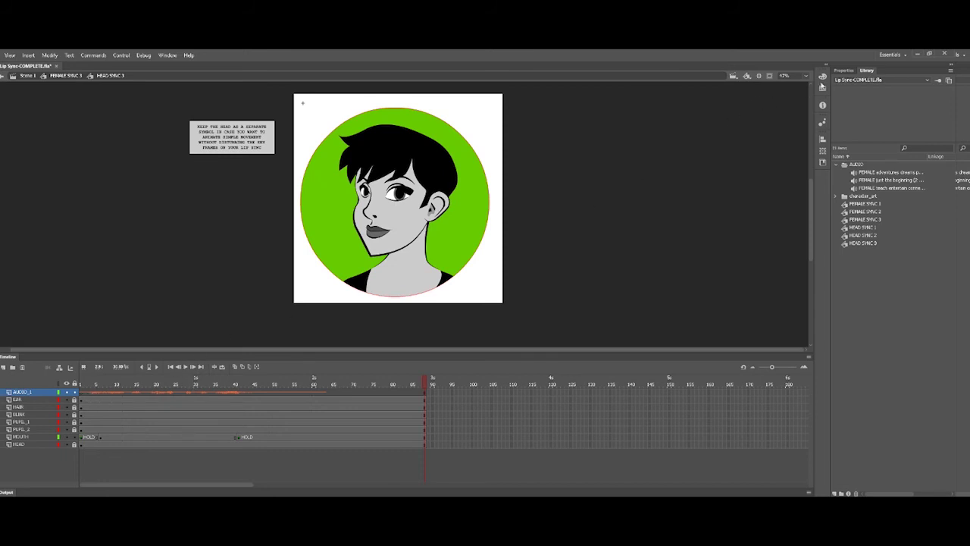
{"action": "left_click", "coordinate": [844, 69]}
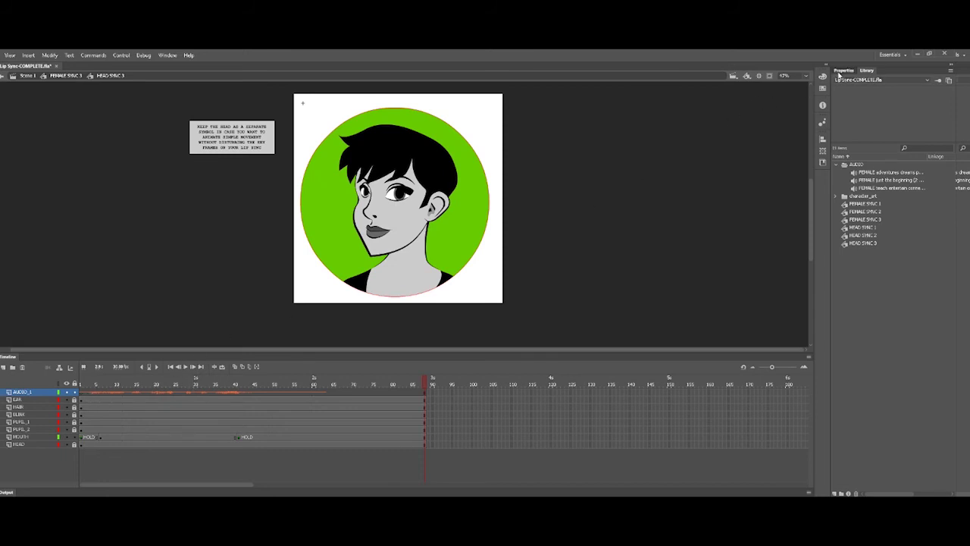
{"action": "left_click", "coordinate": [81, 393]}
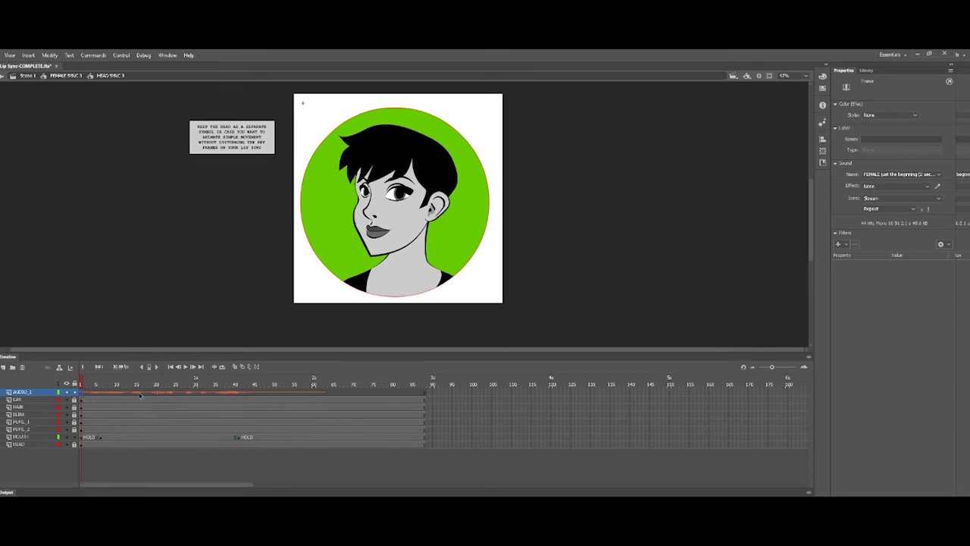
{"action": "left_click", "coordinate": [937, 176]}
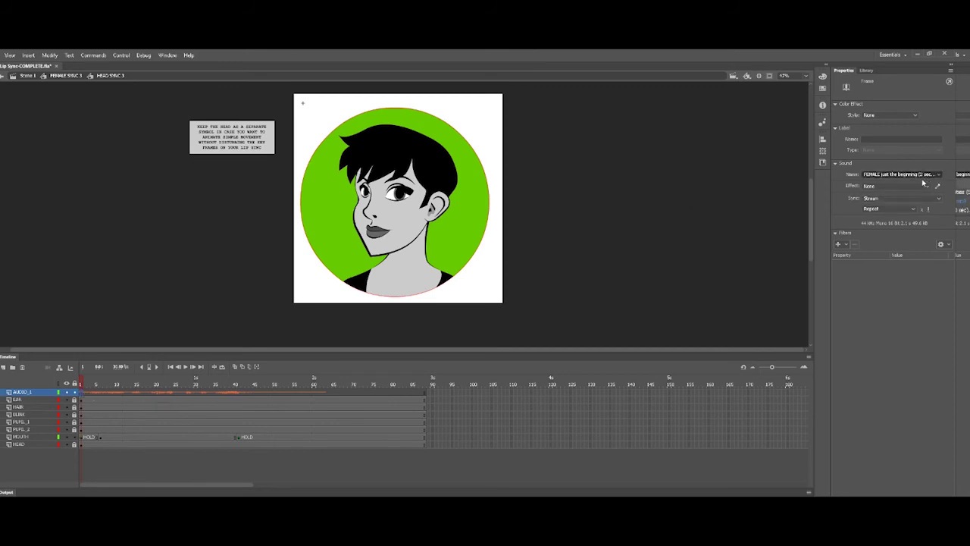
{"action": "left_click", "coordinate": [872, 175]}
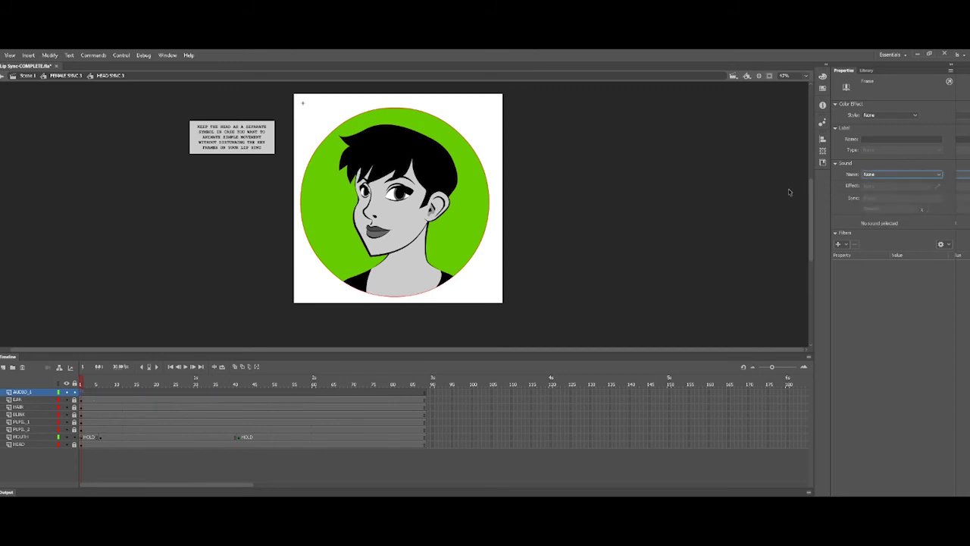
{"action": "left_click", "coordinate": [866, 69]}
{"action": "left_click", "coordinate": [855, 188]}
{"action": "left_click_drag", "start_coordinate": [866, 129], "coordinate": [310, 292]}
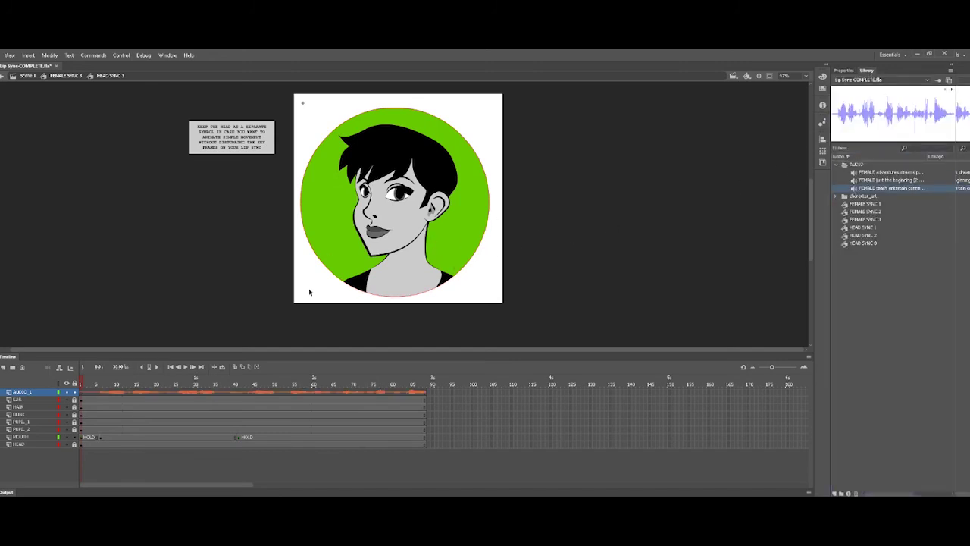
Step: Rename the audio layer to AUDIO_3 and select all layers' frames up to frame 180
{"action": "left_click", "coordinate": [34, 407]}
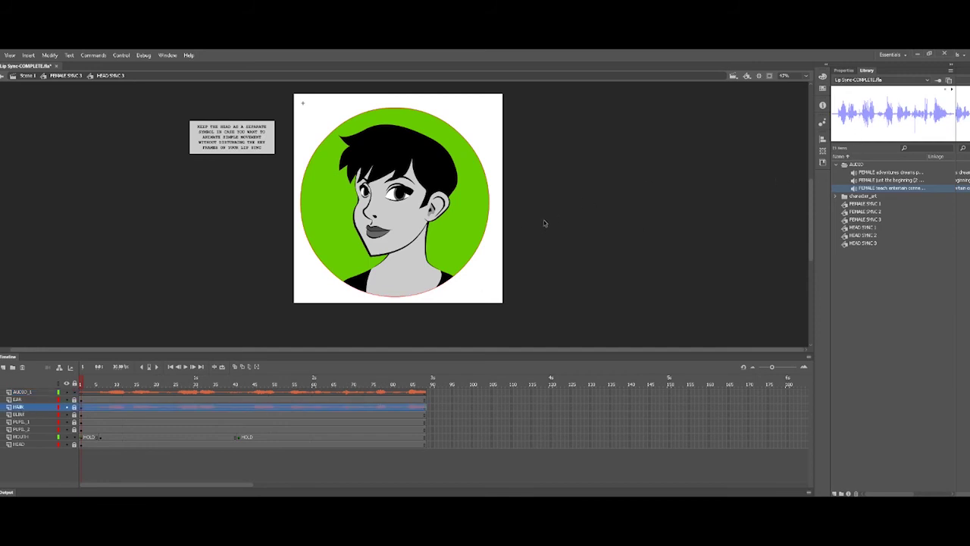
{"action": "left_click", "coordinate": [99, 407]}
{"action": "left_click", "coordinate": [81, 407]}
{"action": "double_click", "coordinate": [108, 409]}
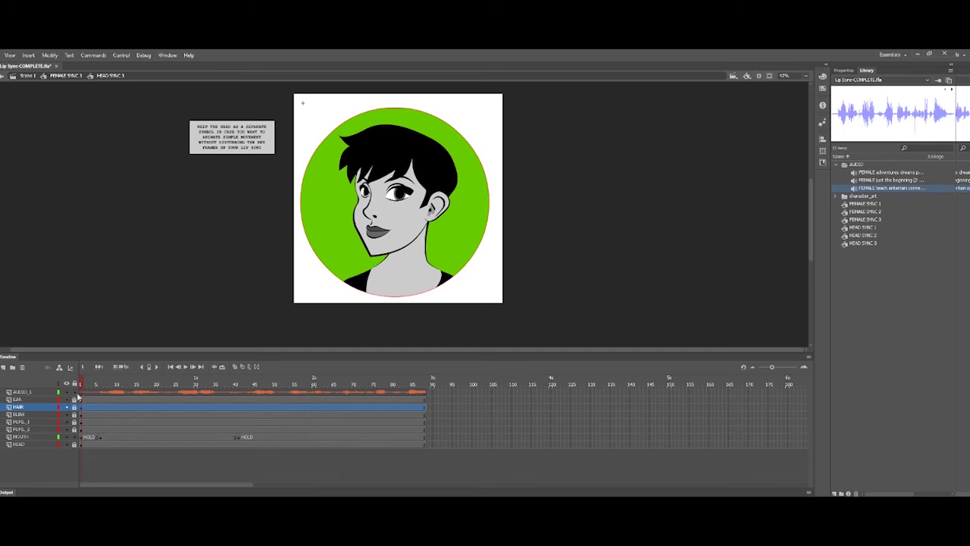
{"action": "left_click", "coordinate": [40, 393]}
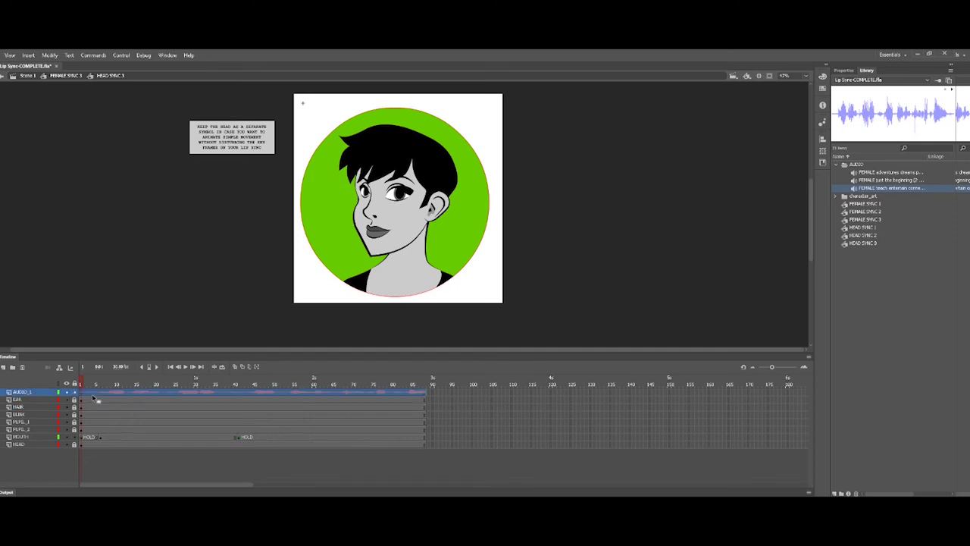
{"action": "double_click", "coordinate": [33, 392]}
{"action": "left_click", "coordinate": [102, 324]}
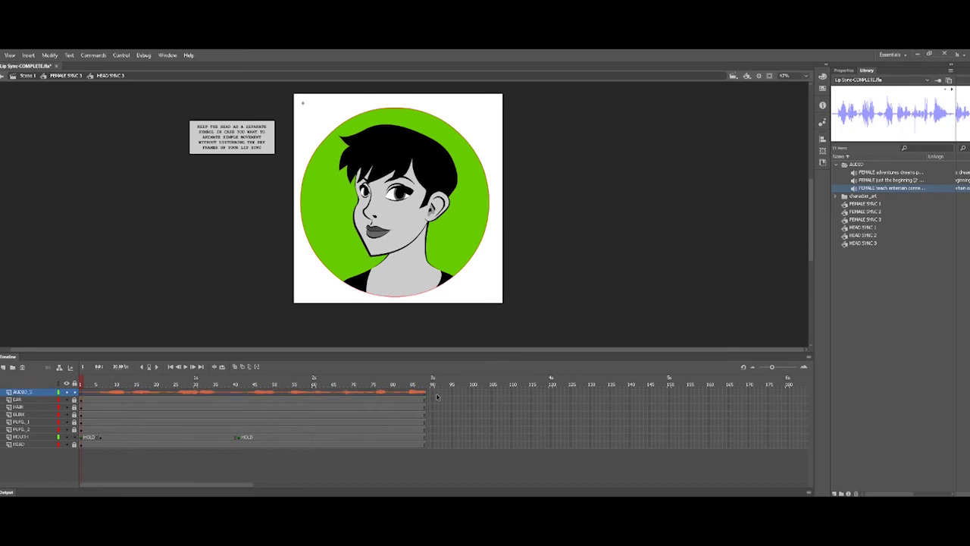
{"action": "left_click_drag", "start_coordinate": [688, 390], "coordinate": [780, 448]}
Step: Extend the HEAD SYNC 3 layers, then trim them so they end at frame 150
{"action": "key", "text": "F5"}
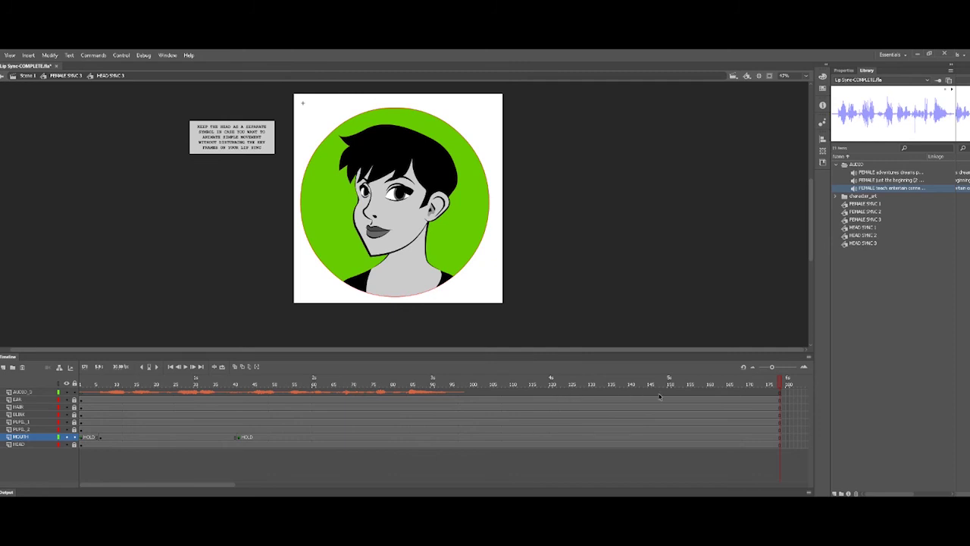
{"action": "left_click_drag", "start_coordinate": [674, 392], "coordinate": [649, 448]}
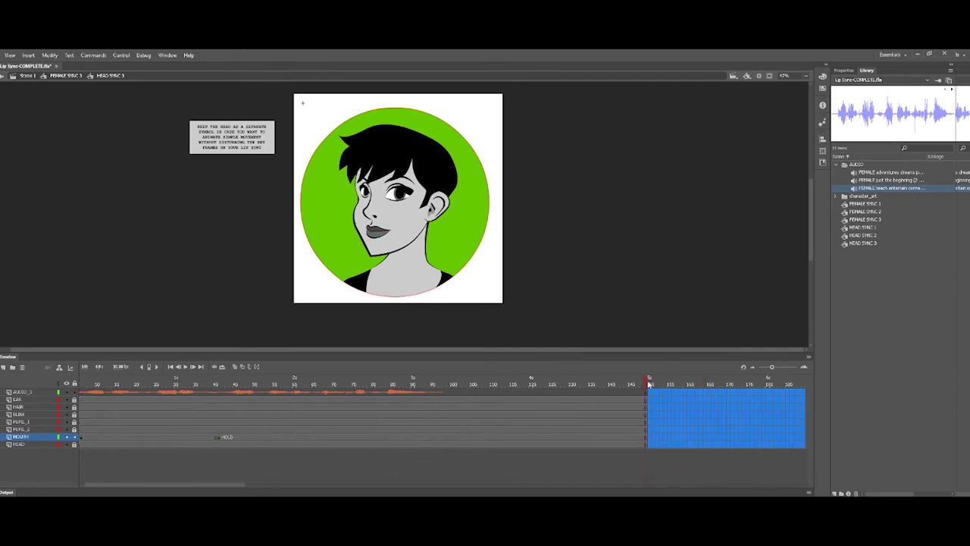
{"action": "key", "text": "shift+F5"}
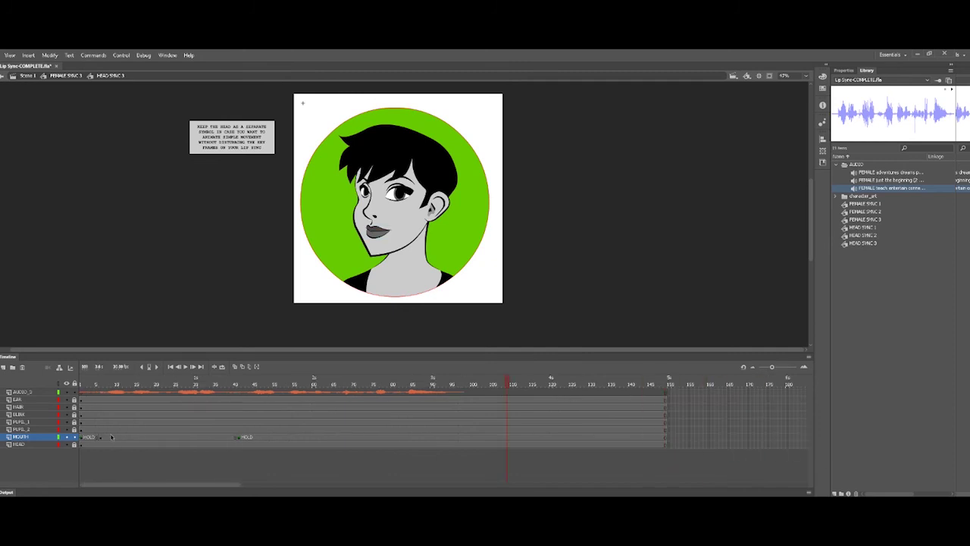
Step: Move the closed HOLD mouth keyframes to about frames 48 and 96, playing back to check timing
{"action": "left_click", "coordinate": [239, 438]}
{"action": "left_click_drag", "start_coordinate": [460, 440], "coordinate": [435, 440]}
{"action": "left_click", "coordinate": [121, 439]}
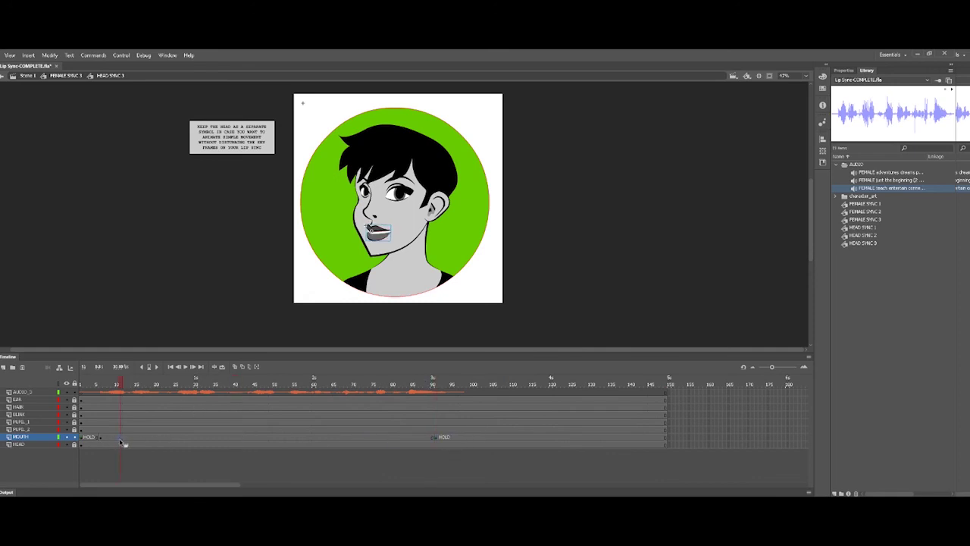
{"action": "left_click", "coordinate": [94, 440]}
{"action": "left_click", "coordinate": [88, 438]}
{"action": "left_click_drag", "start_coordinate": [91, 438], "coordinate": [261, 438]}
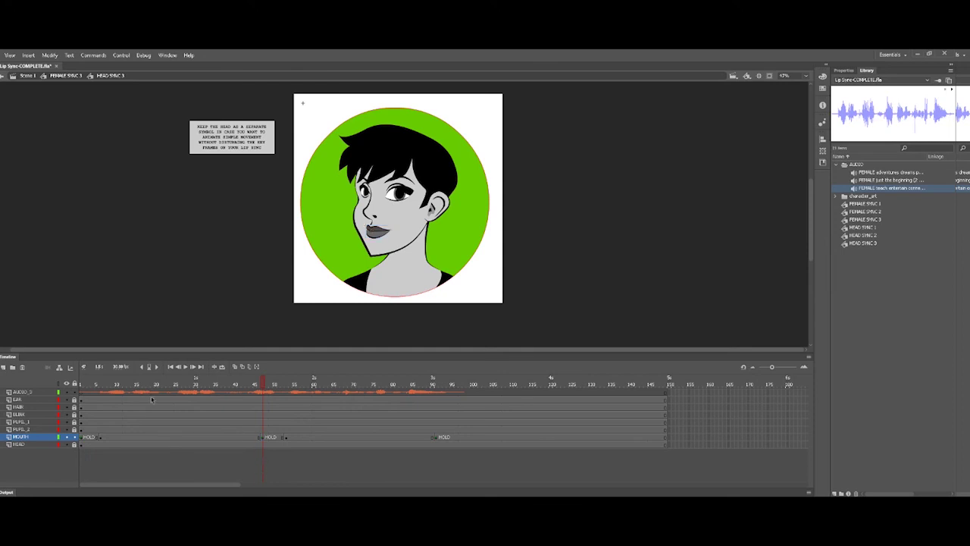
{"action": "left_click", "coordinate": [105, 384]}
{"action": "key", "text": "Return"}
{"action": "left_click_drag", "start_coordinate": [438, 438], "coordinate": [455, 437]}
{"action": "left_click_drag", "start_coordinate": [401, 389], "coordinate": [440, 386]}
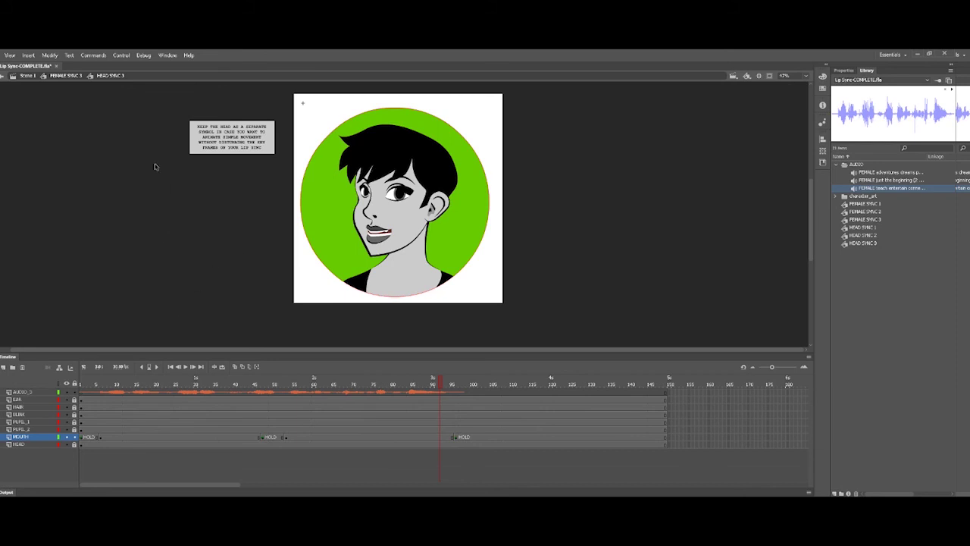
Step: Scrub and play the green head's mouth animation from frame 16 to 73 against the audio
{"action": "left_click", "coordinate": [141, 392]}
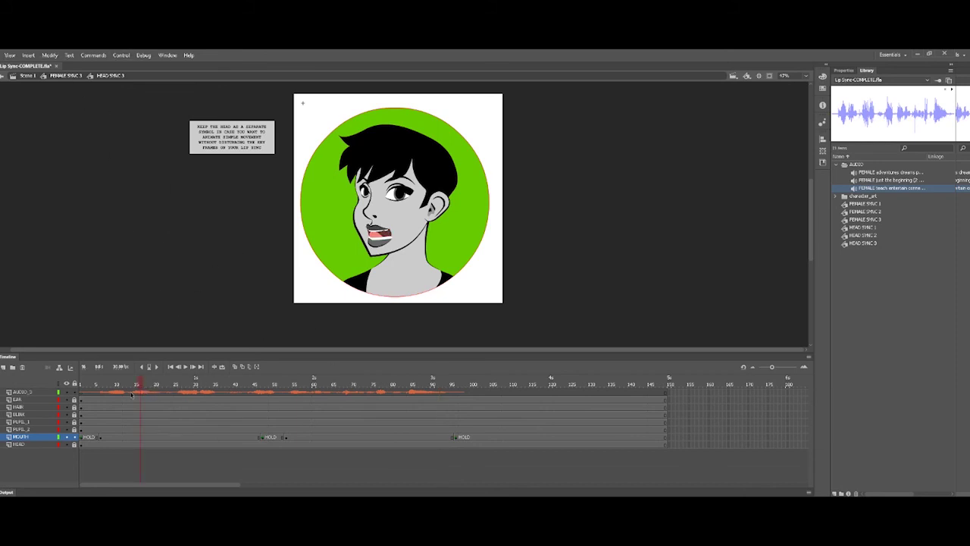
{"action": "left_click_drag", "start_coordinate": [131, 394], "coordinate": [174, 390]}
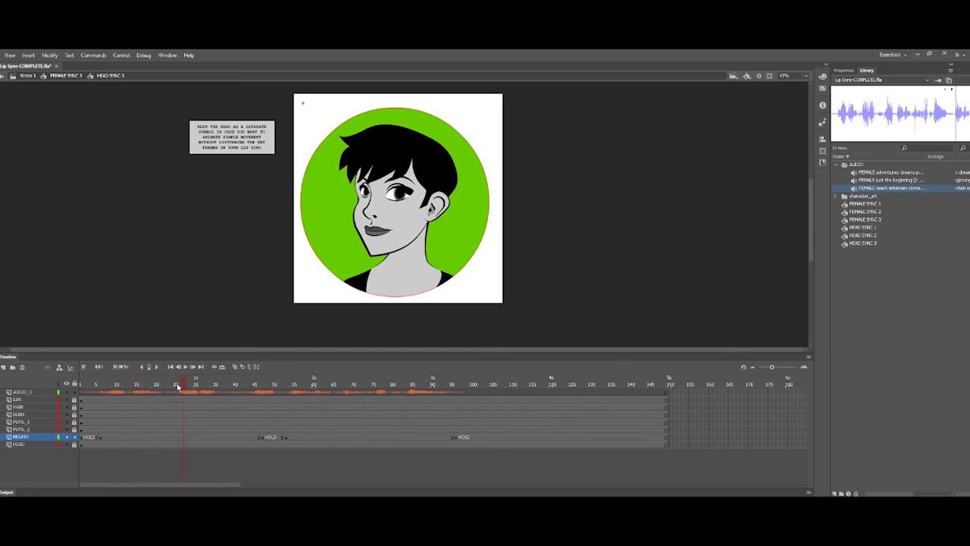
{"action": "left_click_drag", "start_coordinate": [206, 388], "coordinate": [377, 384]}
{"action": "key", "text": "Return"}
Step: Go up through FEMALE SYNC 3 to Scene 1, previewing the FEMALE SYNC 1 and HEAD SYNC 3 library symbols
{"action": "left_click", "coordinate": [64, 76]}
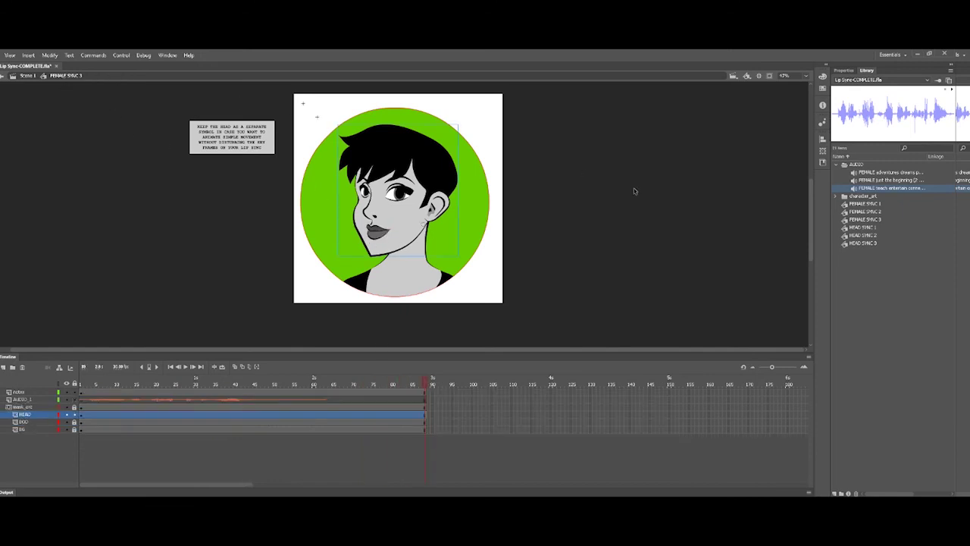
{"action": "left_click", "coordinate": [866, 205]}
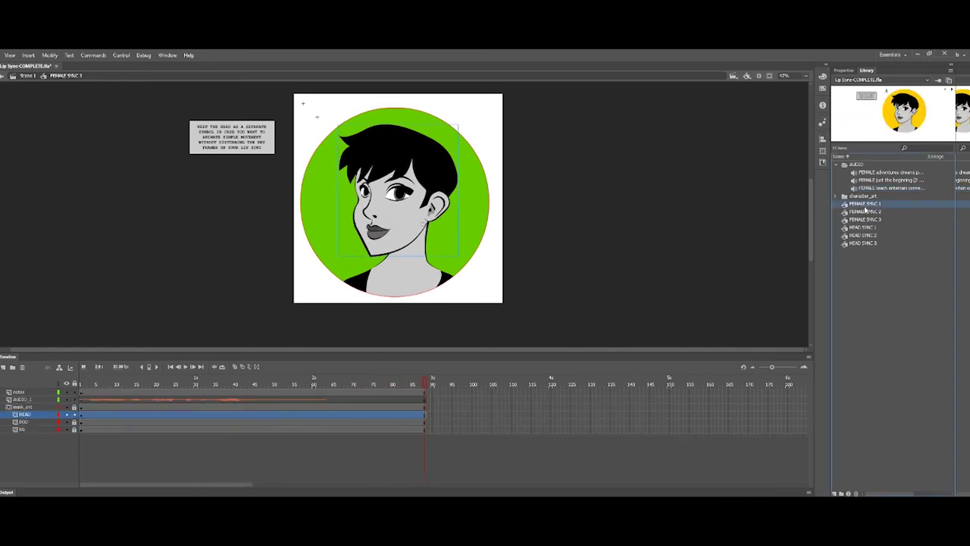
{"action": "left_click", "coordinate": [865, 219]}
{"action": "left_click", "coordinate": [863, 235]}
{"action": "left_click", "coordinate": [863, 243]}
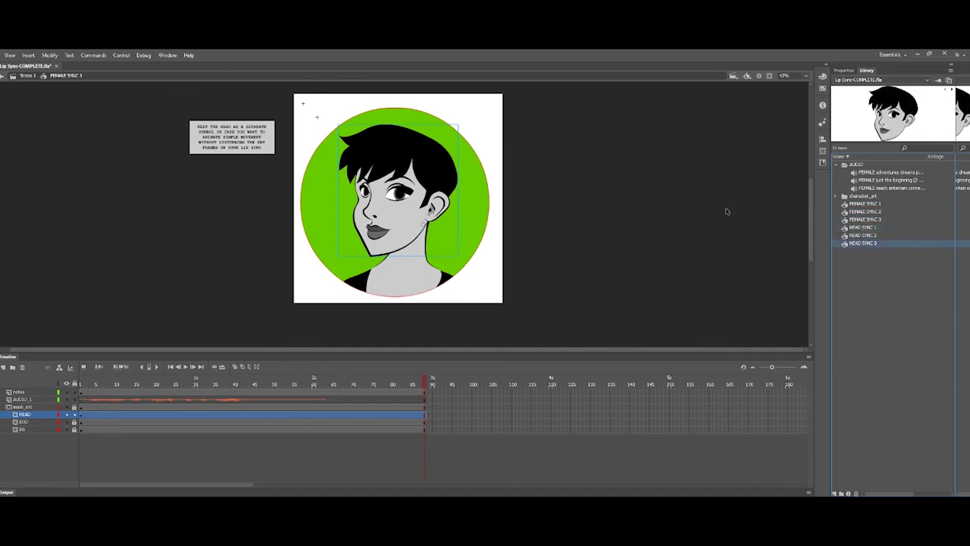
{"action": "left_click", "coordinate": [31, 76]}
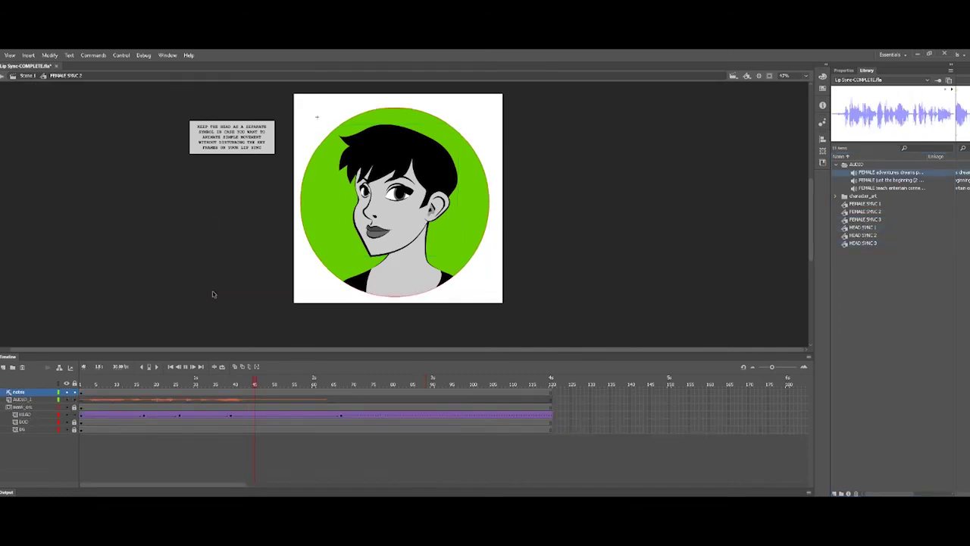
{"action": "left_click", "coordinate": [28, 76]}
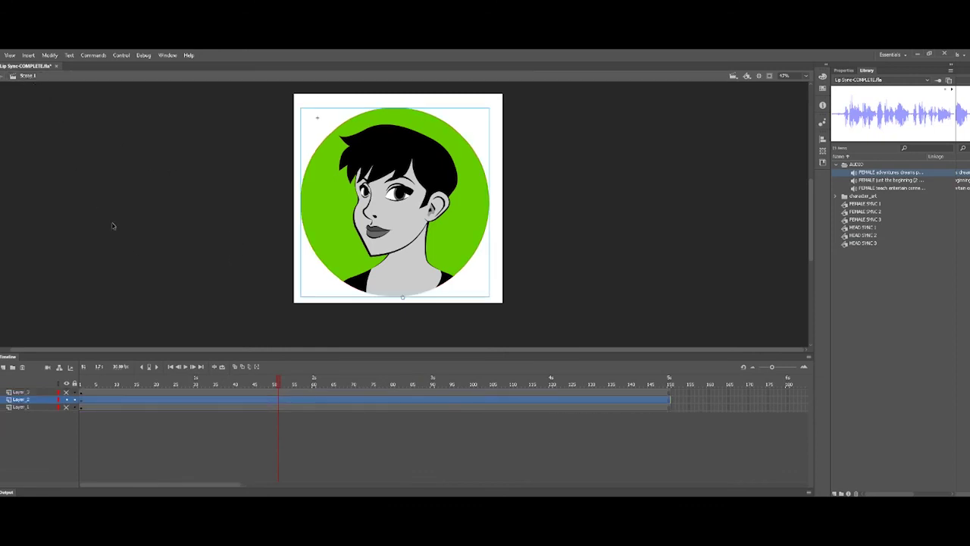
Step: Hide the green head's layer, show the pink head's, and extend its symbol's layers to frame 120
{"action": "left_click", "coordinate": [66, 399]}
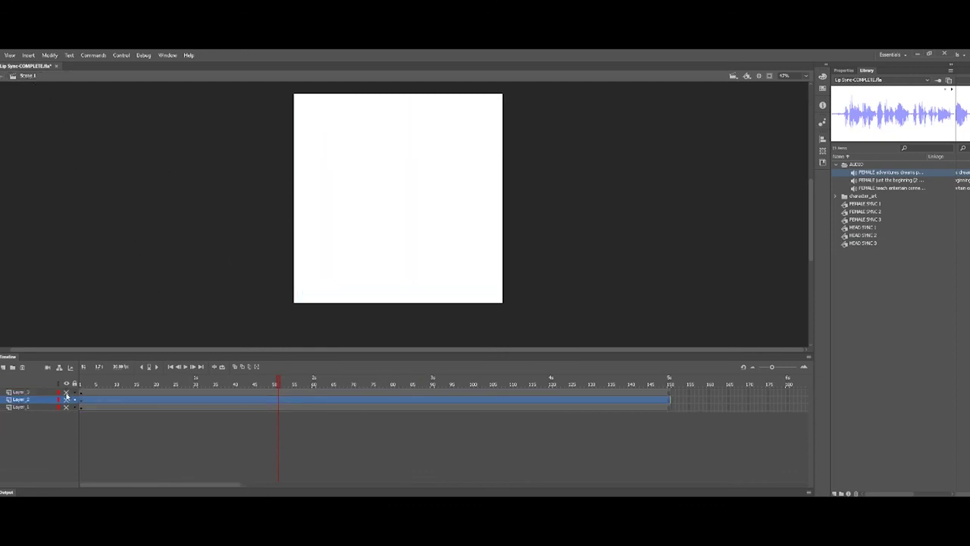
{"action": "left_click", "coordinate": [66, 391]}
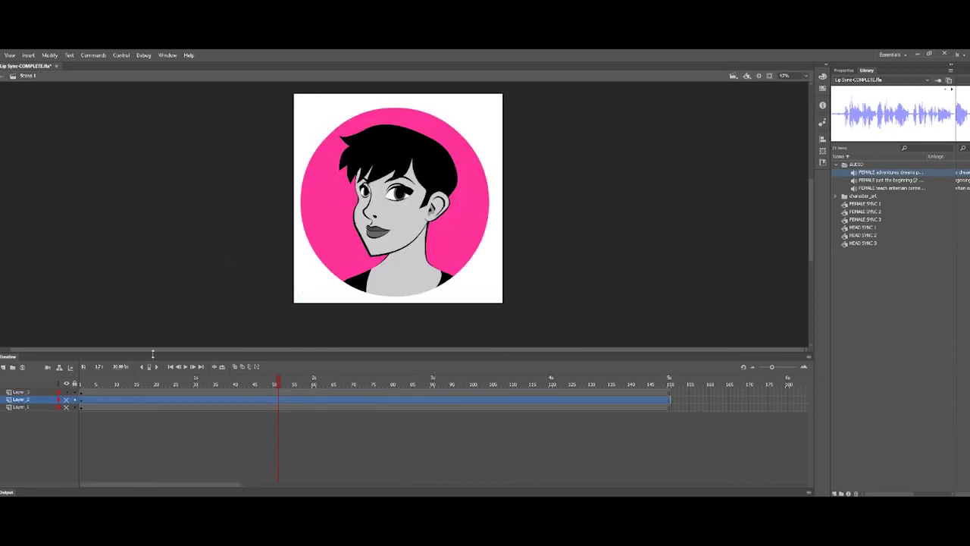
{"action": "double_click", "coordinate": [384, 238]}
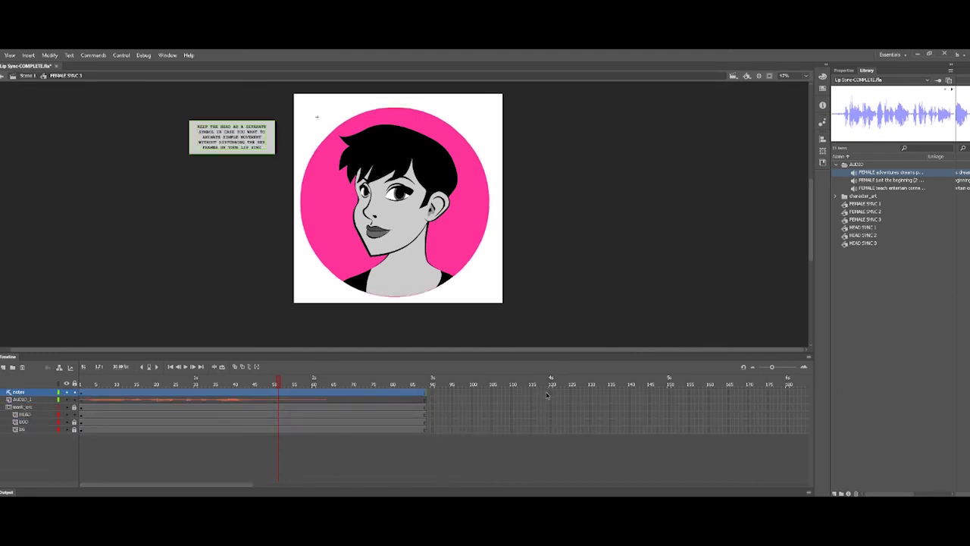
{"action": "left_click_drag", "start_coordinate": [551, 392], "coordinate": [552, 433]}
{"action": "key", "text": "F5"}
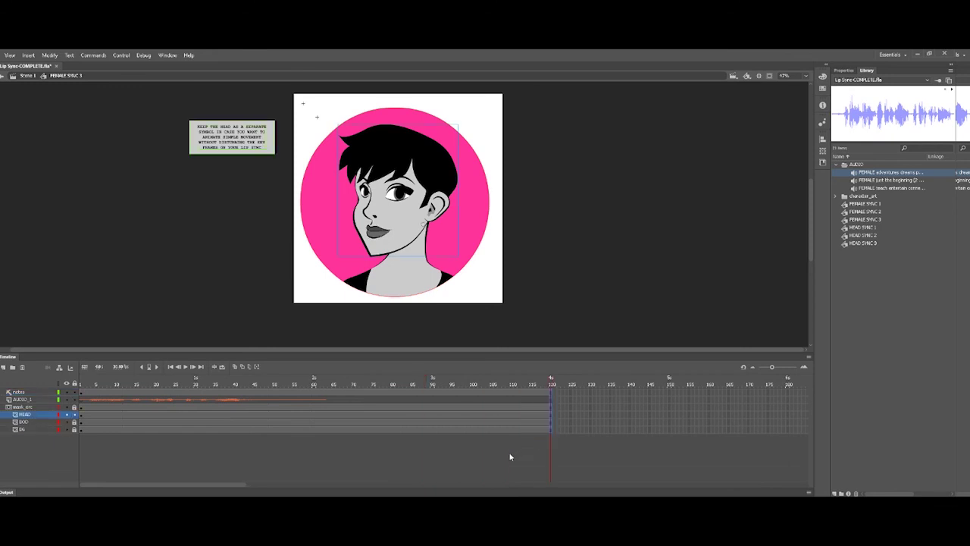
{"action": "left_click", "coordinate": [170, 367]}
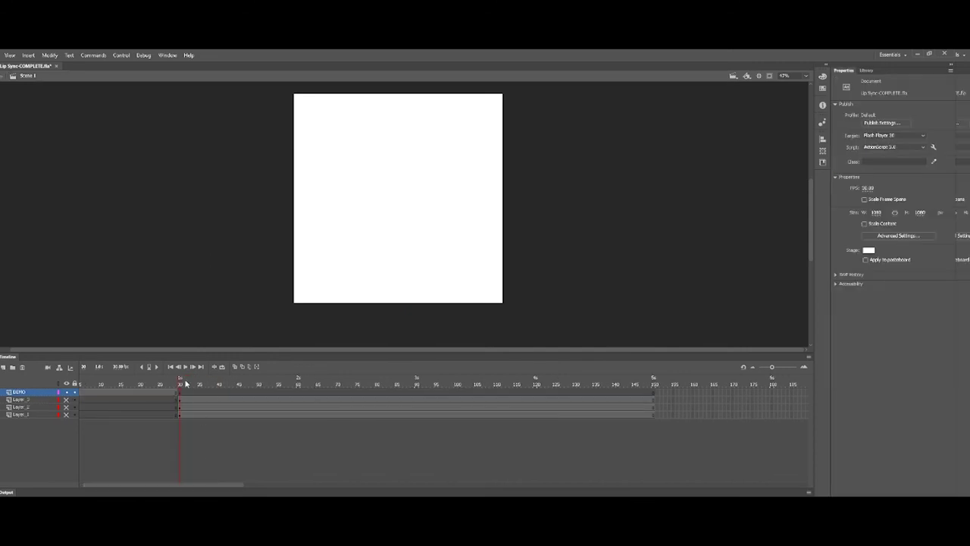
{"action": "left_click", "coordinate": [235, 384]}
Step: Show all three head layers and extend all four main-timeline layers to frame 210
{"action": "left_click_drag", "start_coordinate": [66, 414], "coordinate": [66, 399]}
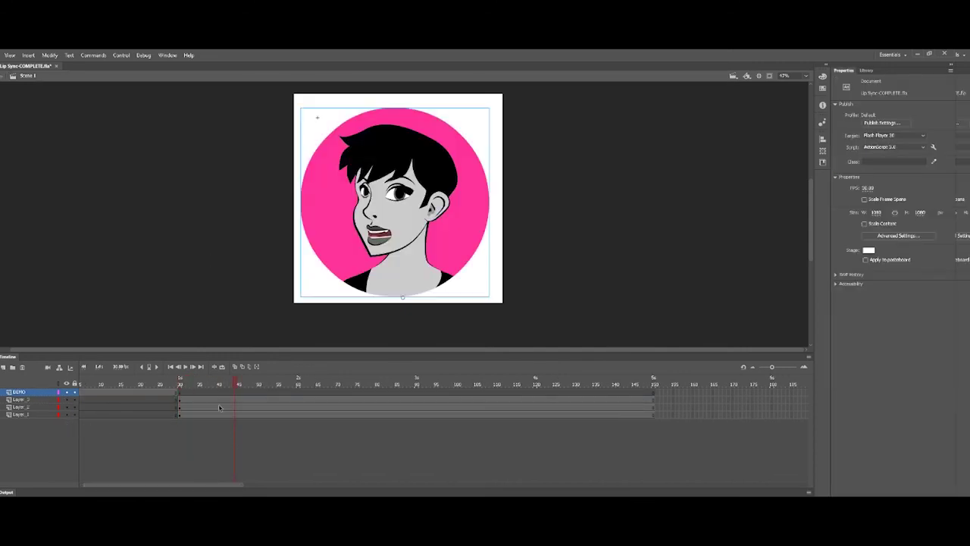
{"action": "left_click", "coordinate": [343, 381]}
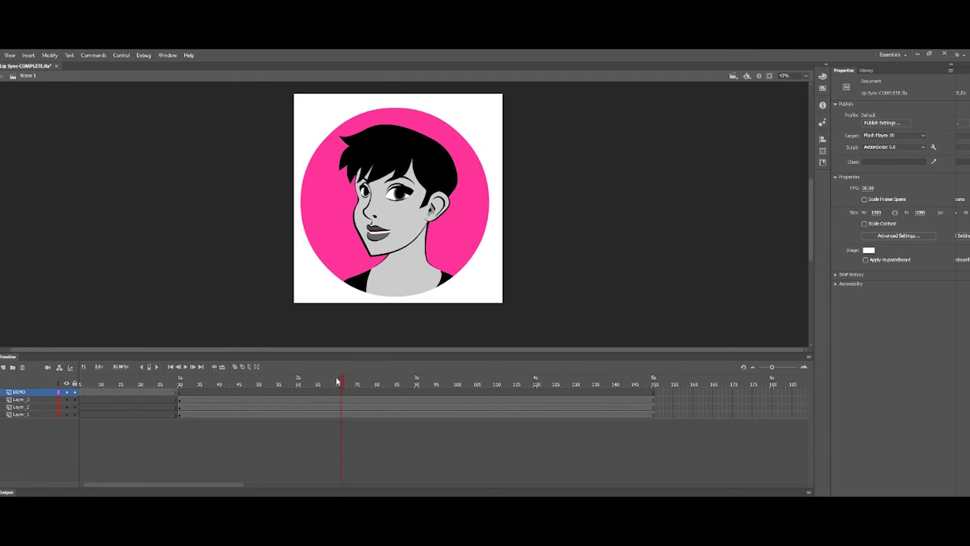
{"action": "left_click_drag", "start_coordinate": [240, 485], "coordinate": [290, 485]}
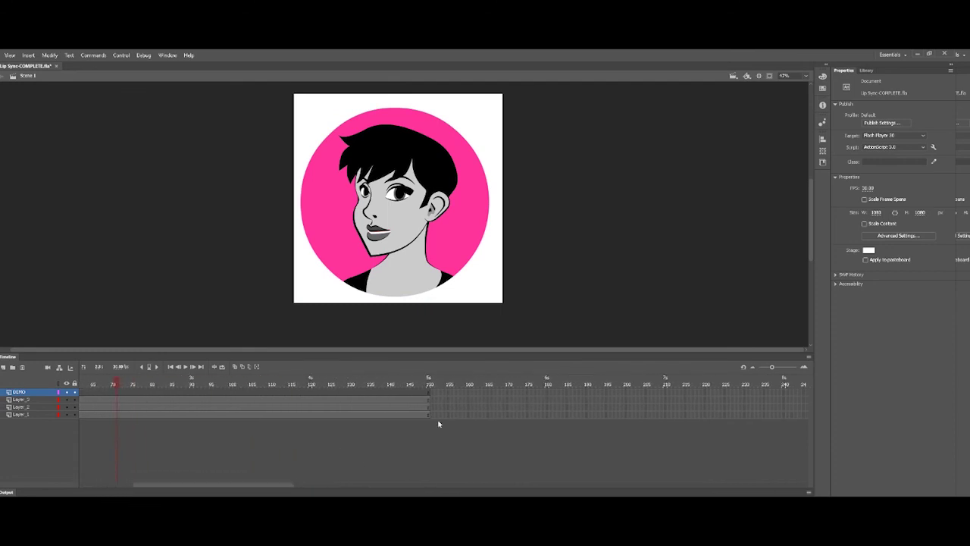
{"action": "left_click_drag", "start_coordinate": [664, 392], "coordinate": [668, 420]}
{"action": "key", "text": "F5"}
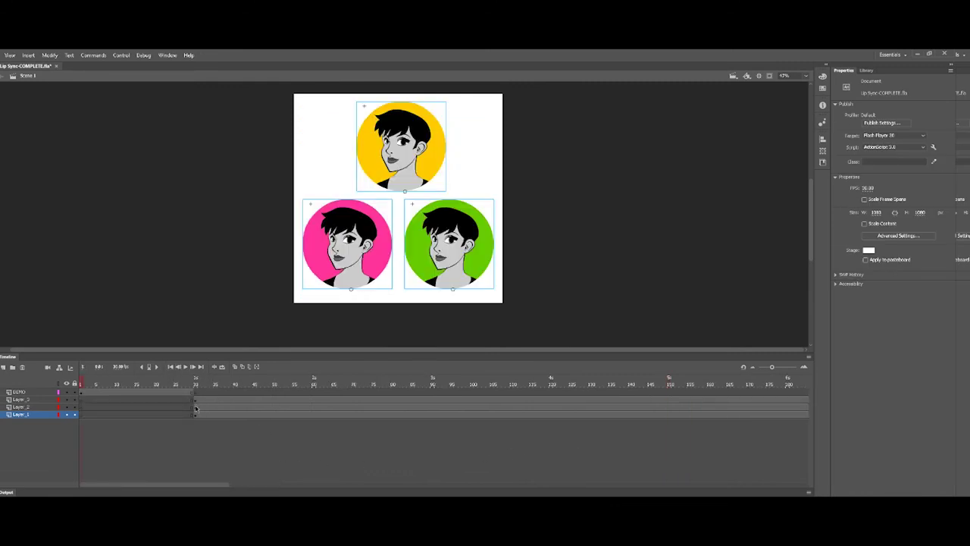
Step: Check the frame spans of Layer_2 and Layer_3, scrubbing to frame 175 and back to frame 1
{"action": "left_click", "coordinate": [195, 407]}
{"action": "left_click", "coordinate": [195, 408]}
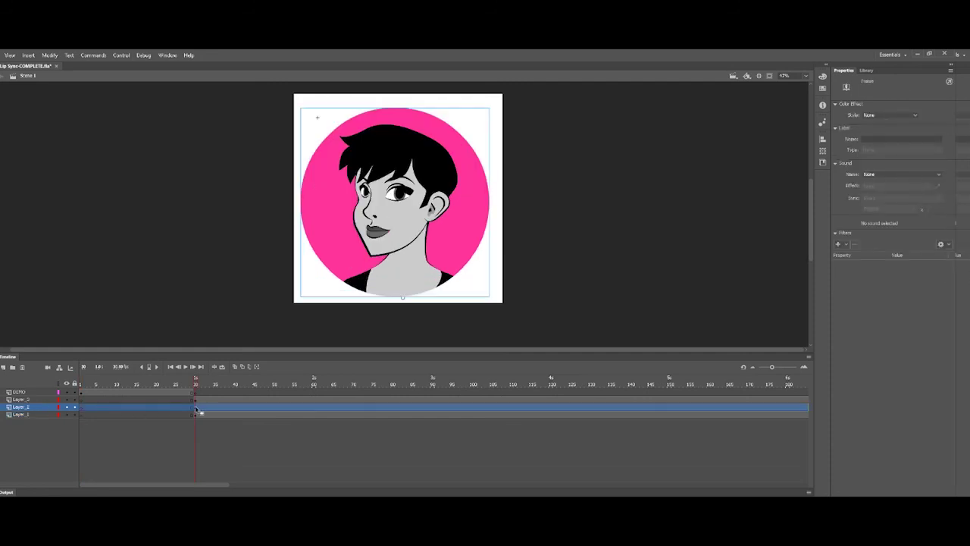
{"action": "left_click_drag", "start_coordinate": [196, 410], "coordinate": [754, 411]}
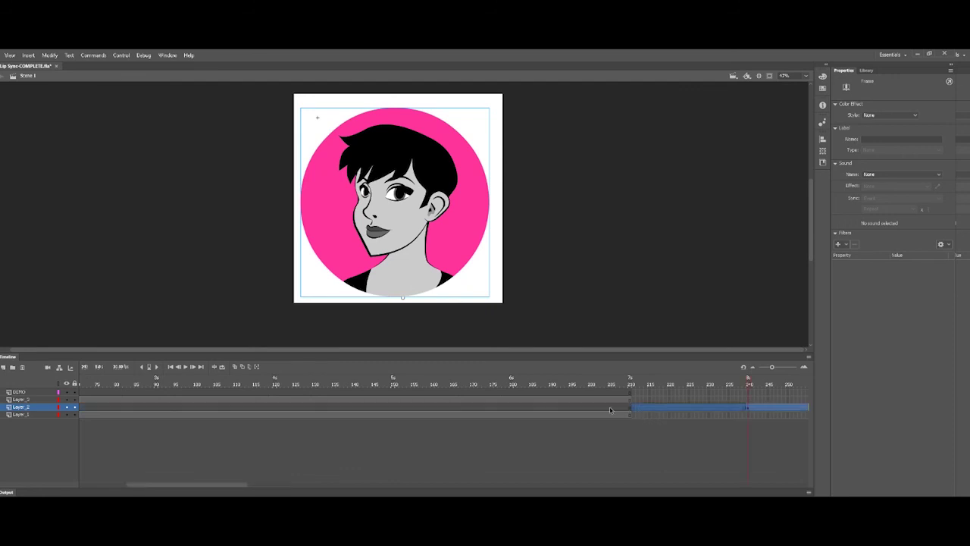
{"action": "left_click", "coordinate": [636, 430]}
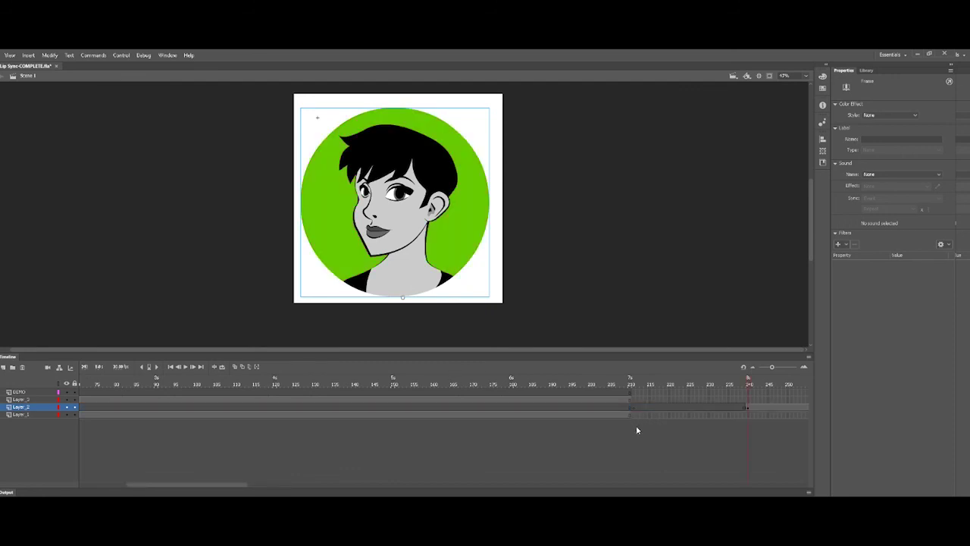
{"action": "left_click", "coordinate": [488, 384]}
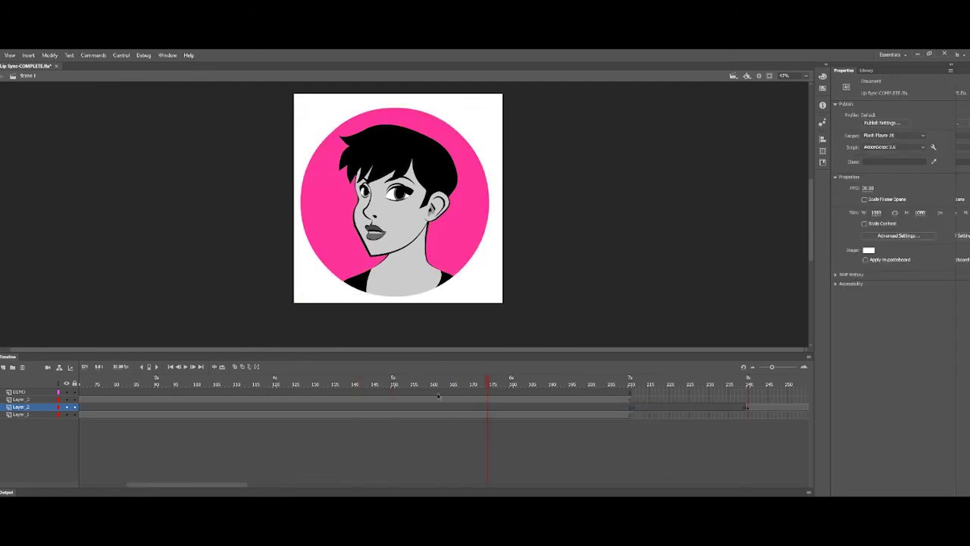
{"action": "left_click", "coordinate": [170, 367]}
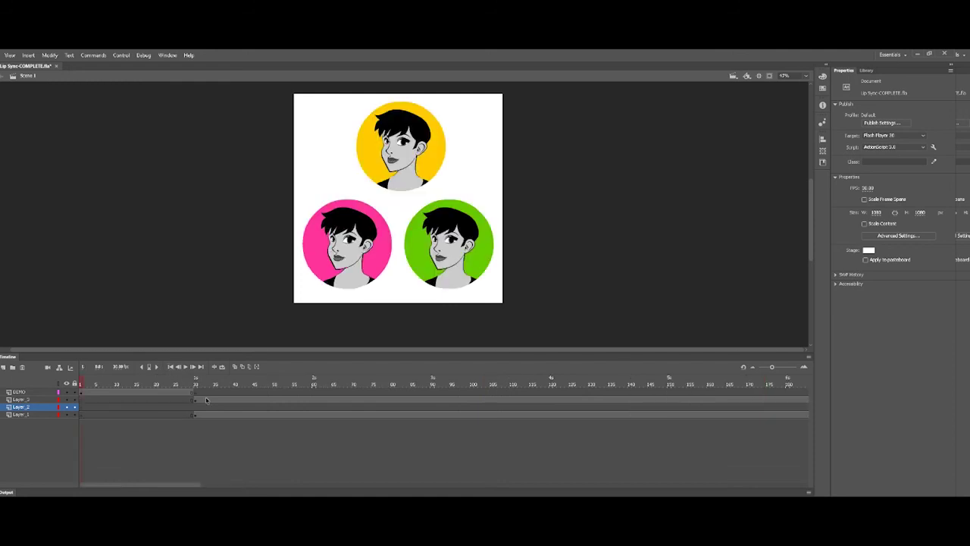
{"action": "left_click", "coordinate": [206, 399]}
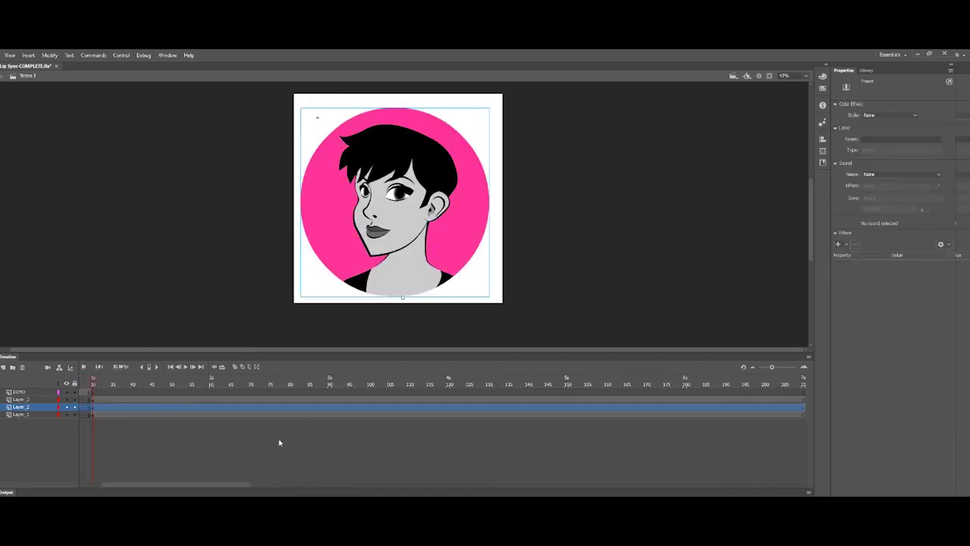
{"action": "left_click", "coordinate": [49, 399]}
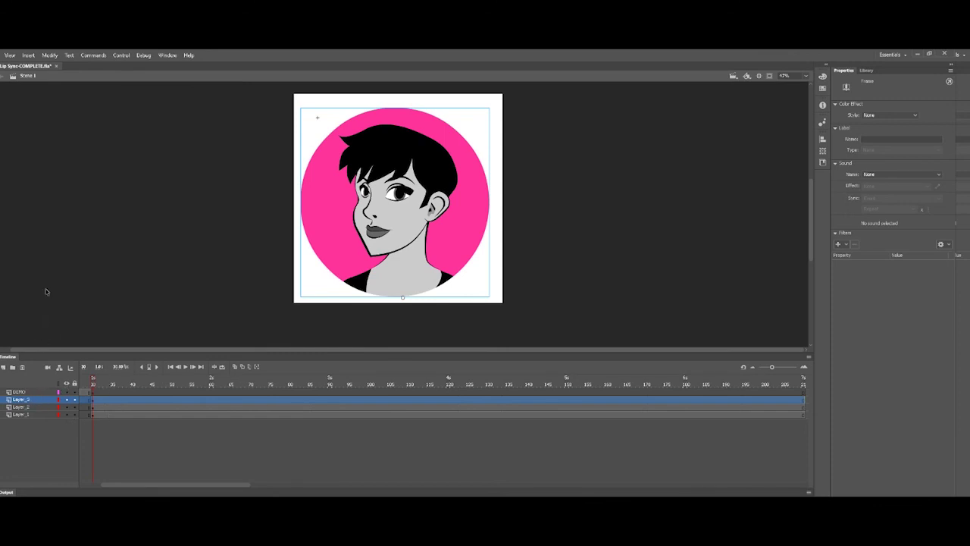
{"action": "left_click", "coordinate": [34, 408]}
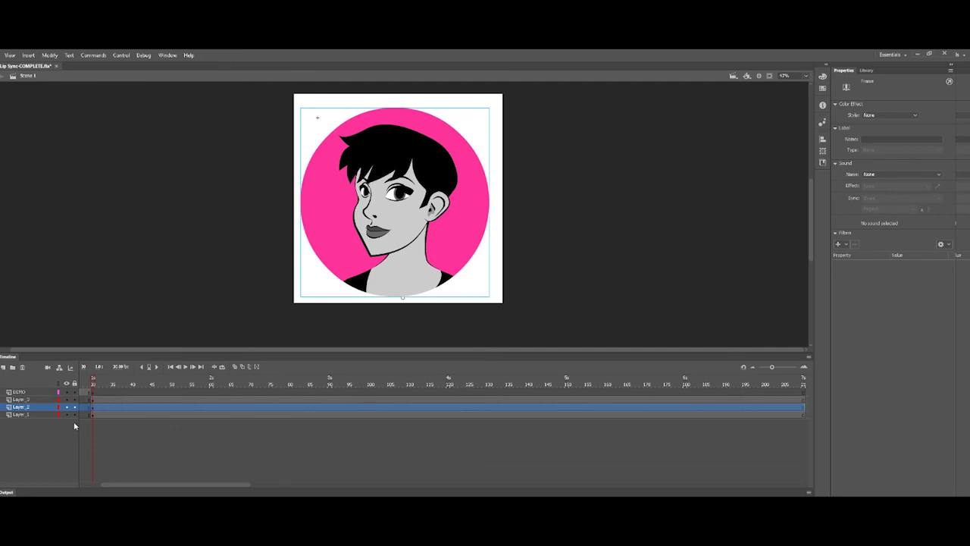
{"action": "left_click", "coordinate": [54, 425]}
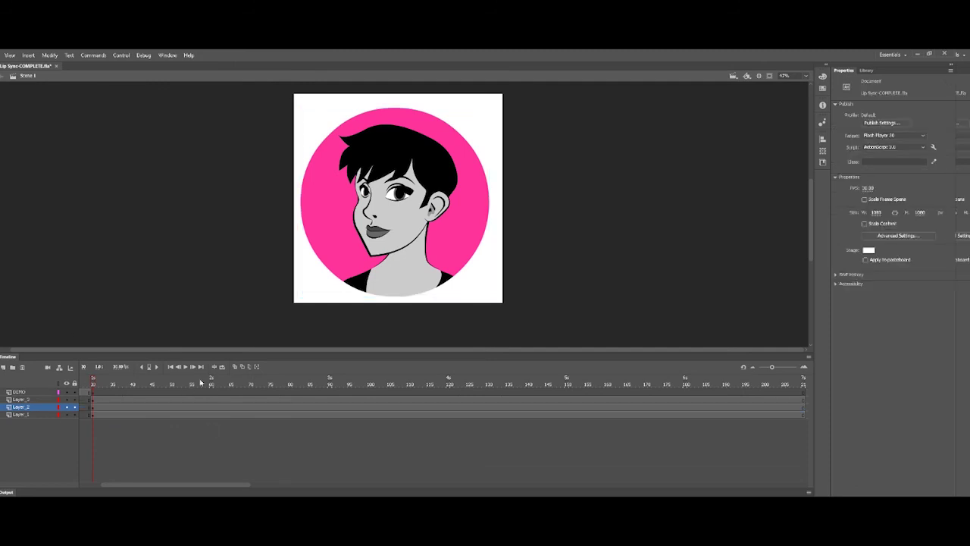